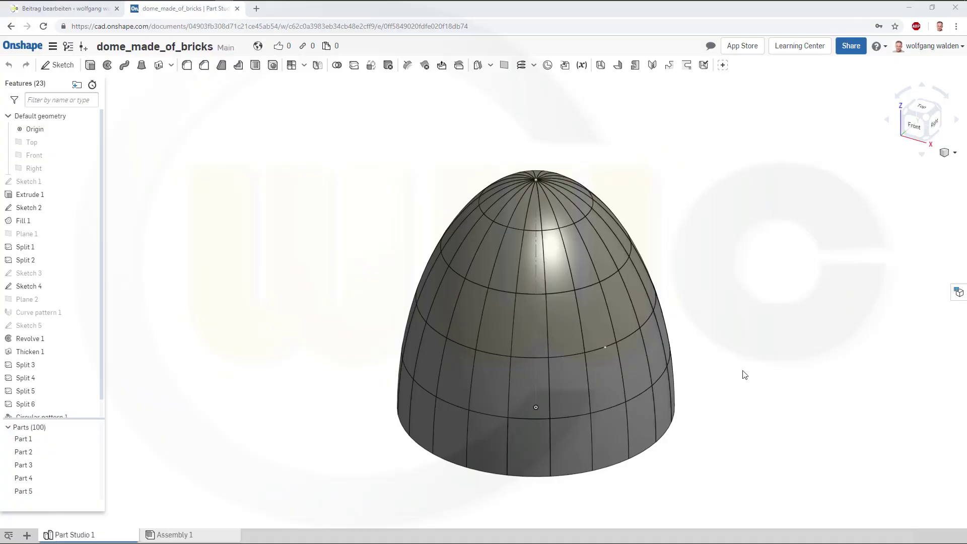
- Orbit the finished brick dome to view its underside
right_drag(780, 391, 617, 380)
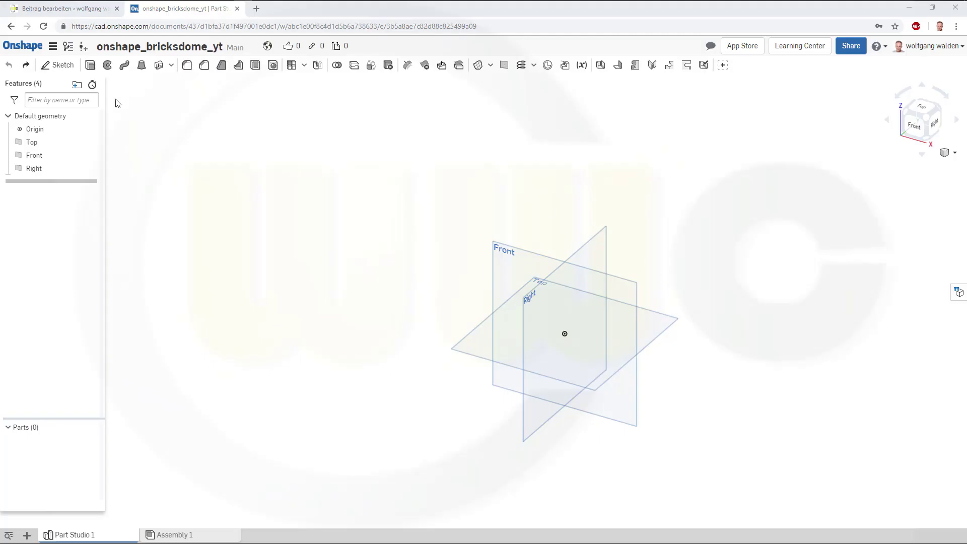
- Create Sketch 1 on the Top plane with a 200-diameter circle centred at the origin
click(59, 65)
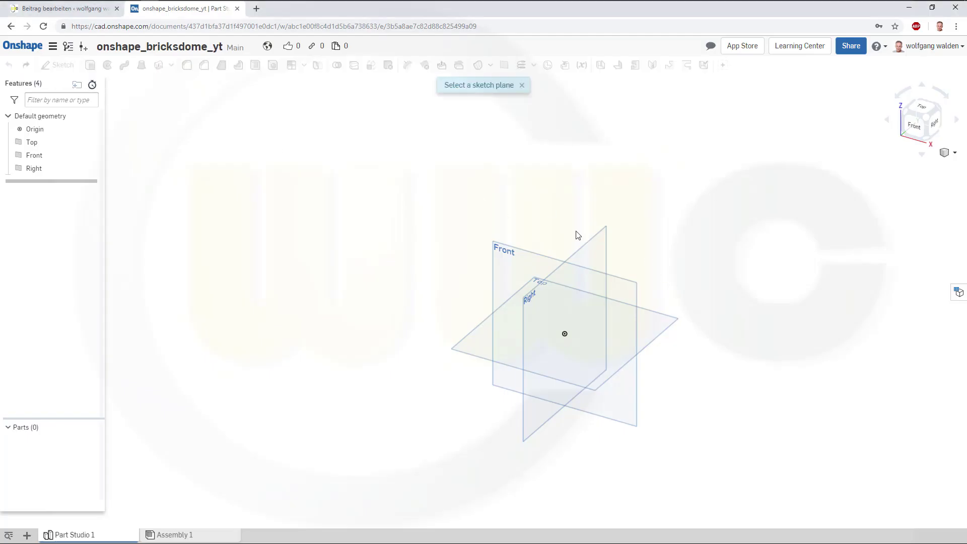
click(657, 320)
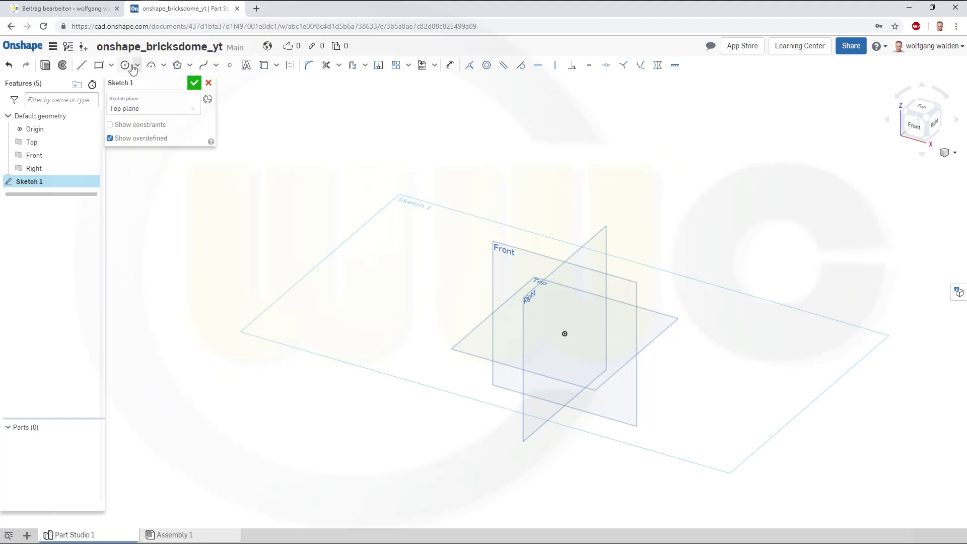
click(125, 65)
click(565, 333)
click(766, 345)
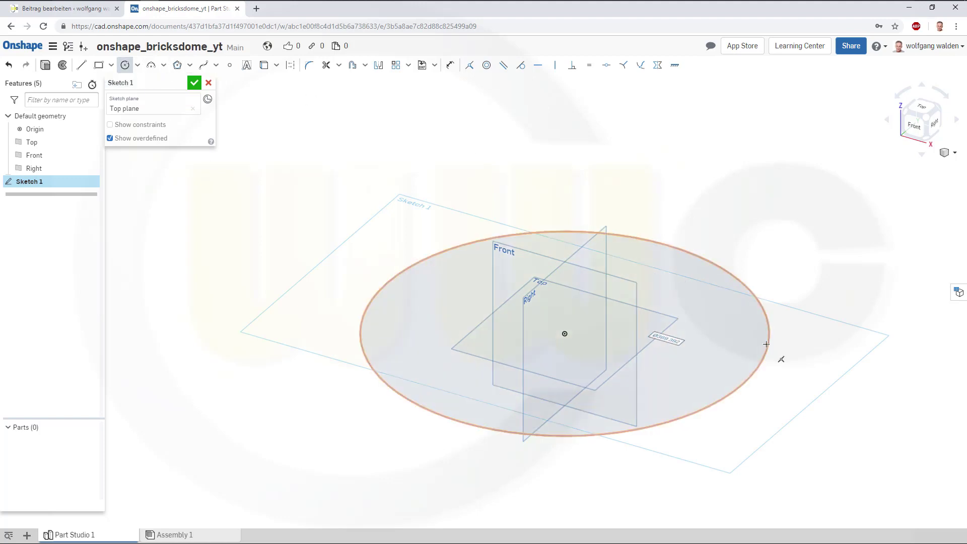
text(200)
key(Return)
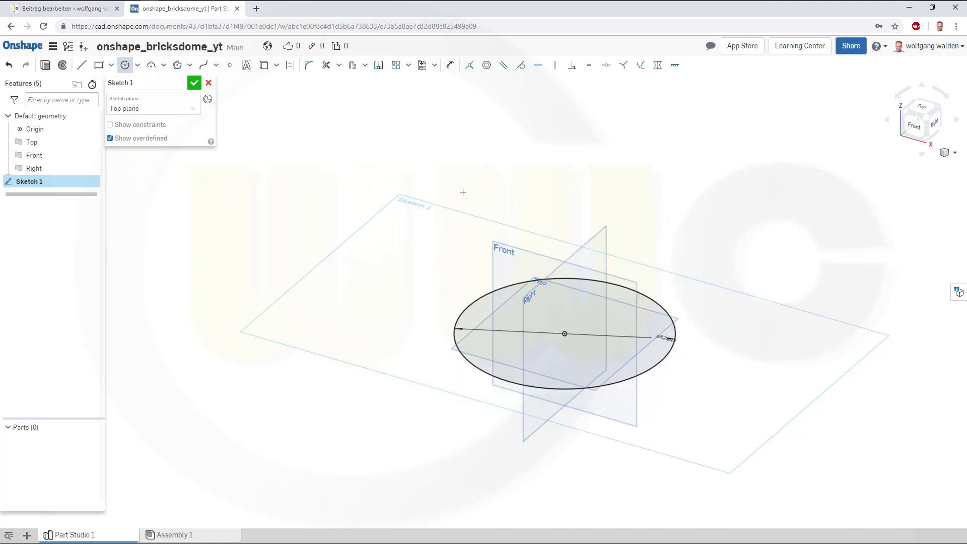
- Accept the circle sketch and surface-extrude its edge 50 mm into a cylindrical wall
click(190, 84)
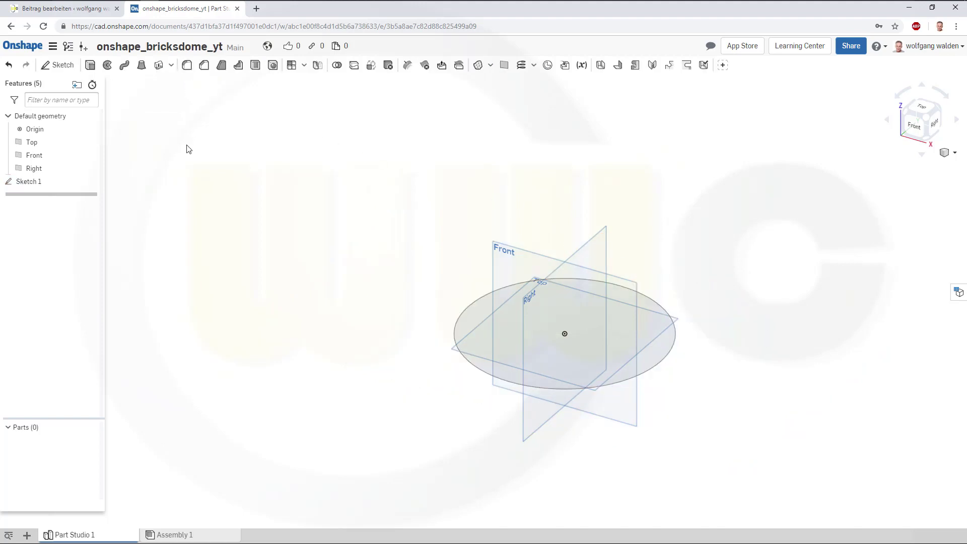
click(90, 65)
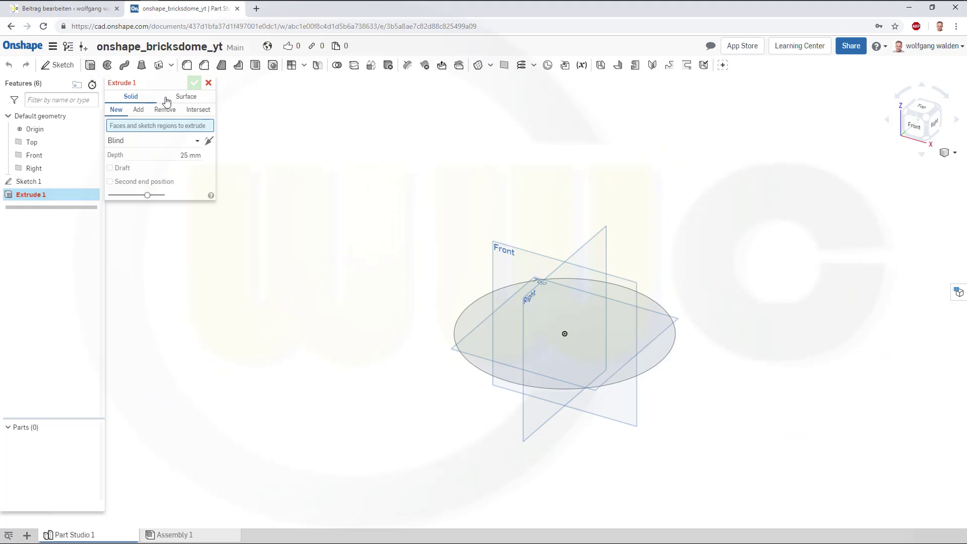
click(183, 98)
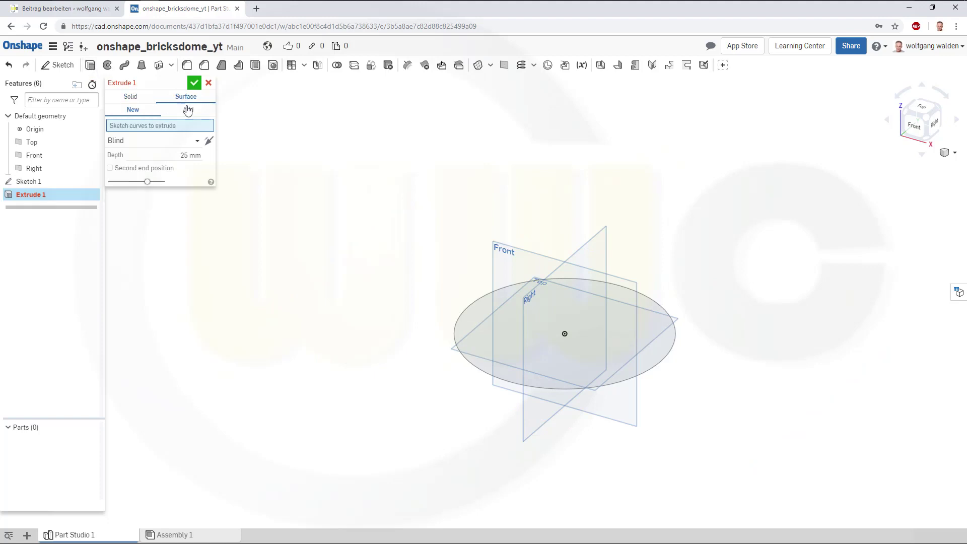
click(454, 332)
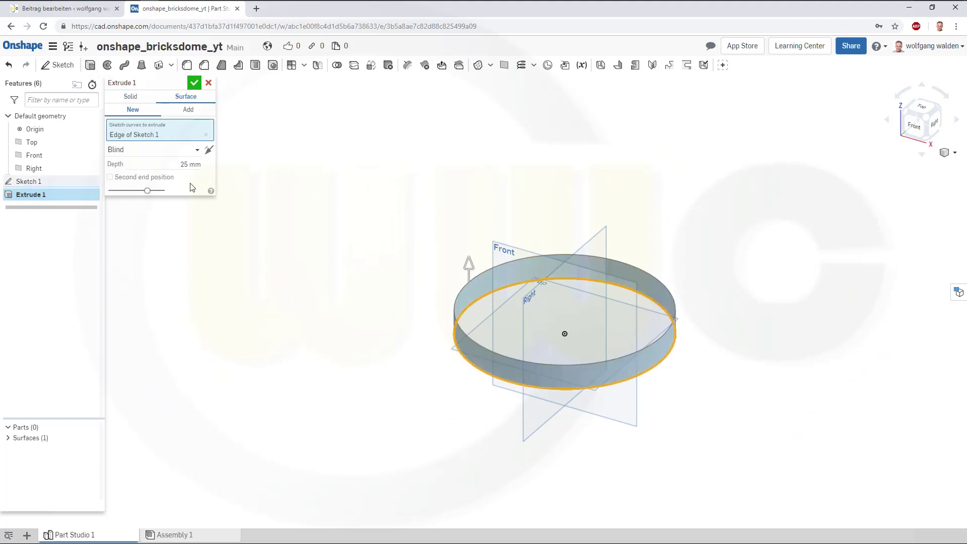
drag(469, 264, 467, 429)
text(50)
key(Return)
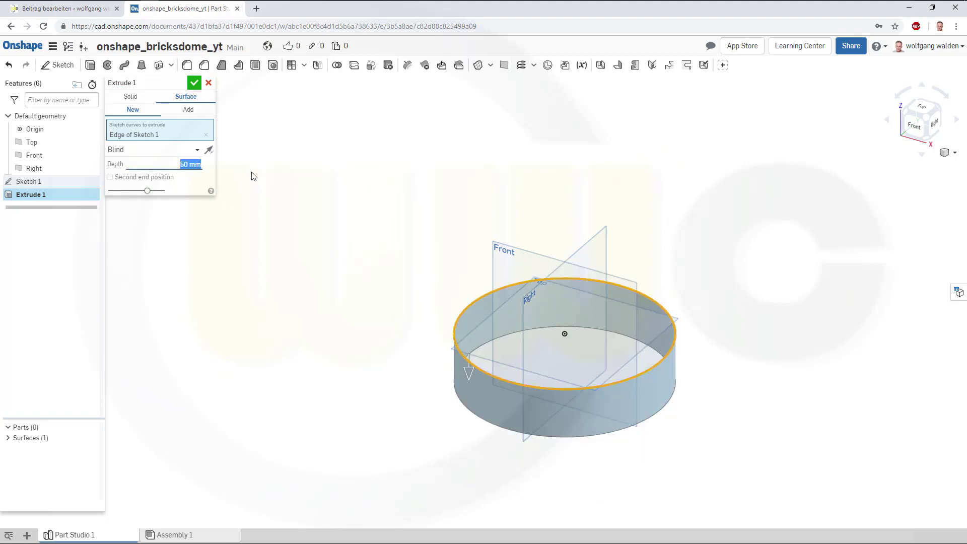
click(194, 83)
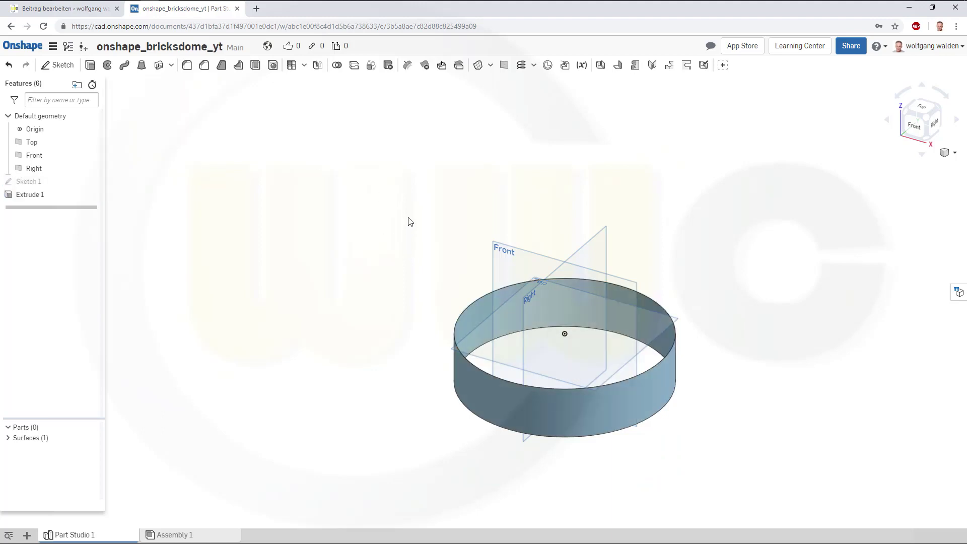
- Start Sketch 2 on the Front plane and place a point above the origin
click(59, 64)
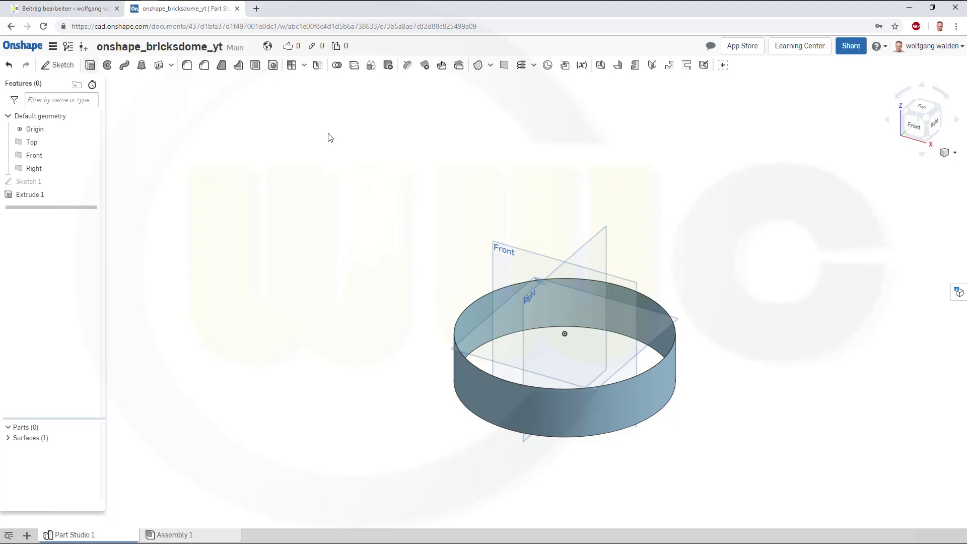
click(535, 257)
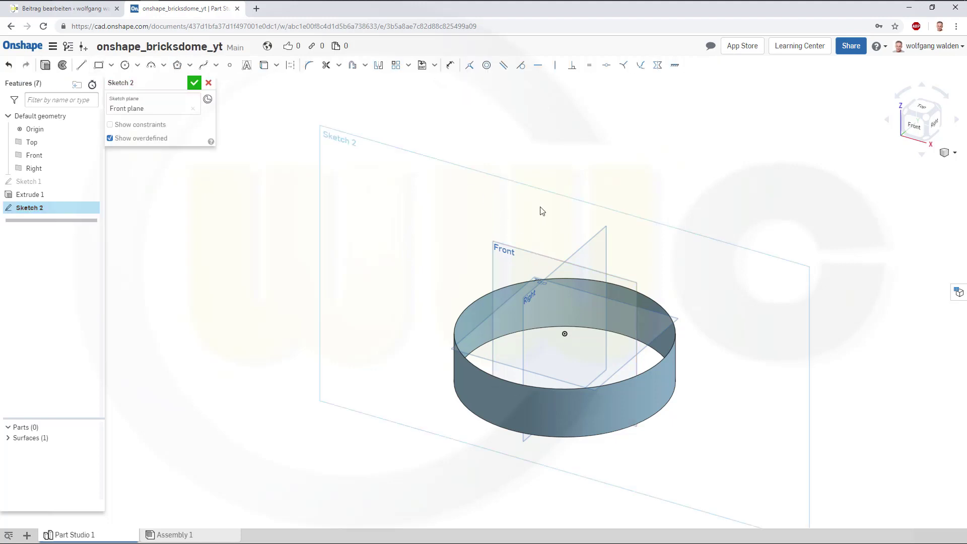
click(229, 65)
click(565, 335)
- Dimension the point 180 from the origin, constrain it vertical, and accept the sketch
click(450, 65)
click(565, 203)
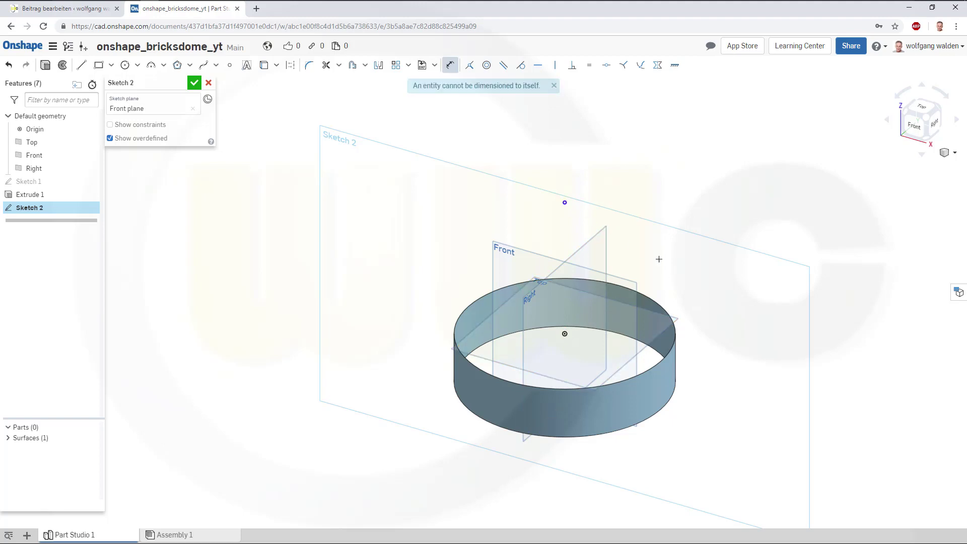
click(565, 334)
click(657, 264)
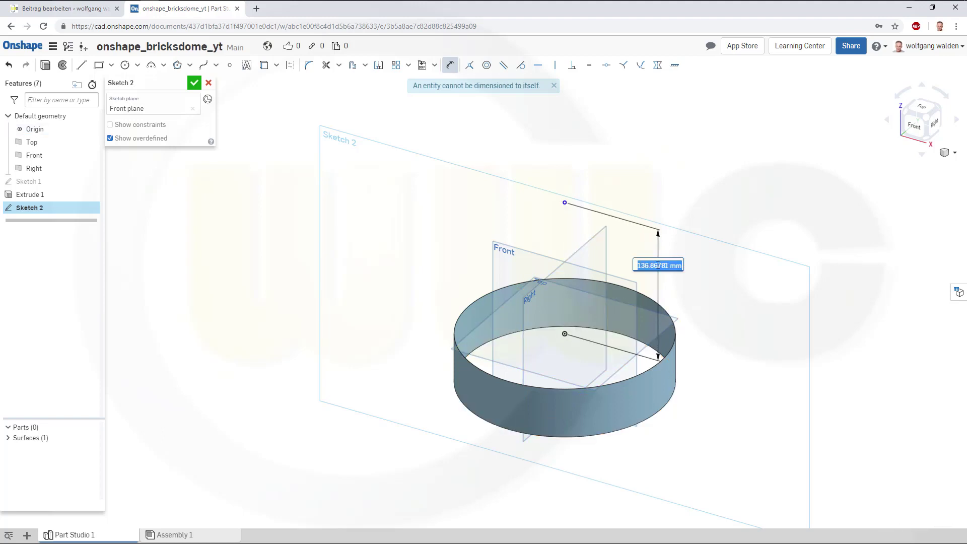
text(180)
key(Return)
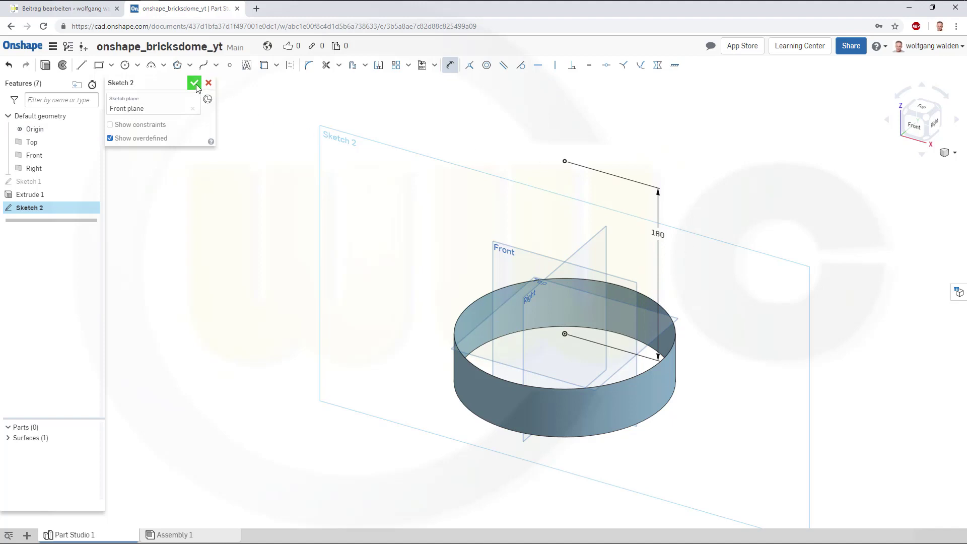
click(555, 66)
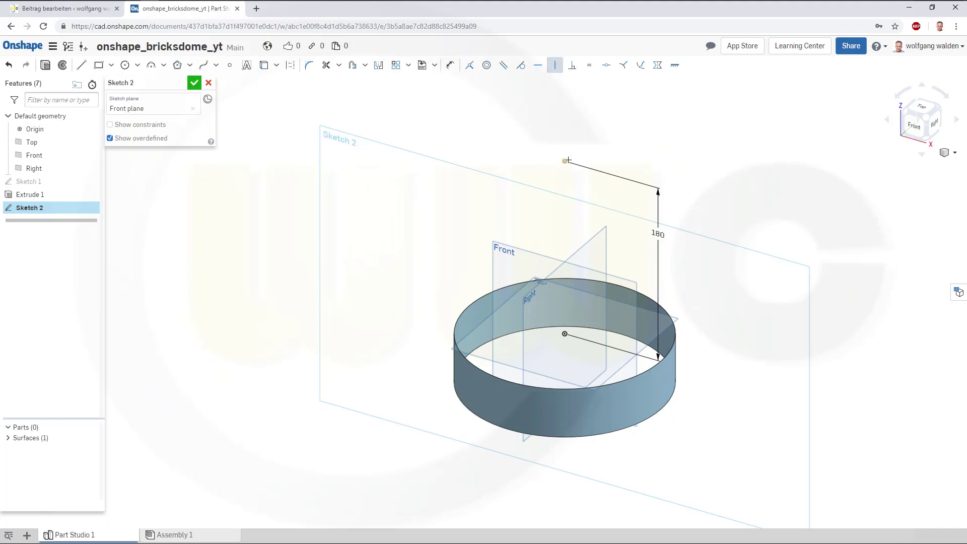
click(564, 334)
click(195, 83)
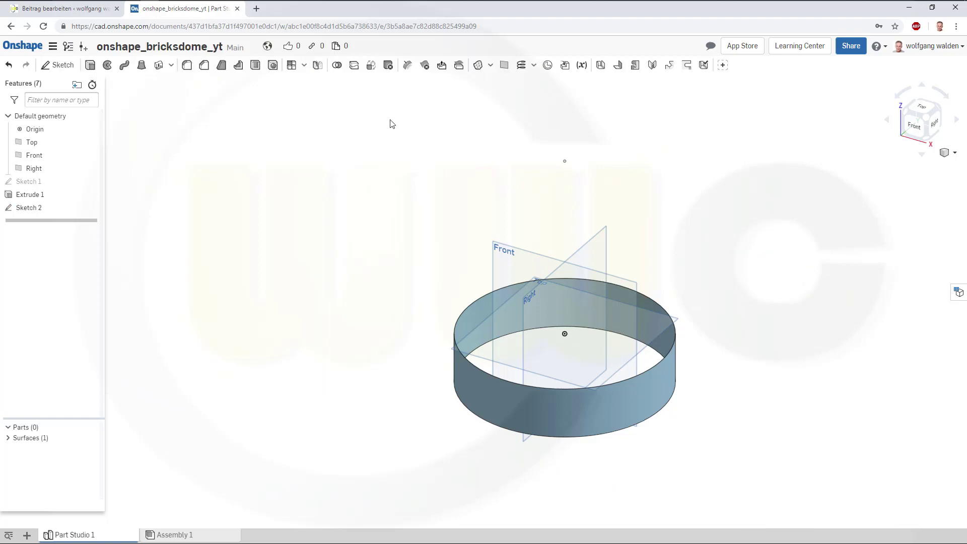
- Fill the cylinder's top edge with a tangent, new dome surface guided through the Sketch 2 point
click(478, 65)
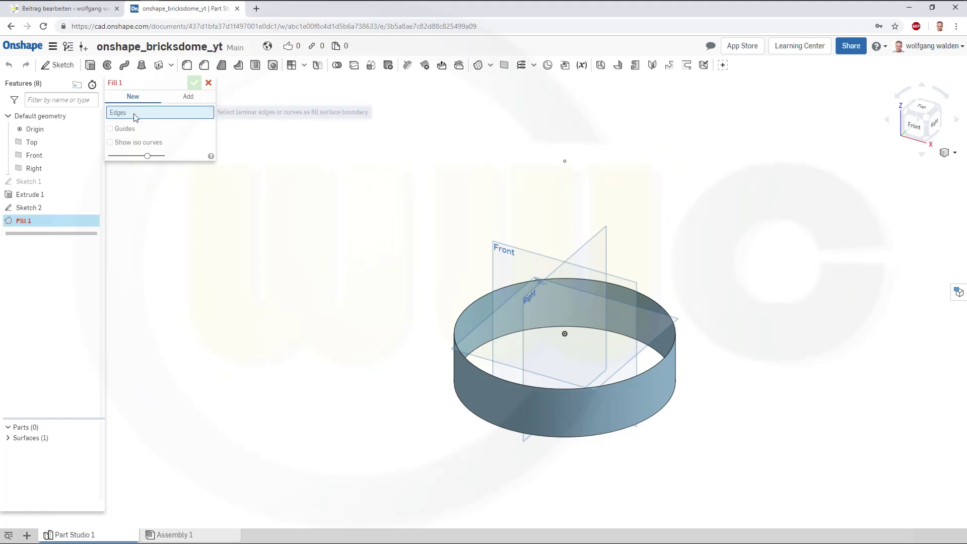
click(467, 307)
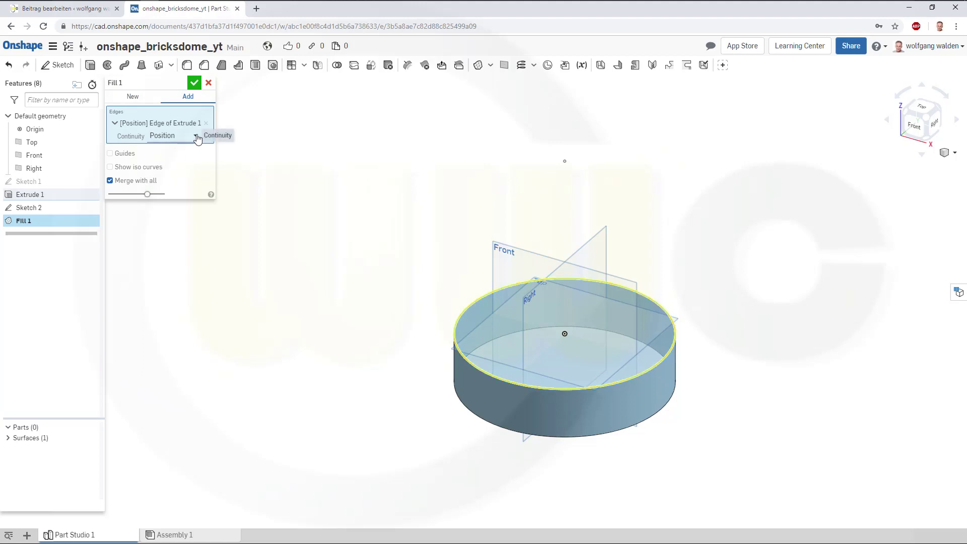
click(194, 135)
click(171, 165)
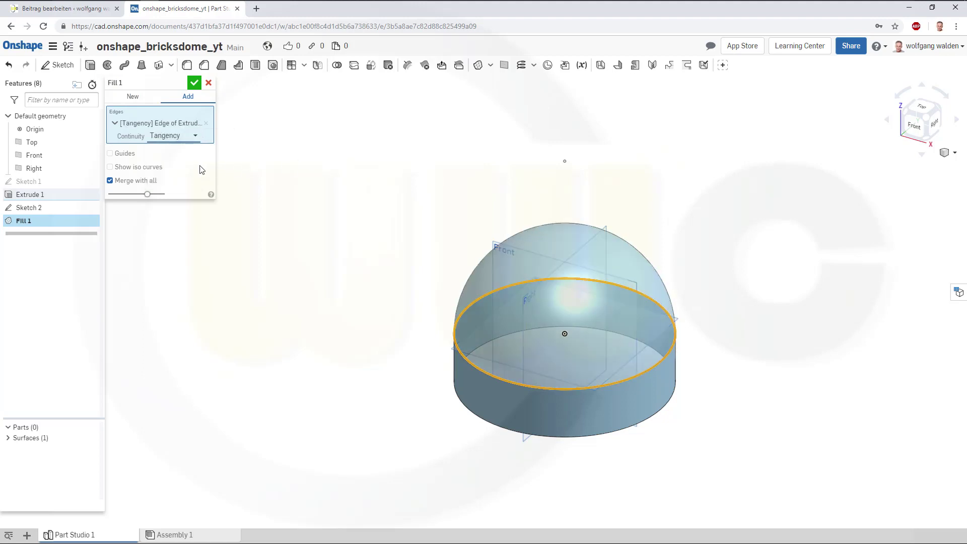
click(110, 154)
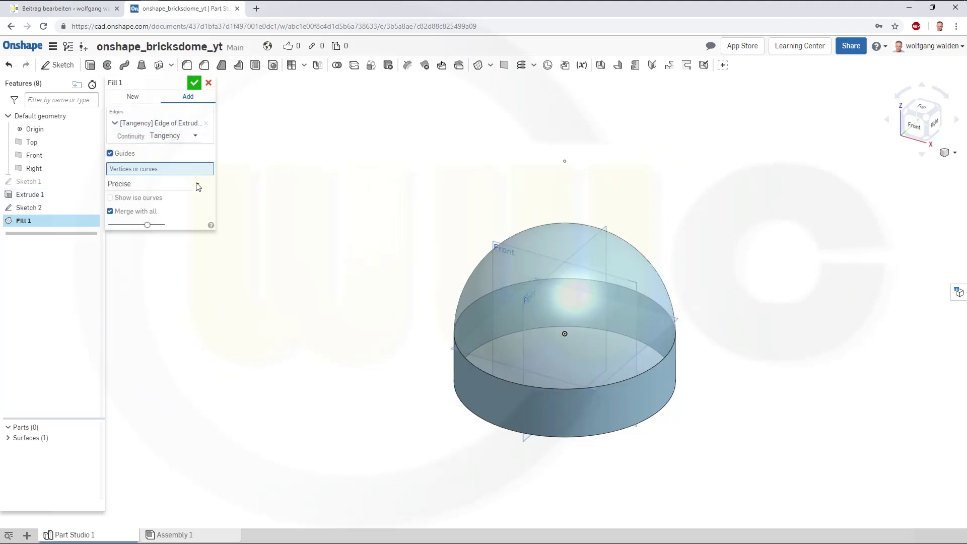
click(110, 212)
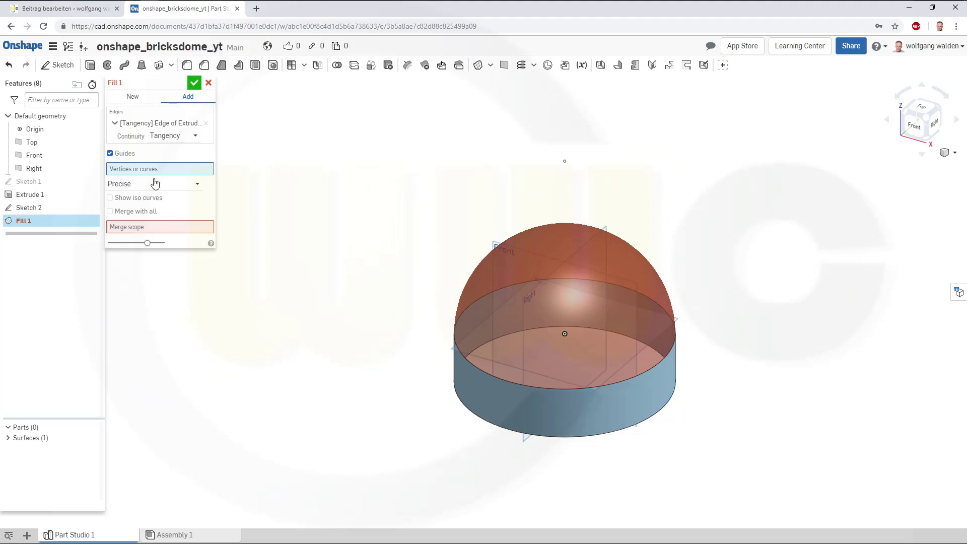
click(566, 162)
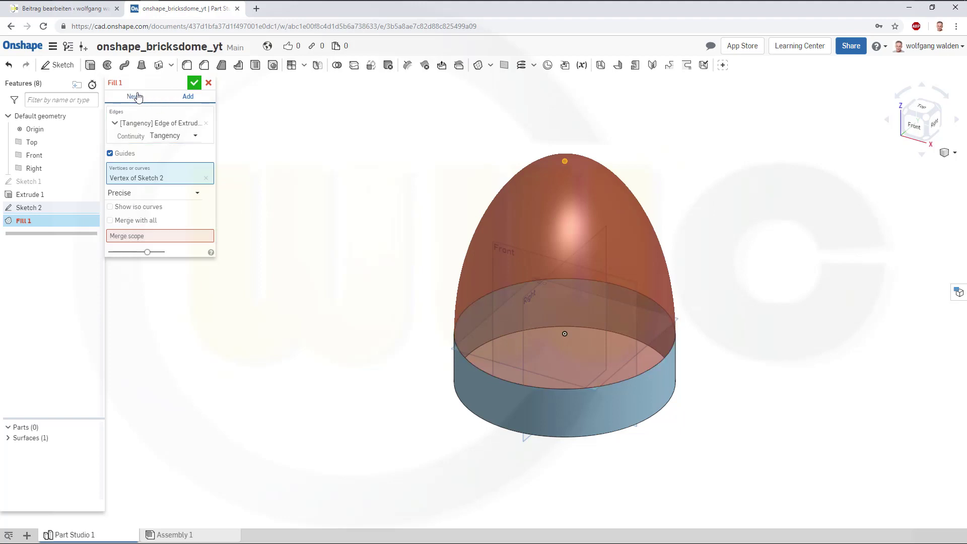
click(134, 96)
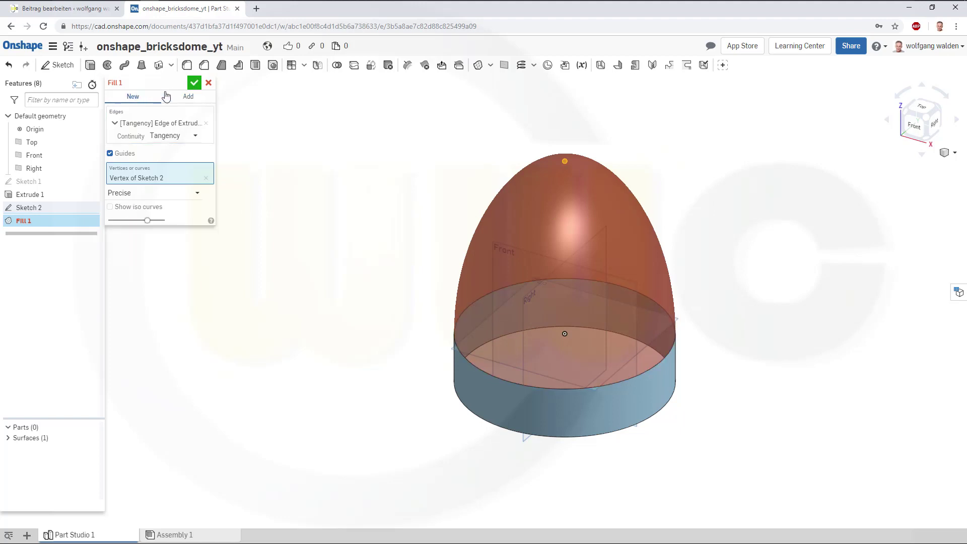
click(195, 82)
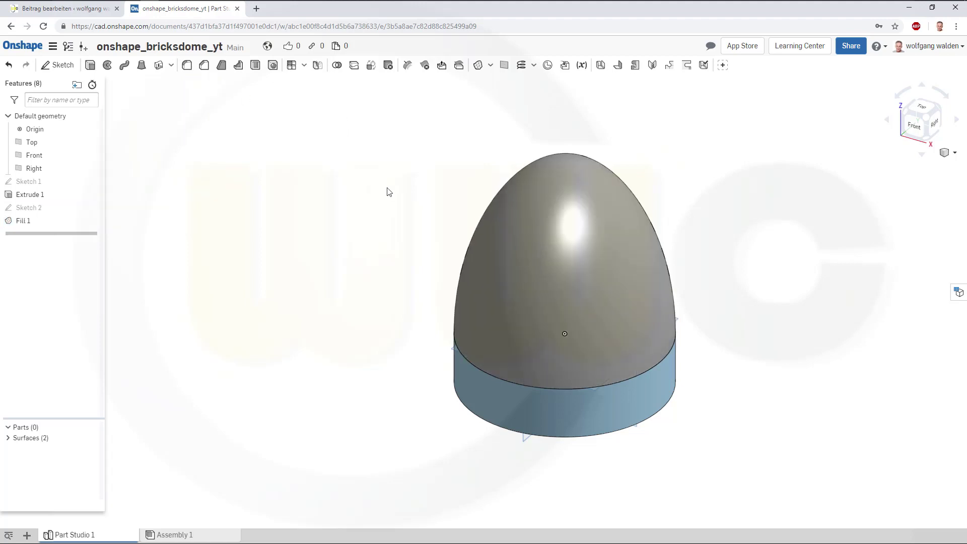
- Hide Surface 1, the extruded cylindrical band, from the Surfaces list
right_drag(367, 240, 587, 179)
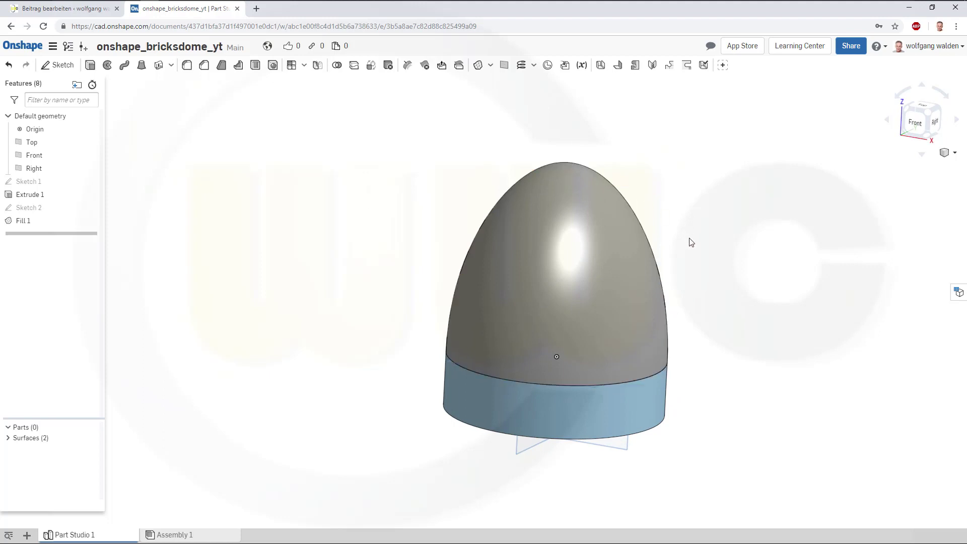
right_drag(691, 247, 610, 279)
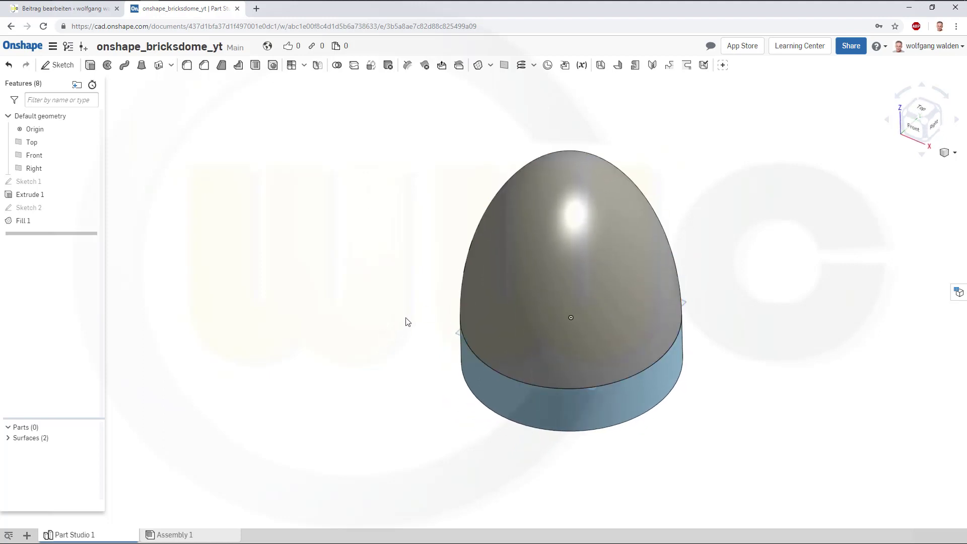
right_drag(408, 322, 416, 362)
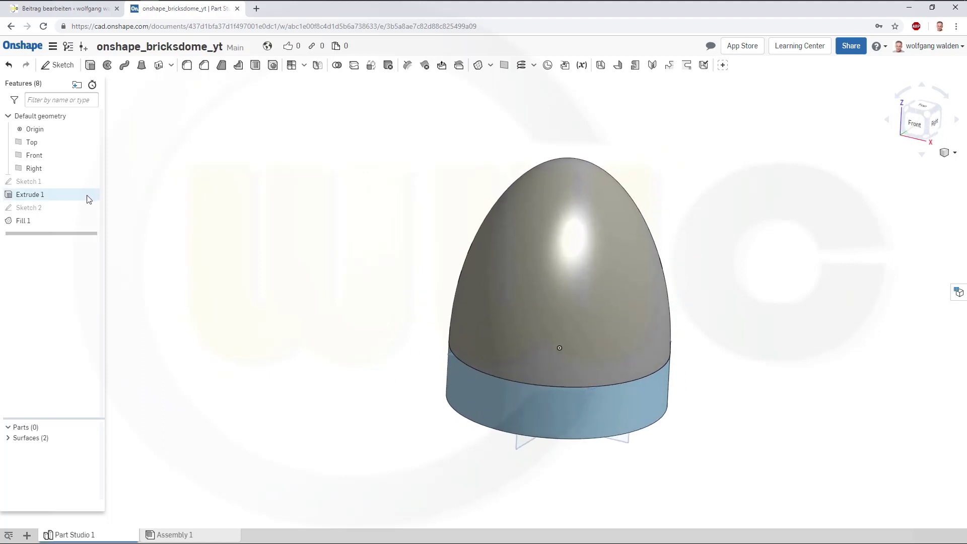
right_click(55, 199)
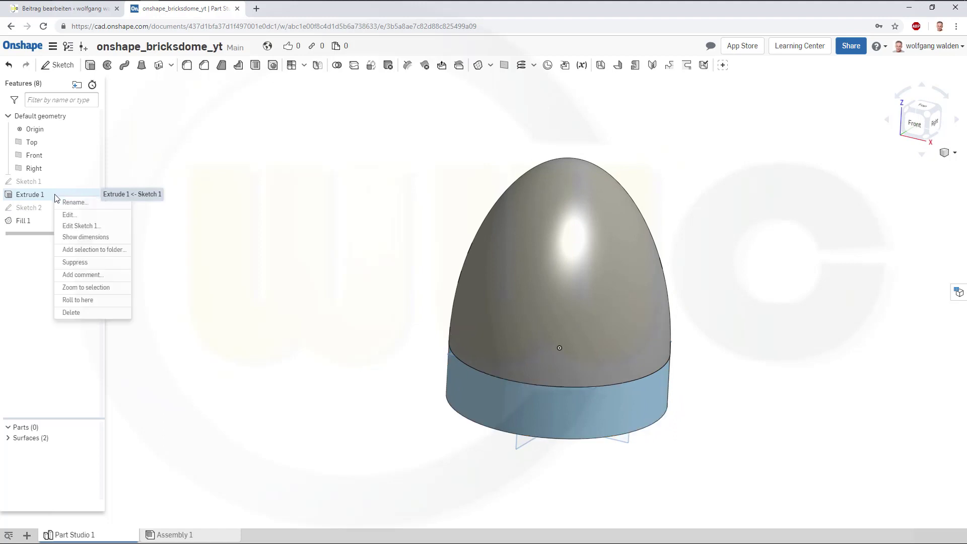
click(176, 206)
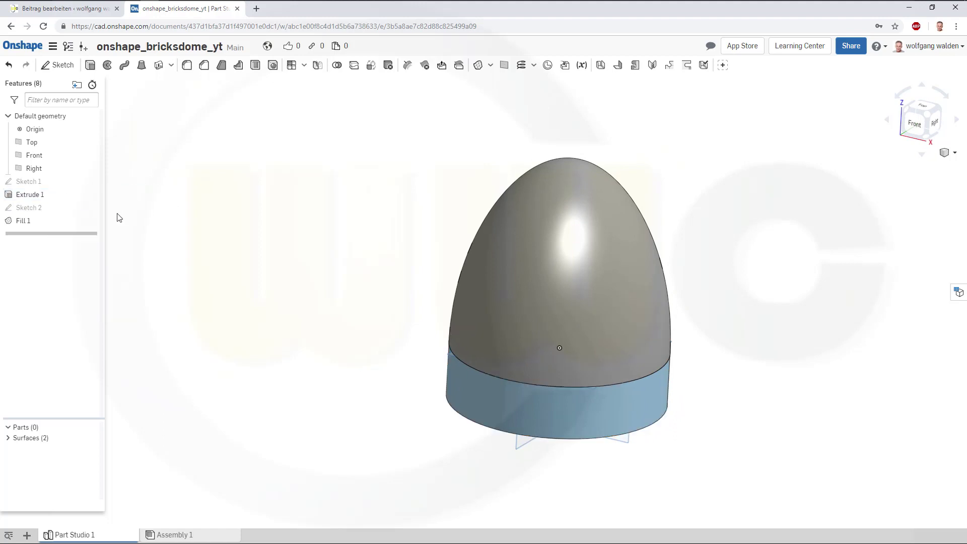
click(83, 195)
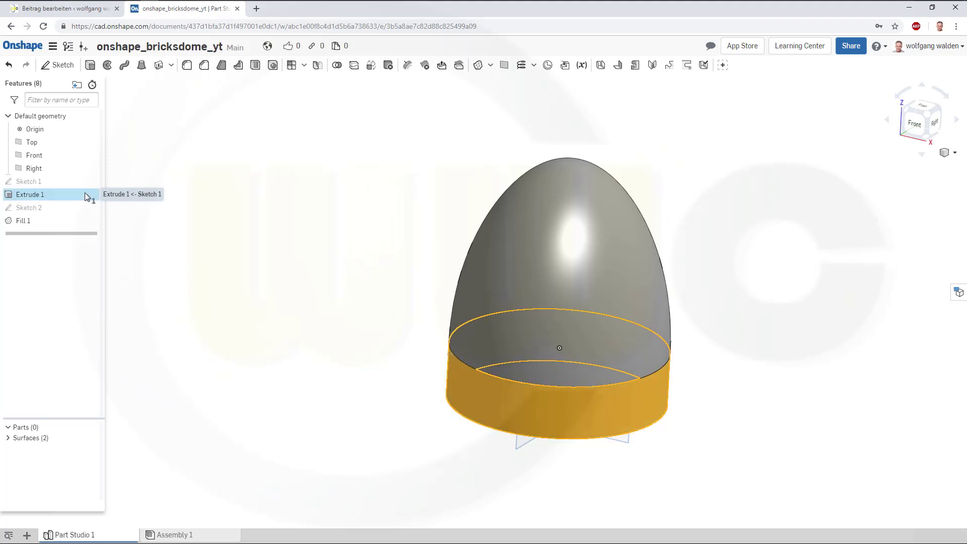
drag(102, 208, 163, 233)
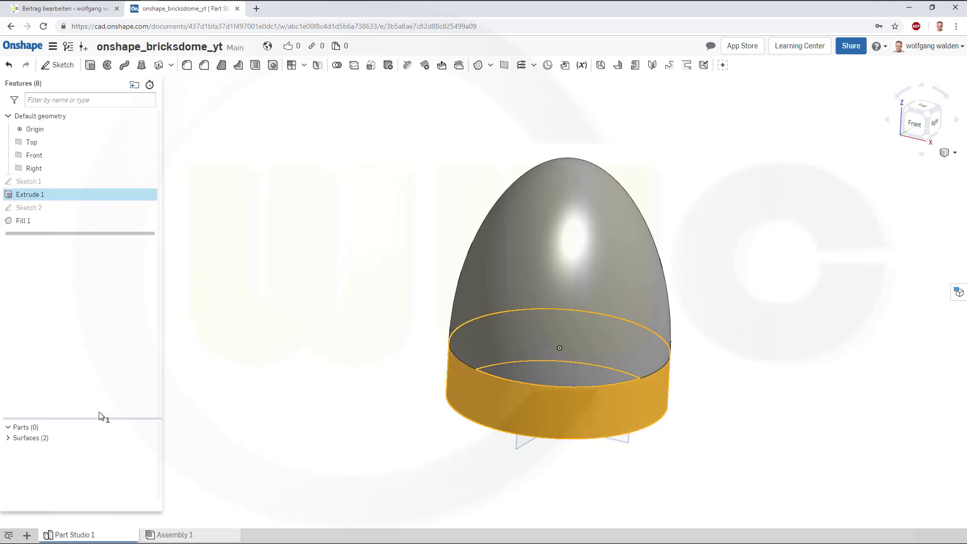
click(9, 438)
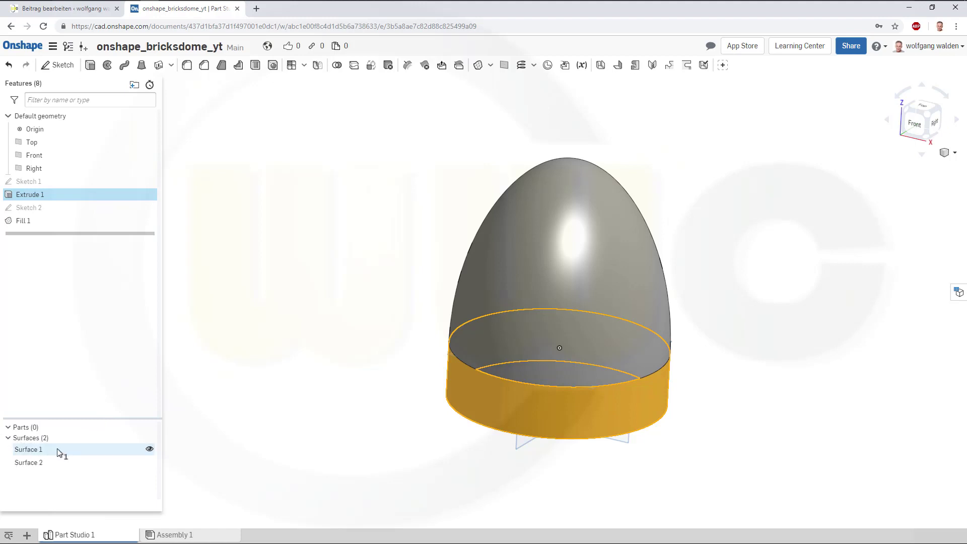
click(150, 450)
click(320, 365)
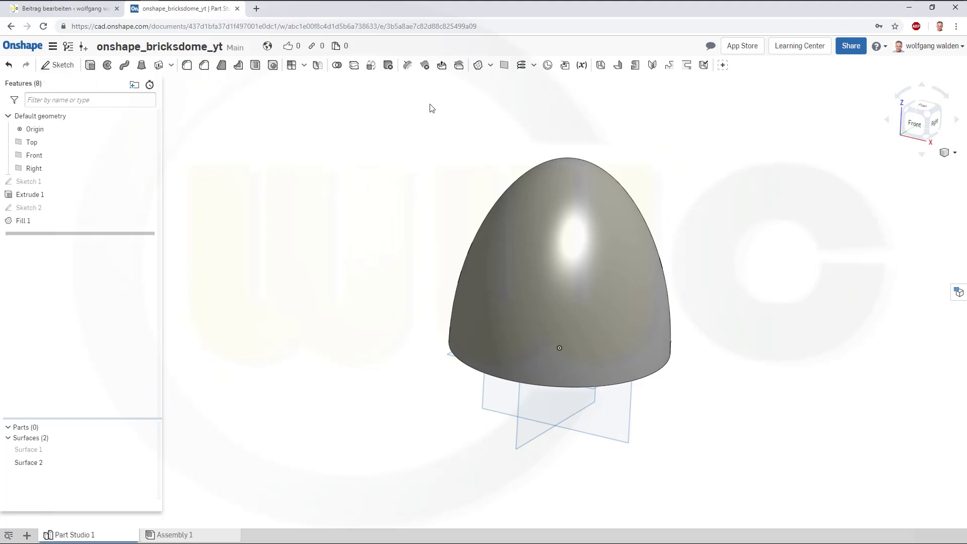
- Begin a Line angle plane referencing the Front and Right planes
click(504, 66)
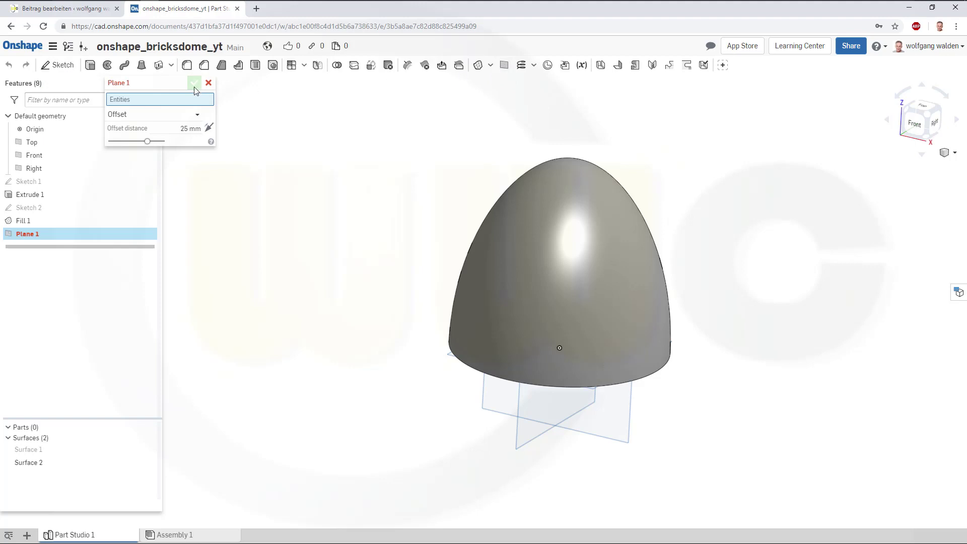
click(197, 119)
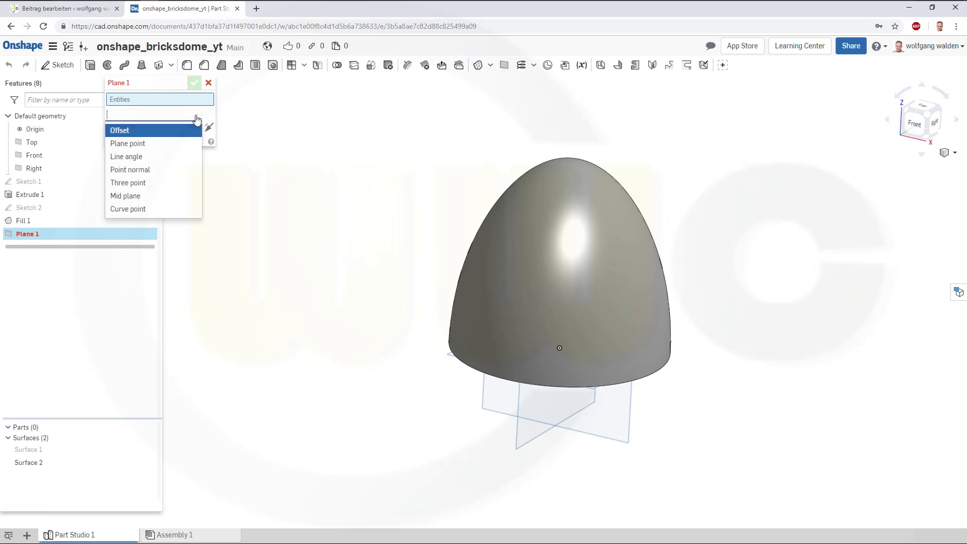
click(145, 159)
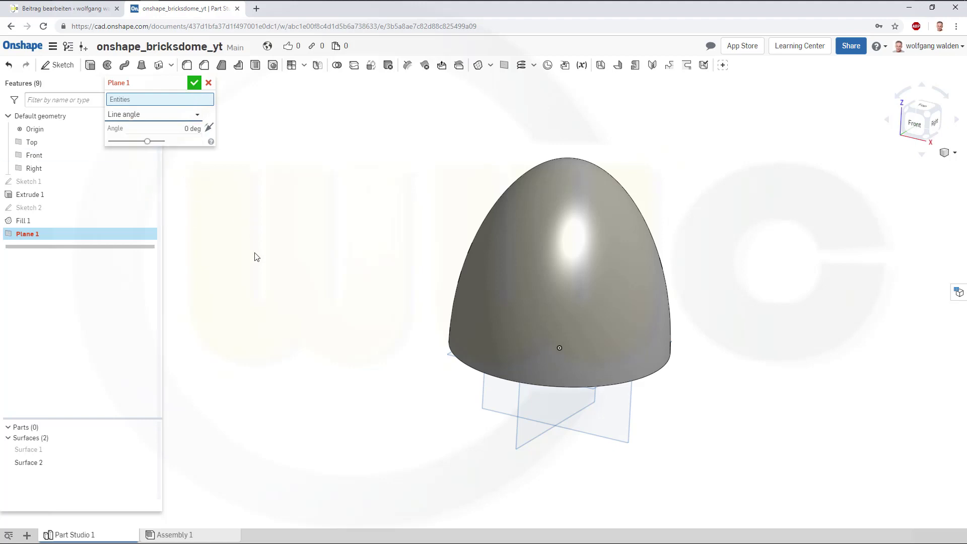
click(632, 406)
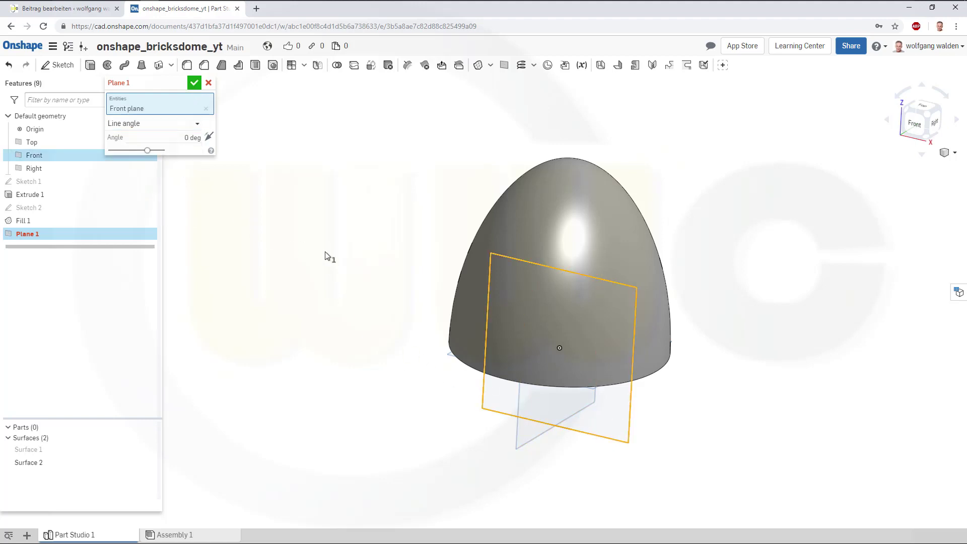
click(522, 417)
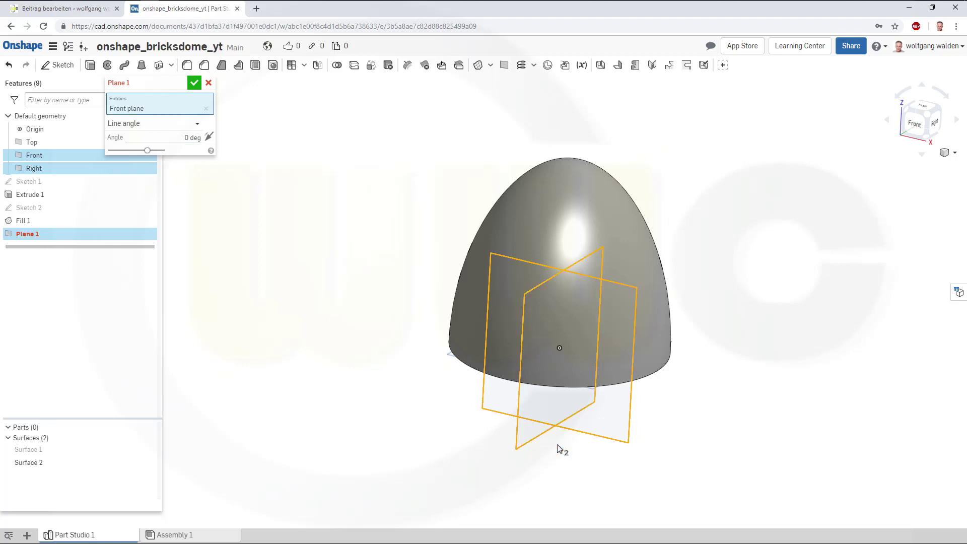
- Cancel the plane and create Sketch 3: a vertical line on Front from the origin upward
click(208, 84)
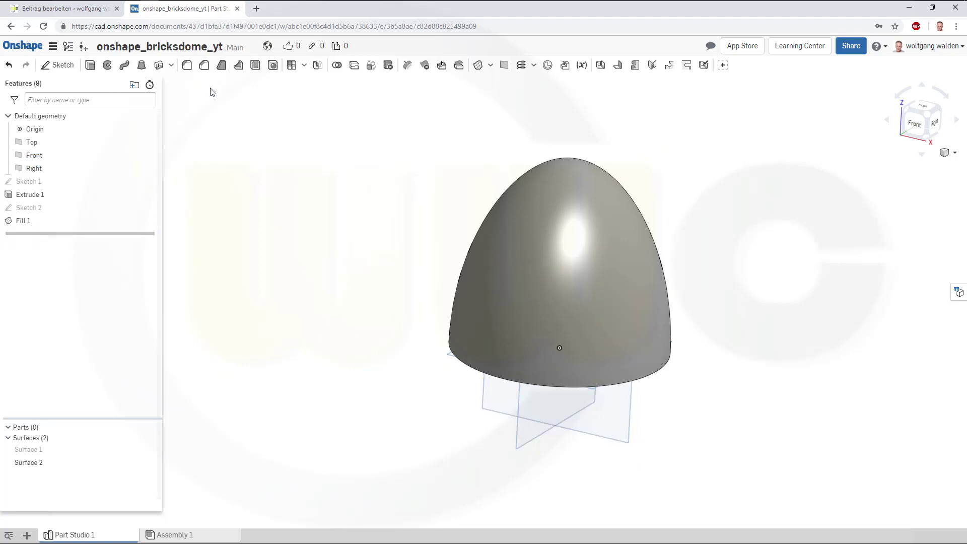
click(72, 70)
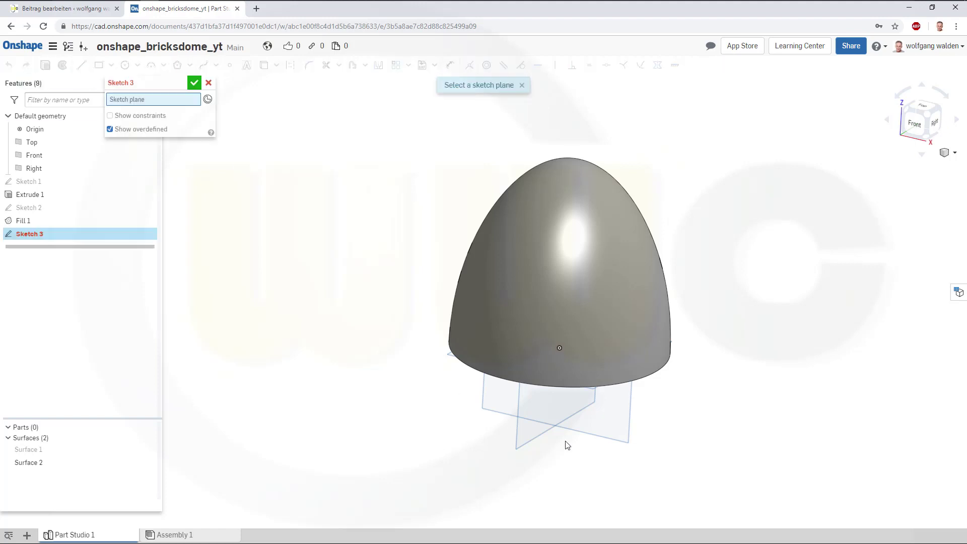
click(728, 432)
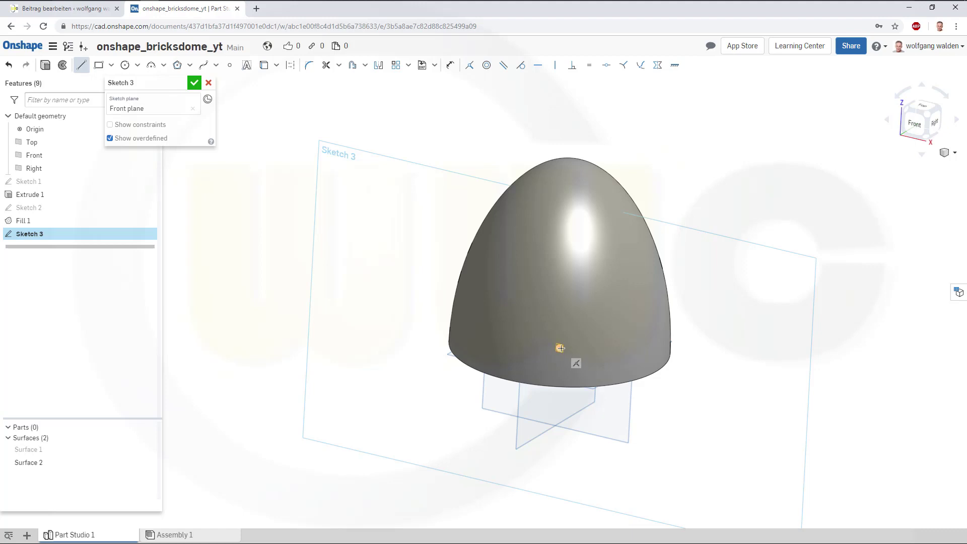
drag(563, 302, 572, 112)
key(Escape)
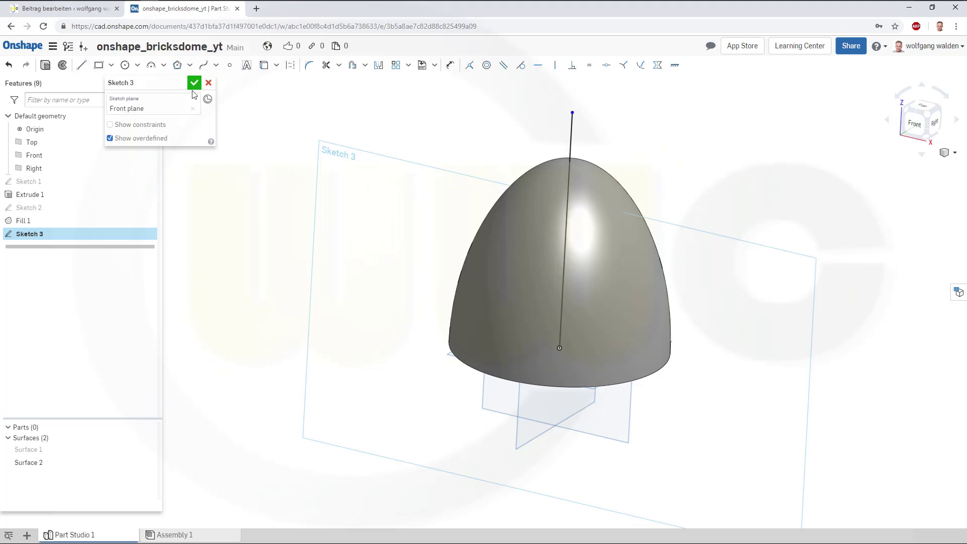
click(194, 83)
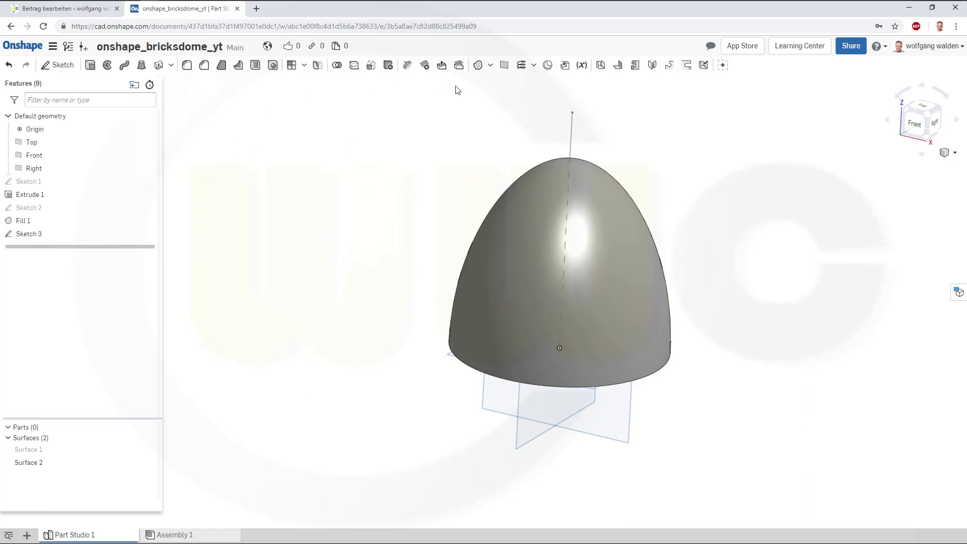
- Create Plane 1 as a Line angle plane through the Sketch 3 line at 72 degrees
click(507, 68)
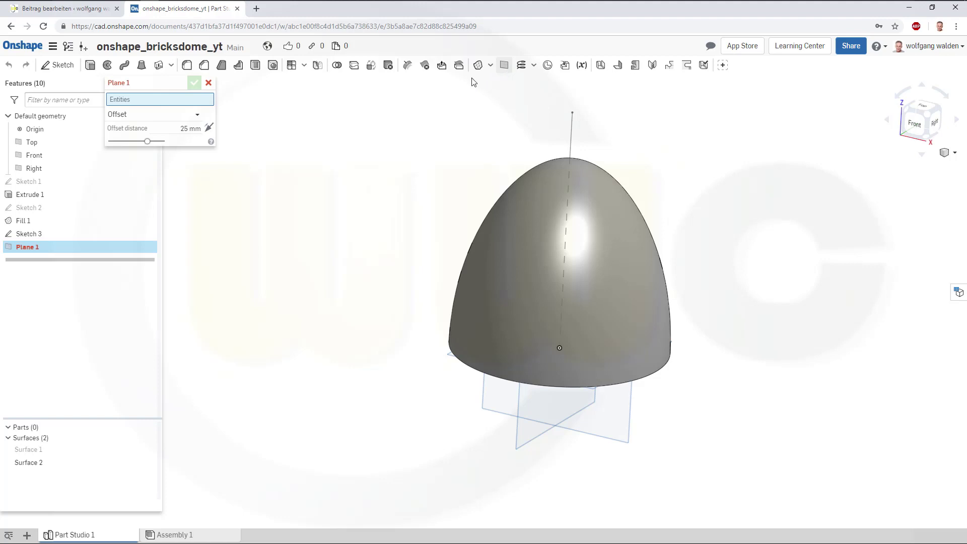
click(198, 117)
click(150, 157)
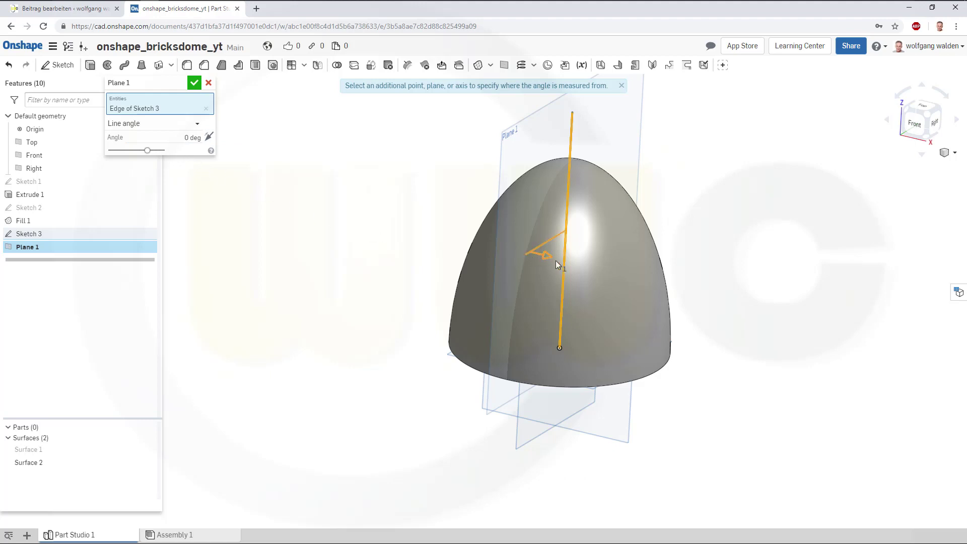
drag(573, 264, 665, 265)
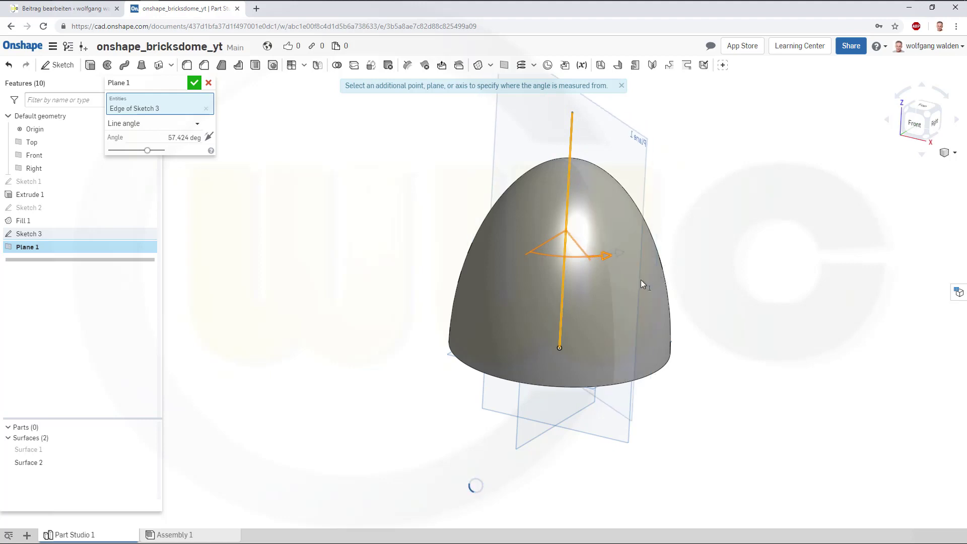
drag(526, 260, 527, 264)
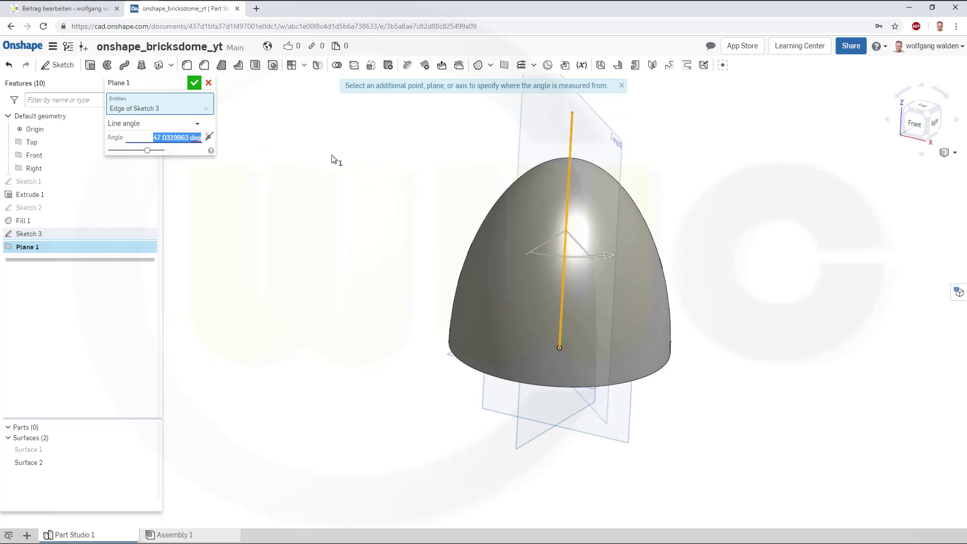
text(72)
key(Return)
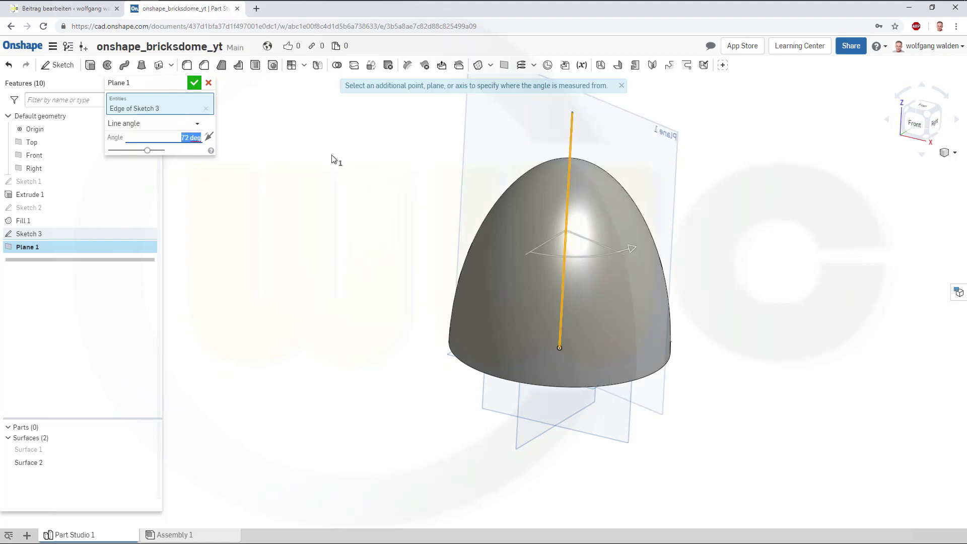
click(193, 85)
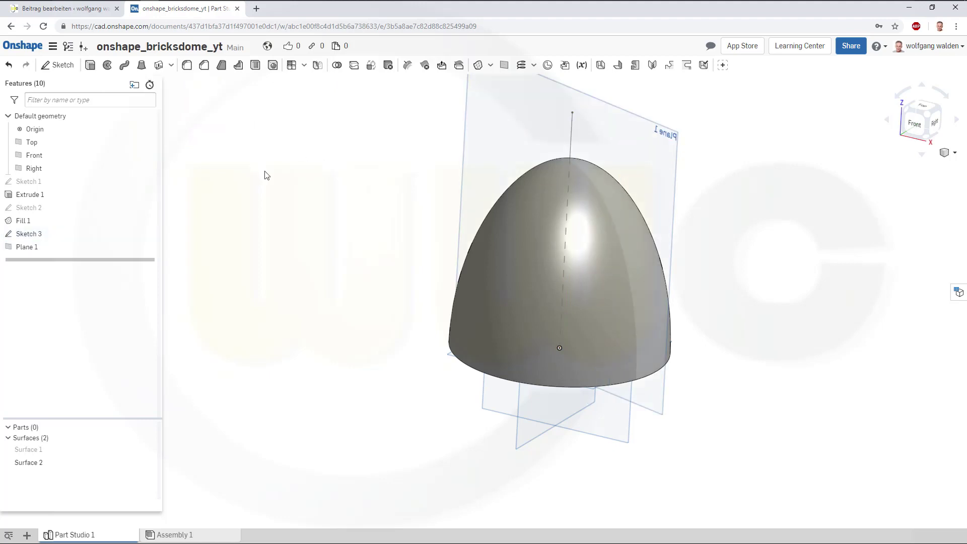
- Split the dome surface with Plane 1, producing Surface 2 and Surface 3
right_drag(708, 449, 697, 373)
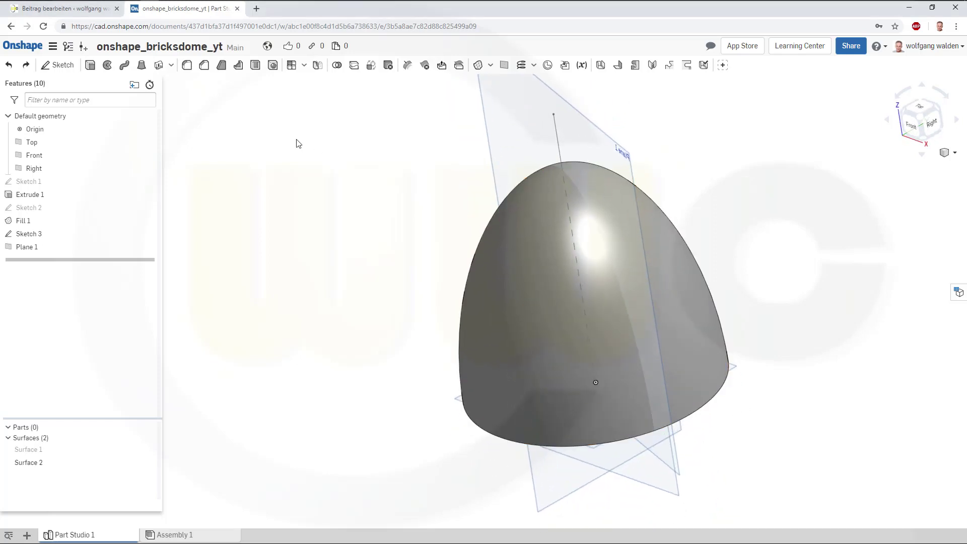
click(354, 65)
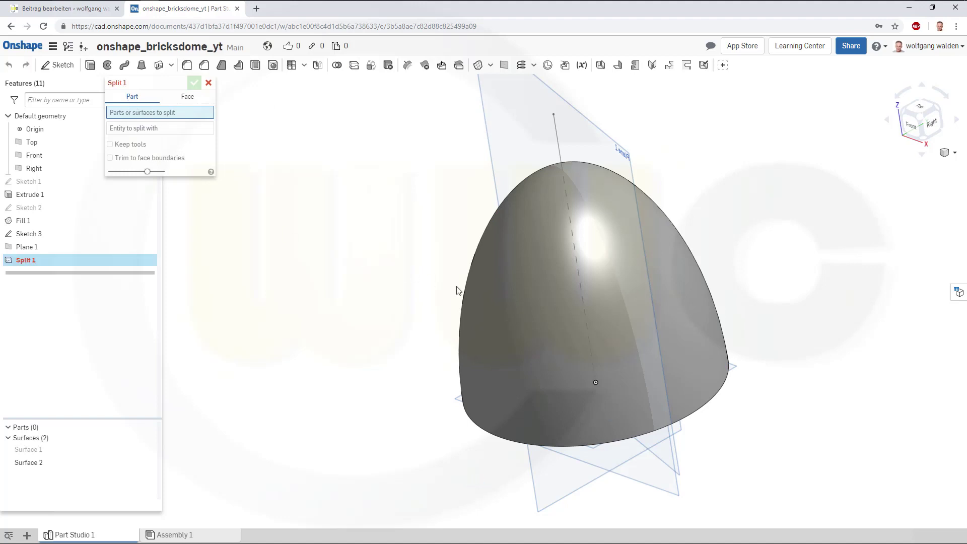
click(548, 316)
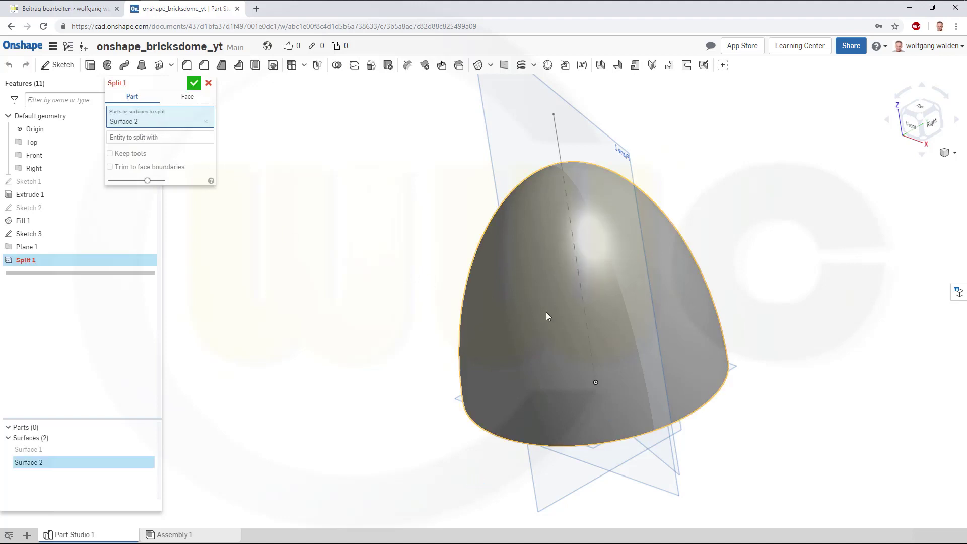
click(152, 138)
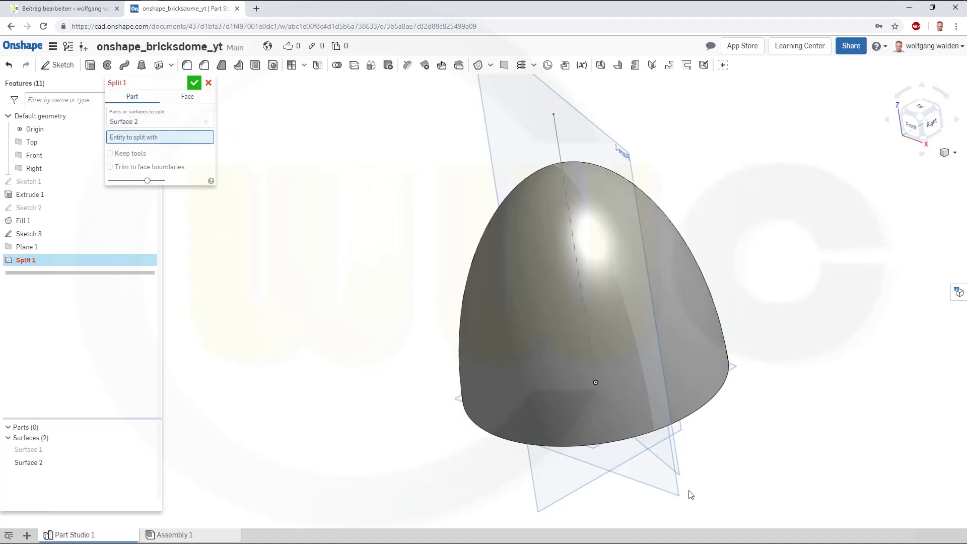
right_drag(736, 468, 713, 457)
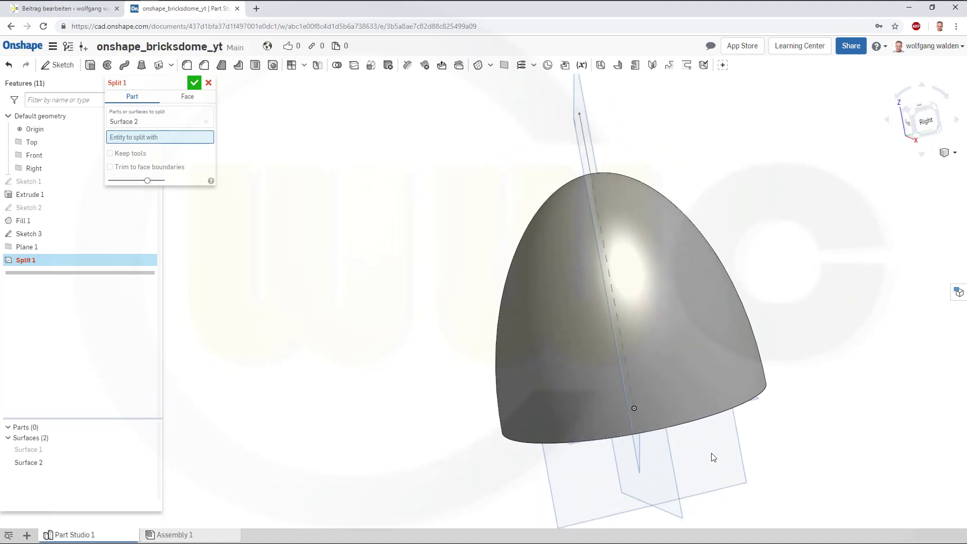
click(676, 515)
click(194, 82)
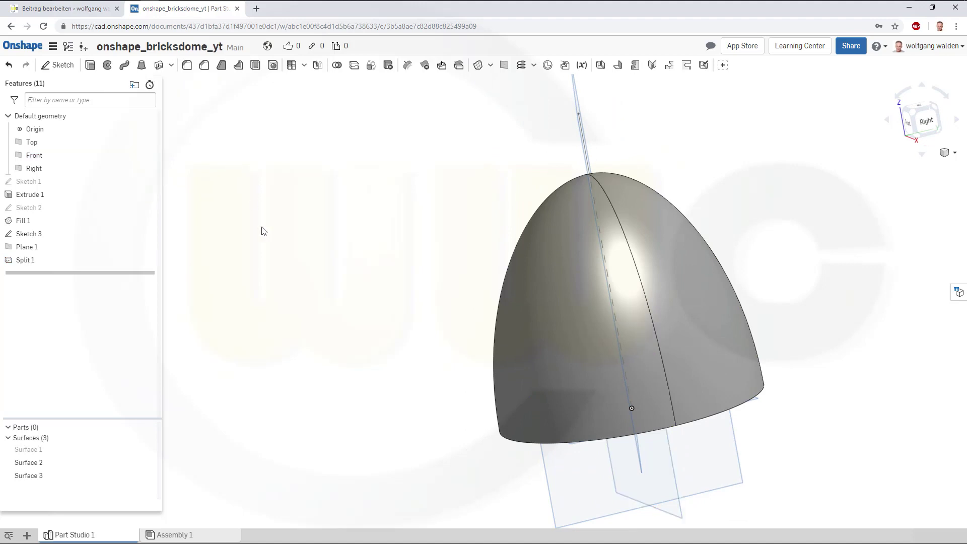
right_drag(386, 303, 353, 270)
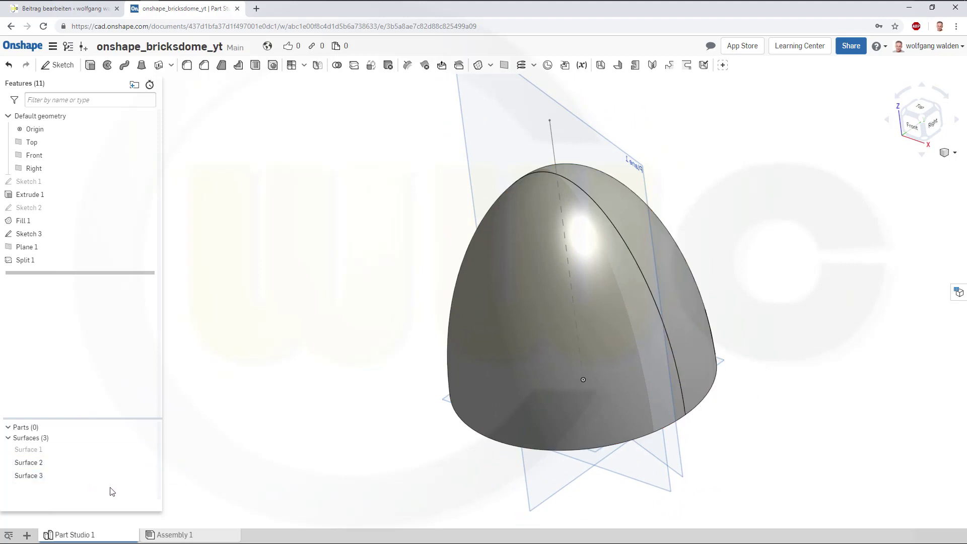
- Split Surface 2 with Plane 1 and hide Surface 4, keeping only the thin Surface 3 wedge
click(150, 475)
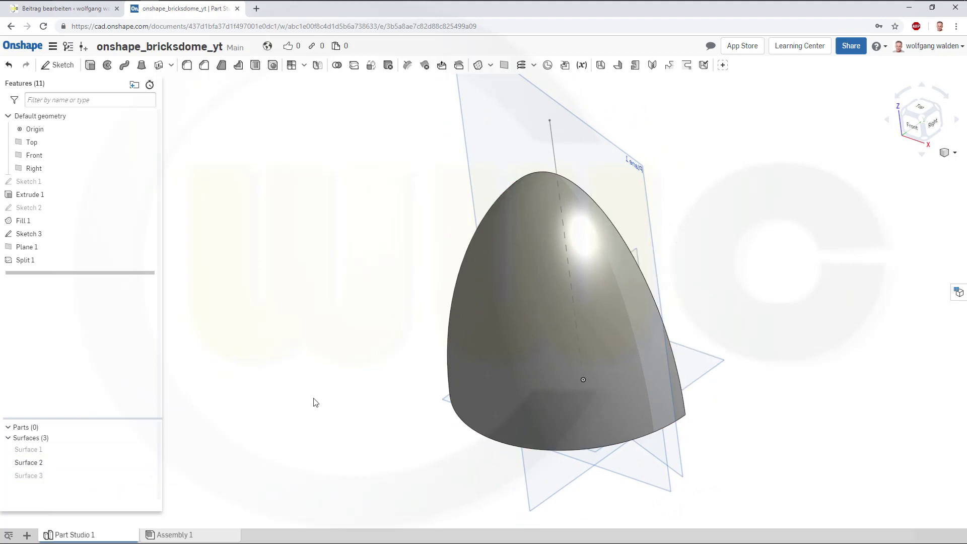
click(354, 65)
click(606, 383)
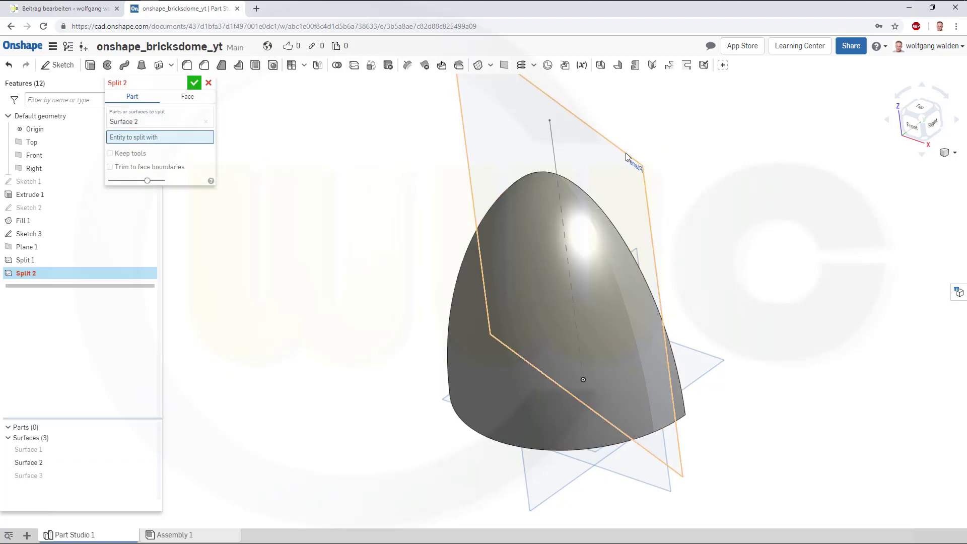
click(626, 153)
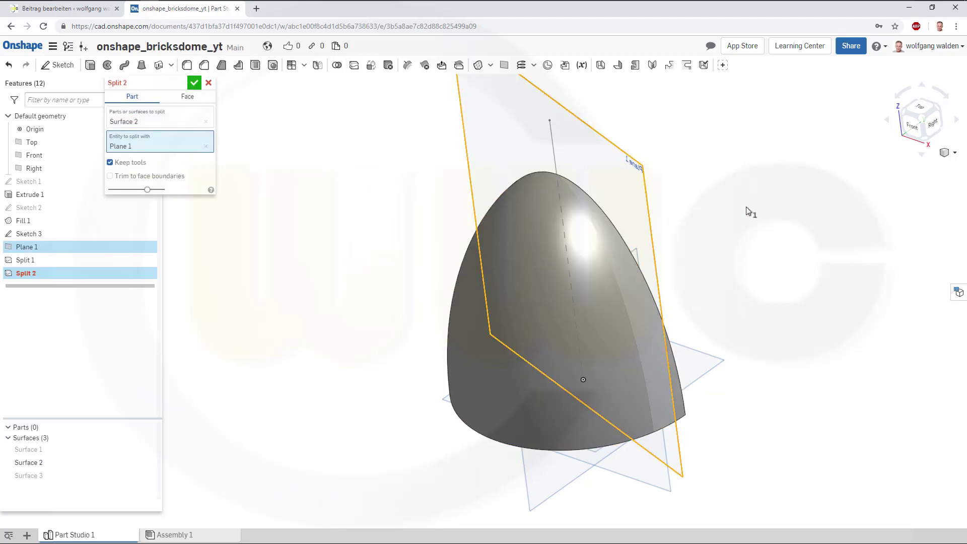
click(195, 82)
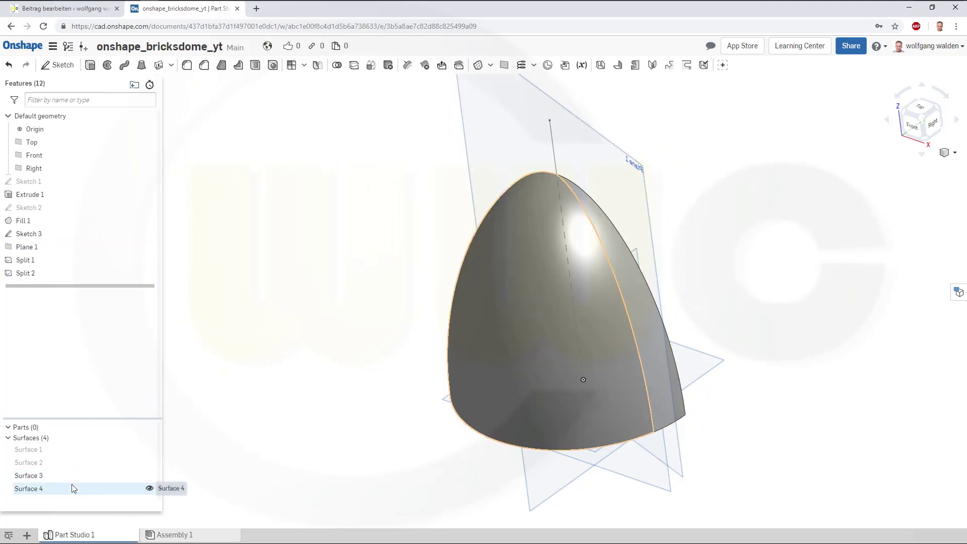
click(151, 488)
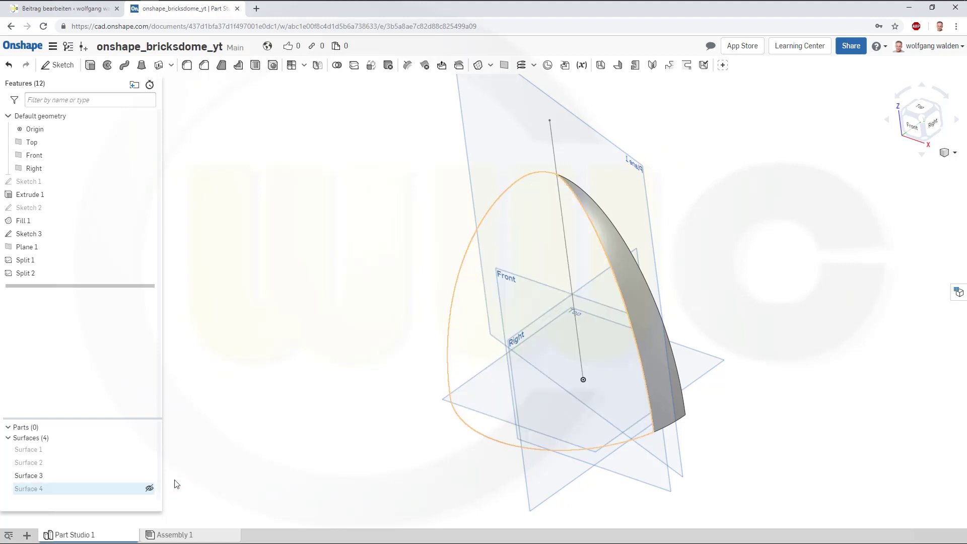
right_drag(429, 335, 380, 332)
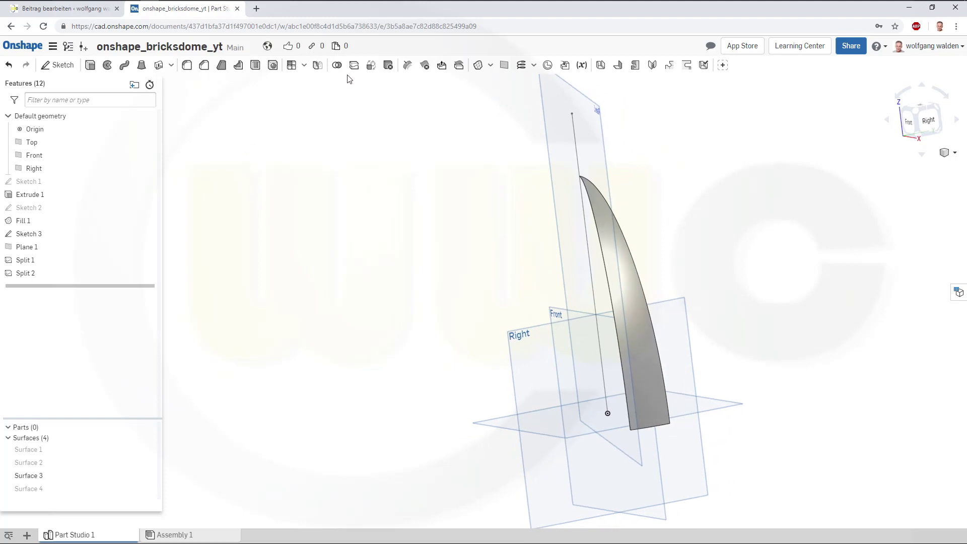
- Create a Curve point Plane 2 at the slice's lower corner vertex, then delete it
click(505, 65)
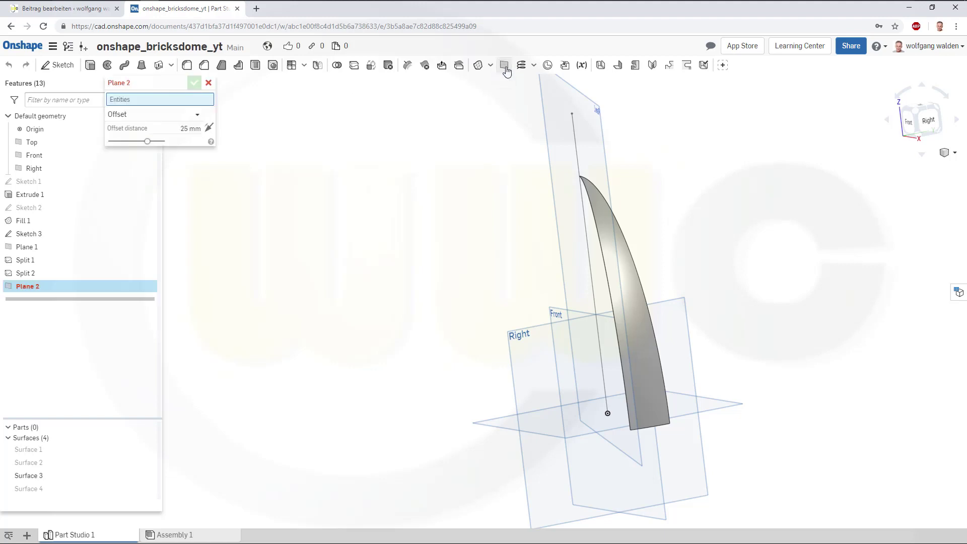
click(198, 115)
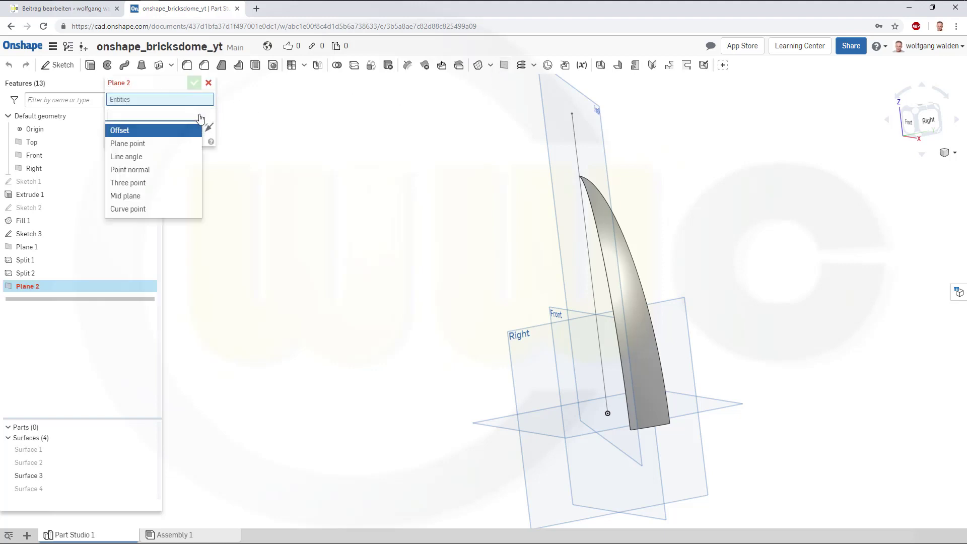
click(139, 212)
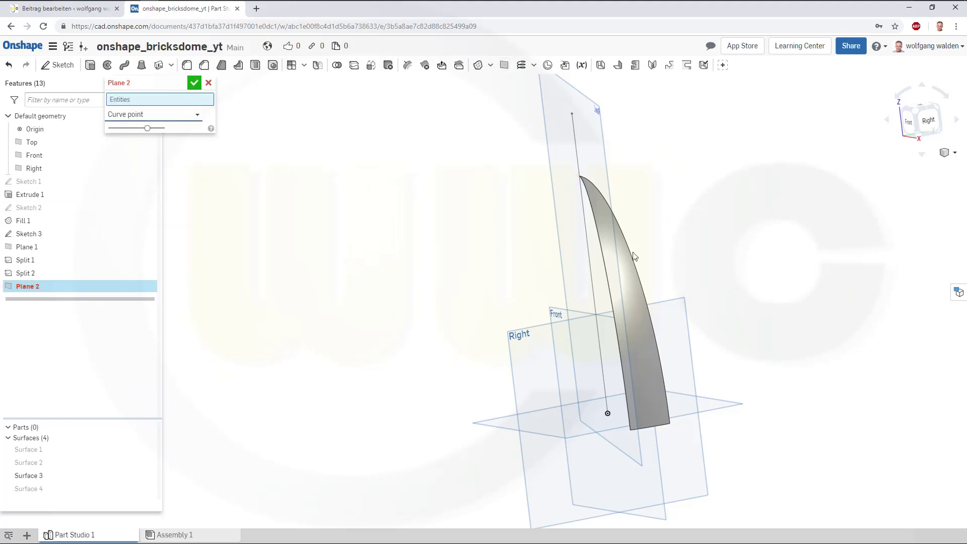
click(674, 428)
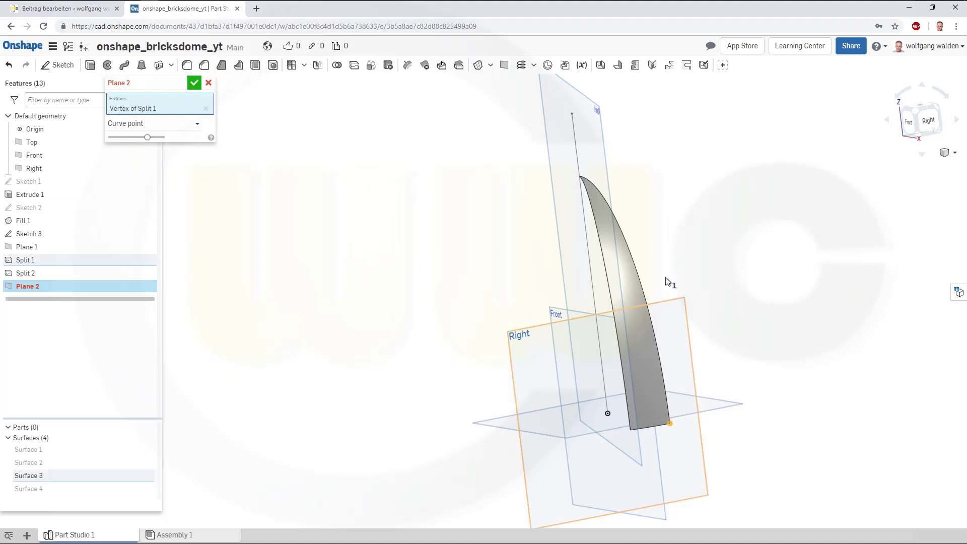
click(194, 83)
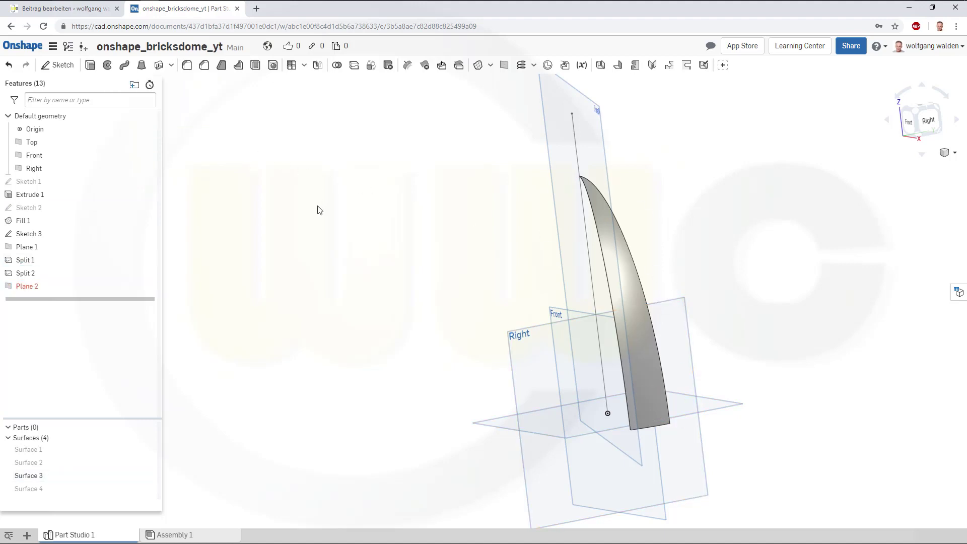
right_drag(480, 327, 212, 323)
right_click(45, 286)
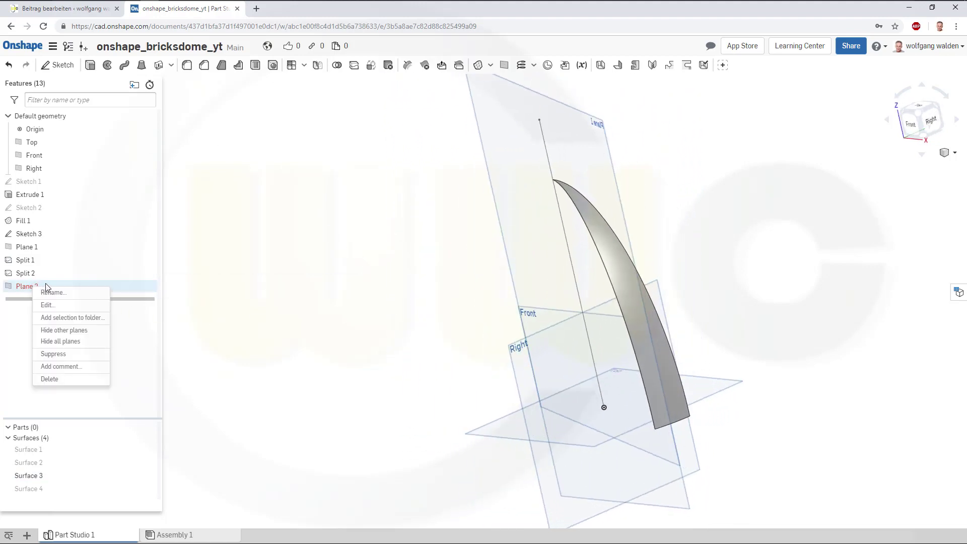
click(58, 379)
- Start a sketch on Plane 1, cancel it, and bring up Plane 1's options
right_drag(386, 371, 416, 353)
click(58, 65)
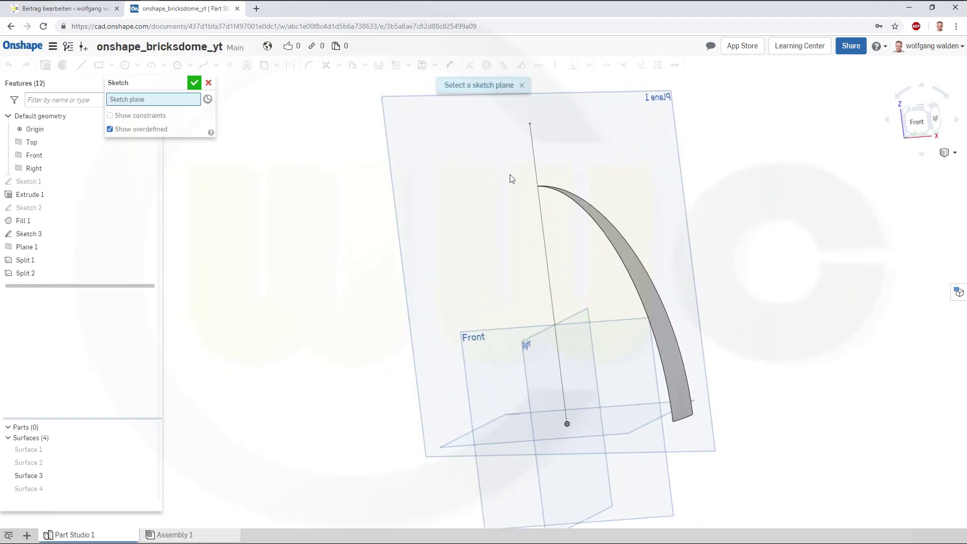
click(597, 323)
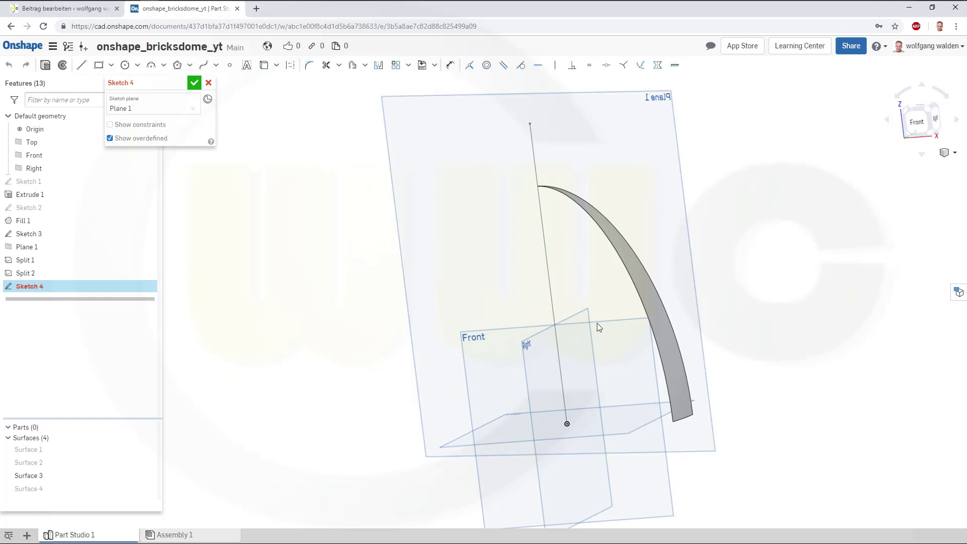
click(208, 83)
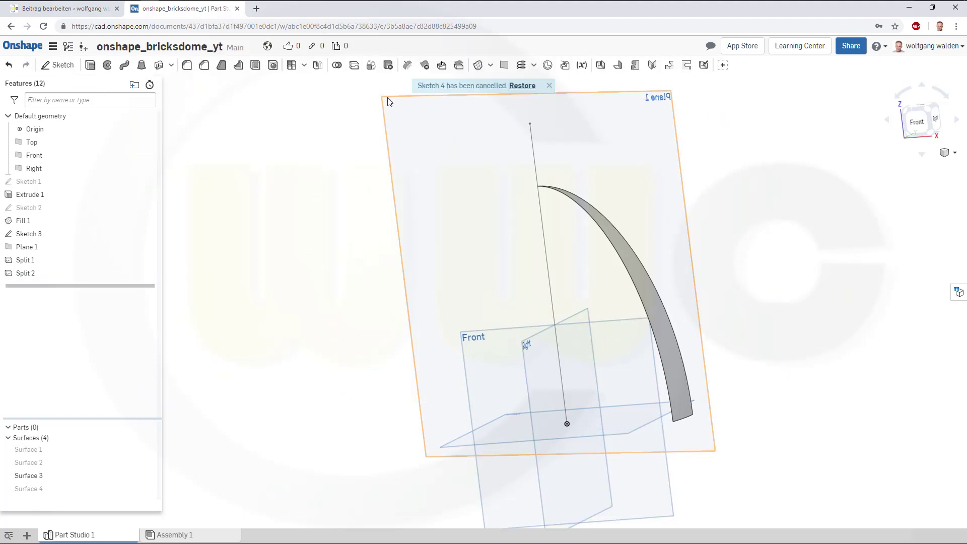
right_click(389, 102)
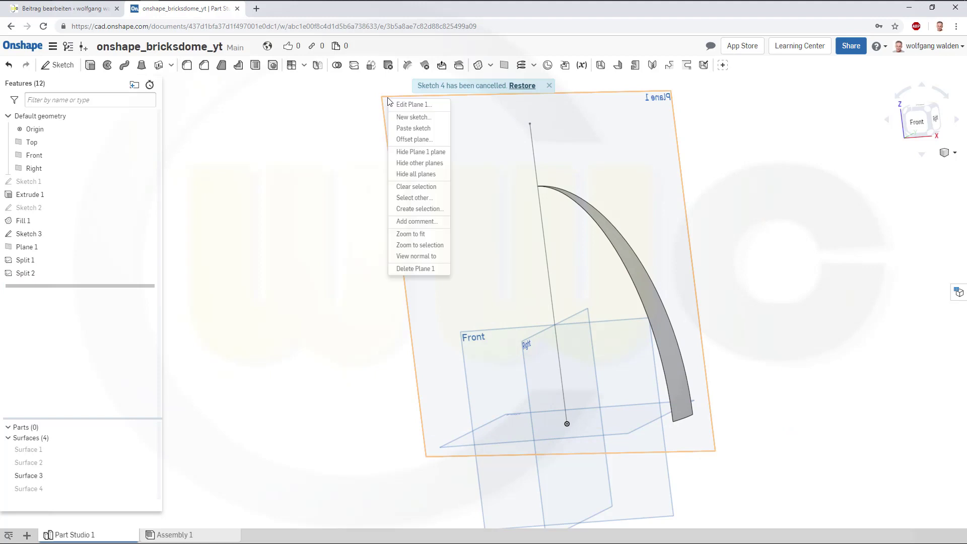
- Hide Plane 1 and start Sketch 4 on the Front plane, viewed normal to it
click(418, 153)
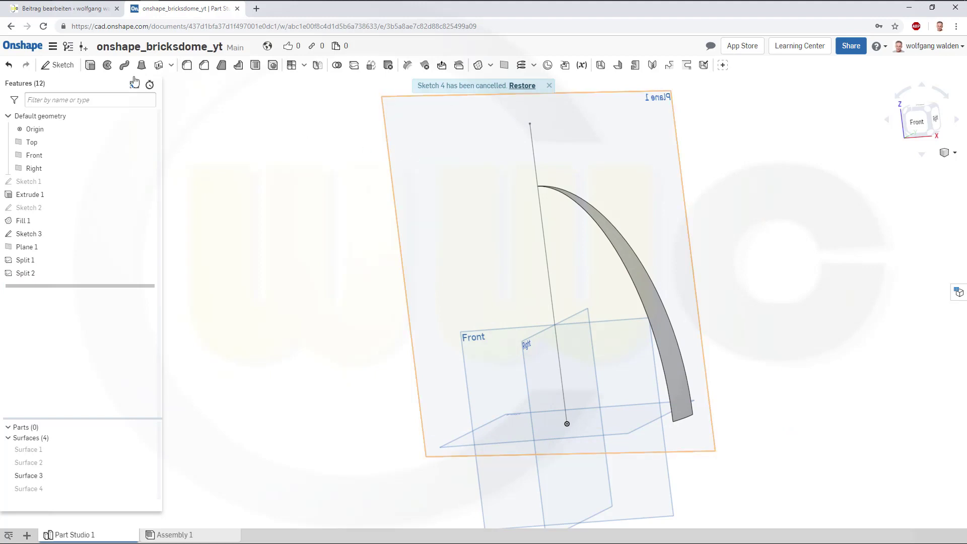
click(73, 66)
click(501, 332)
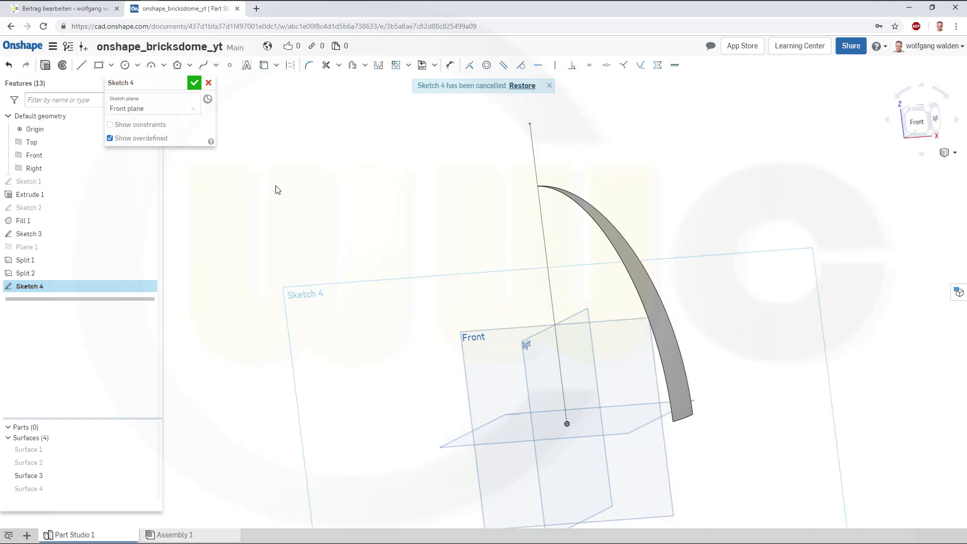
mouse_move(416, 214)
right_down()
mouse_move(434, 214)
mouse_move(406, 201)
mouse_move(423, 223)
right_up()
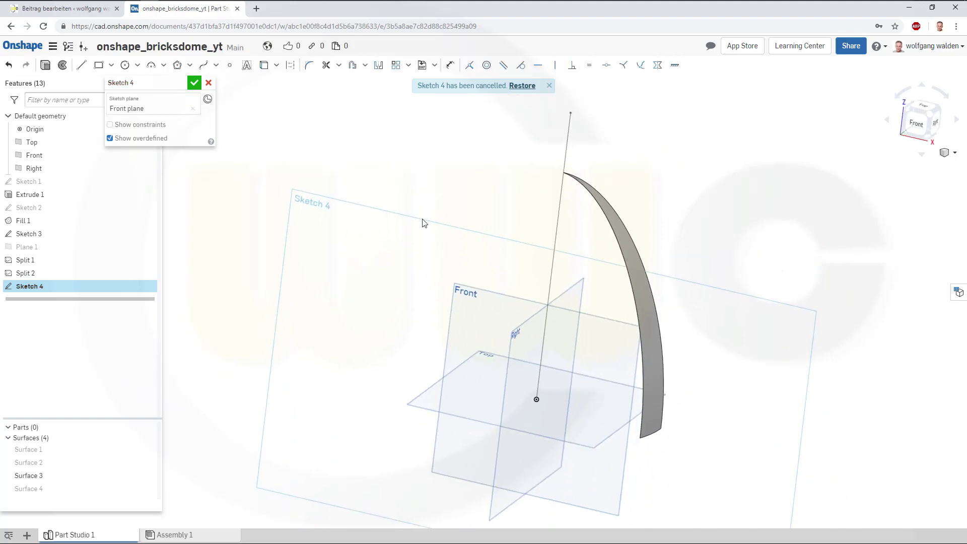
click(917, 124)
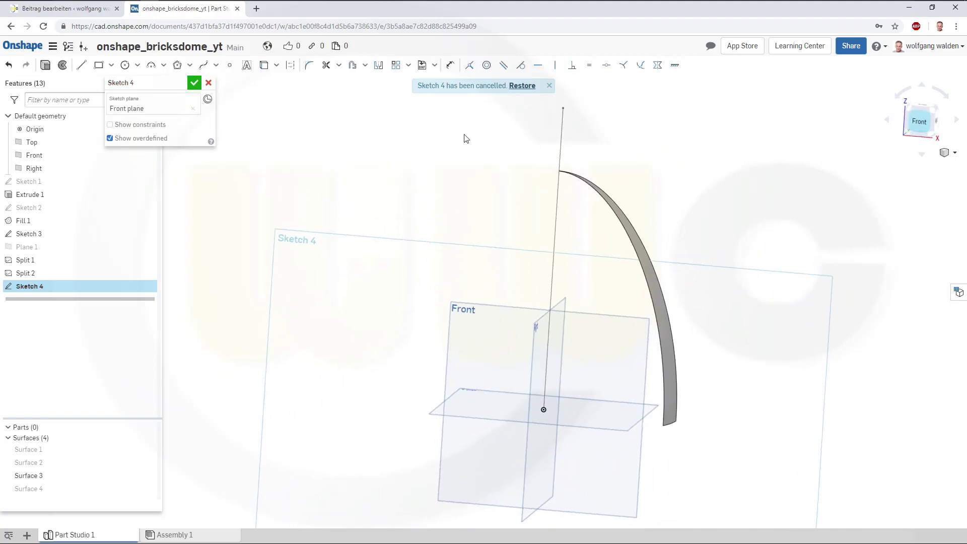
- Convert the slice's arc edge into Sketch 4 and add a point at its lower end
click(264, 65)
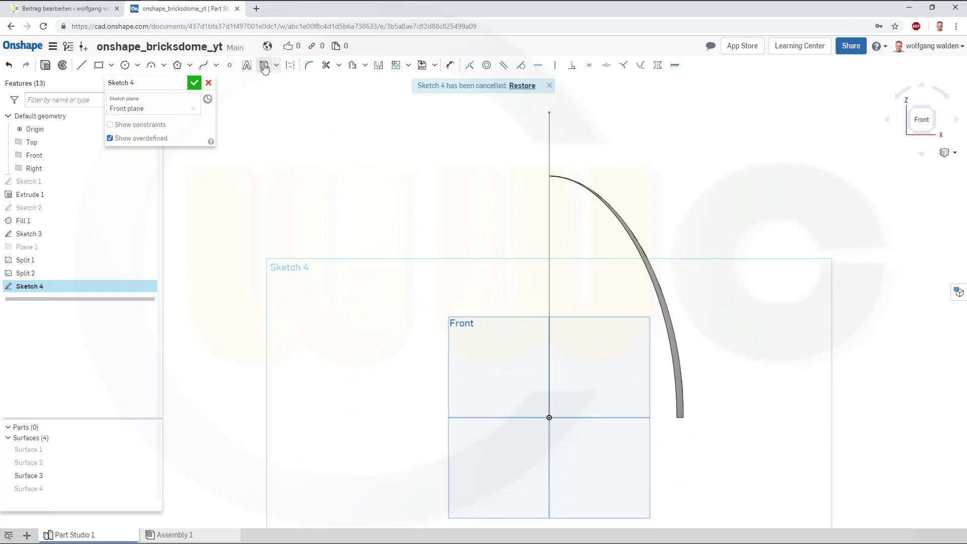
click(673, 327)
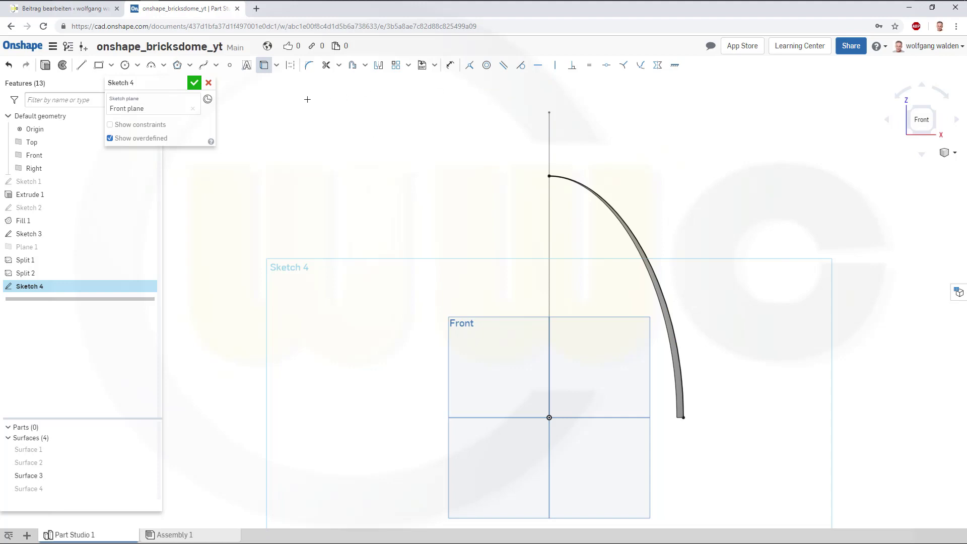
click(229, 65)
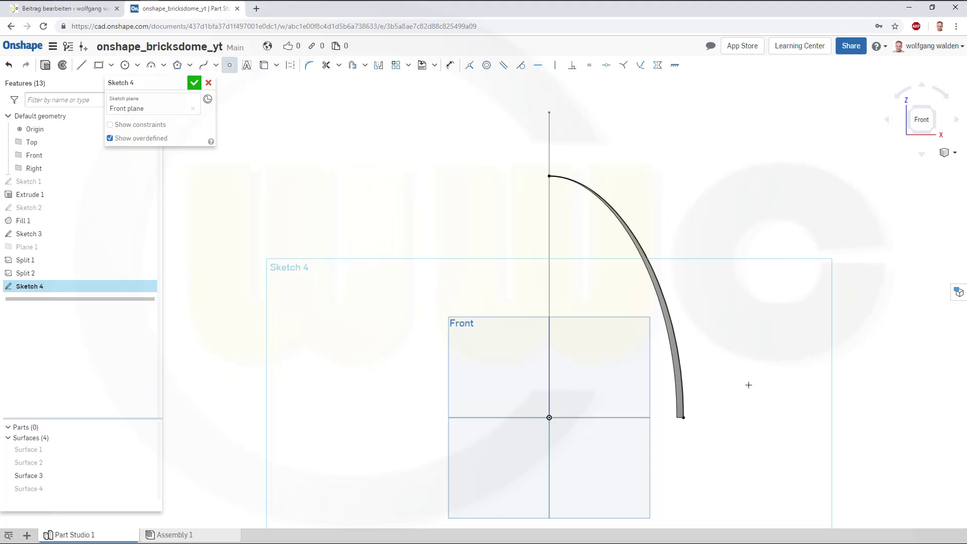
click(685, 417)
- Finish Sketch 4, return to the isometric view, and hide Surface 3
click(194, 82)
key(i)
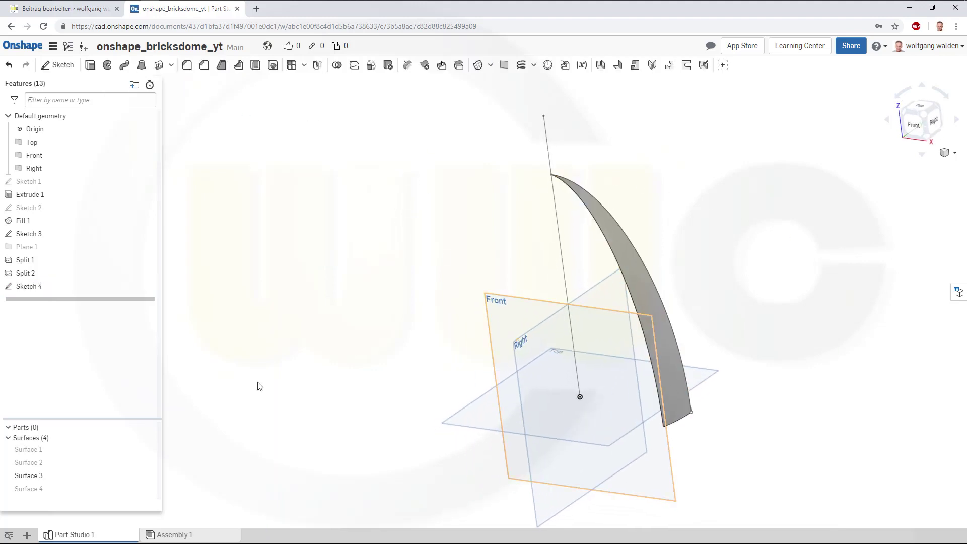
click(149, 476)
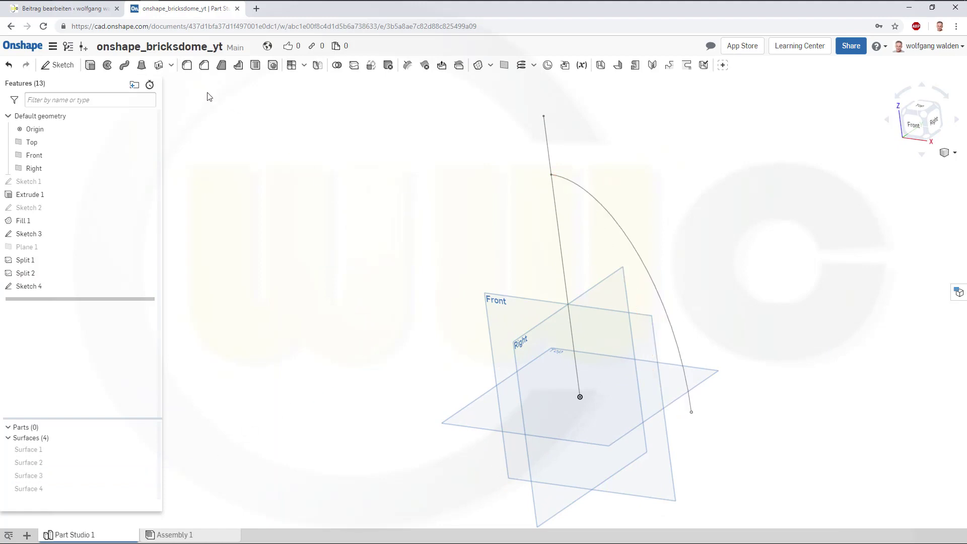
click(504, 65)
- Create Plane 2 as a Curve point plane at the lower endpoint of the Sketch 4 arc
click(197, 115)
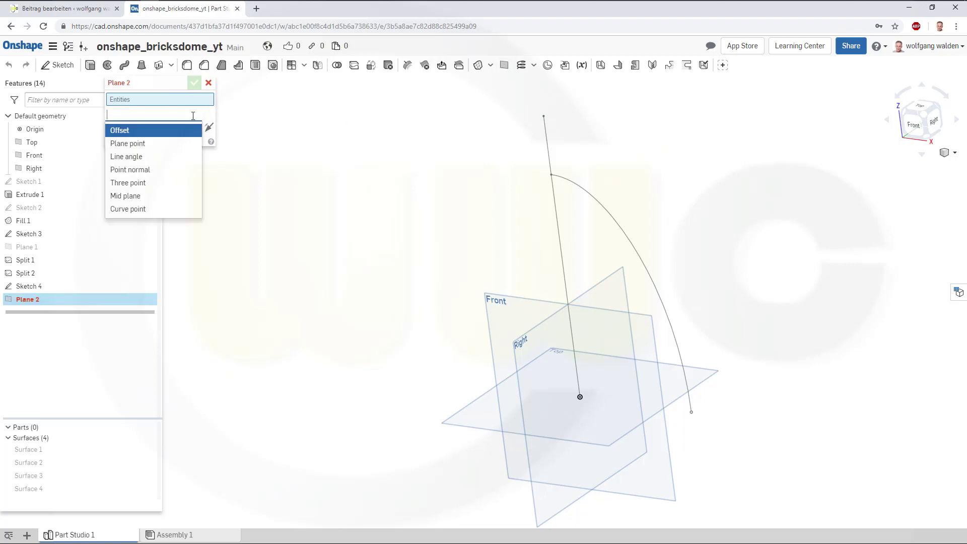
click(128, 209)
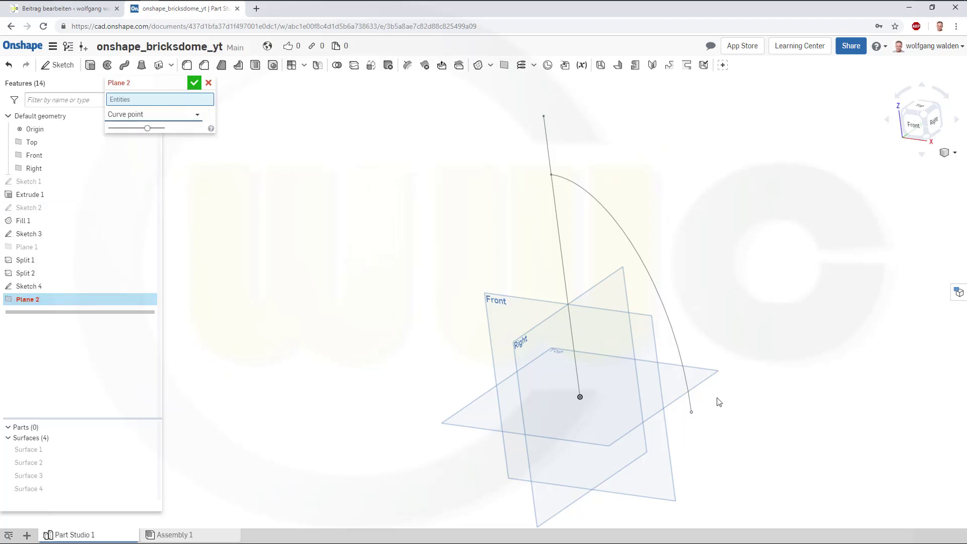
click(692, 413)
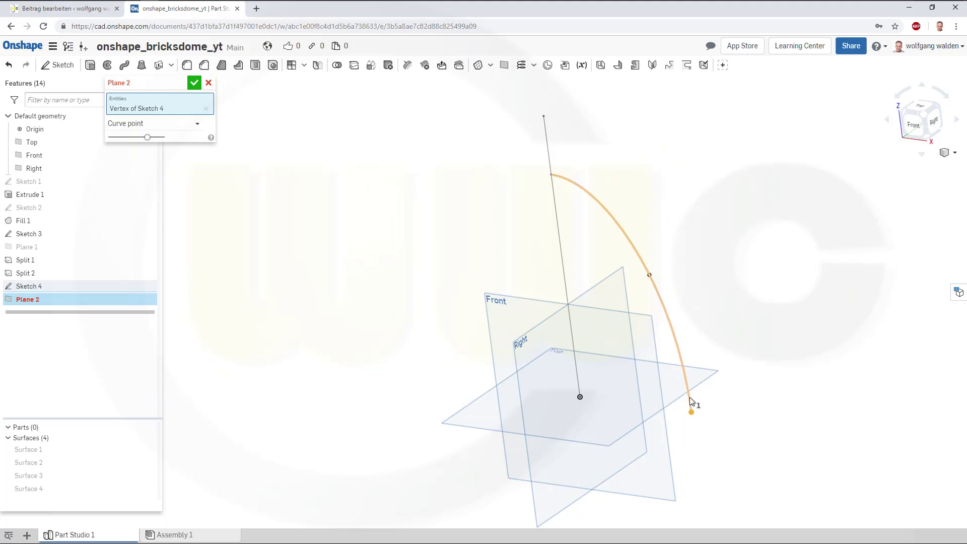
click(689, 397)
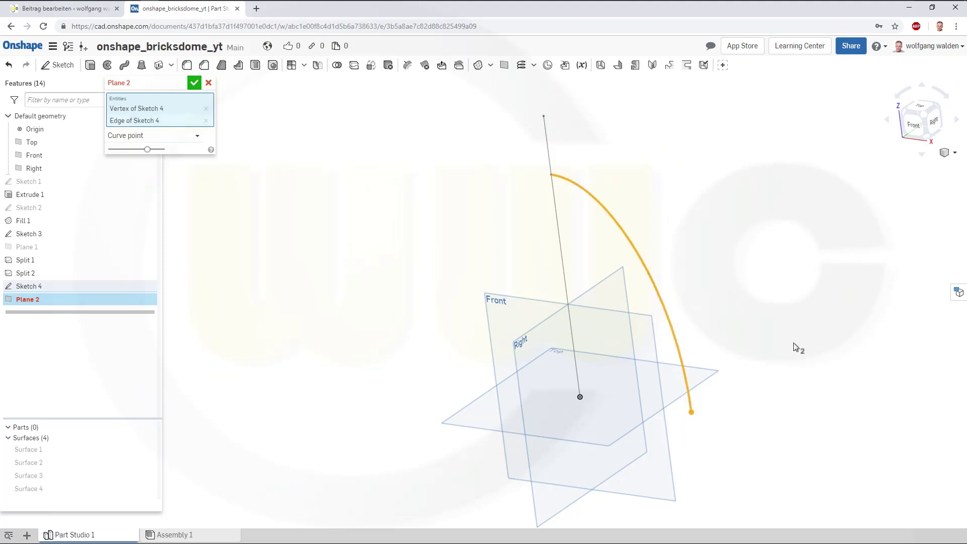
click(194, 82)
right_drag(776, 382, 739, 355)
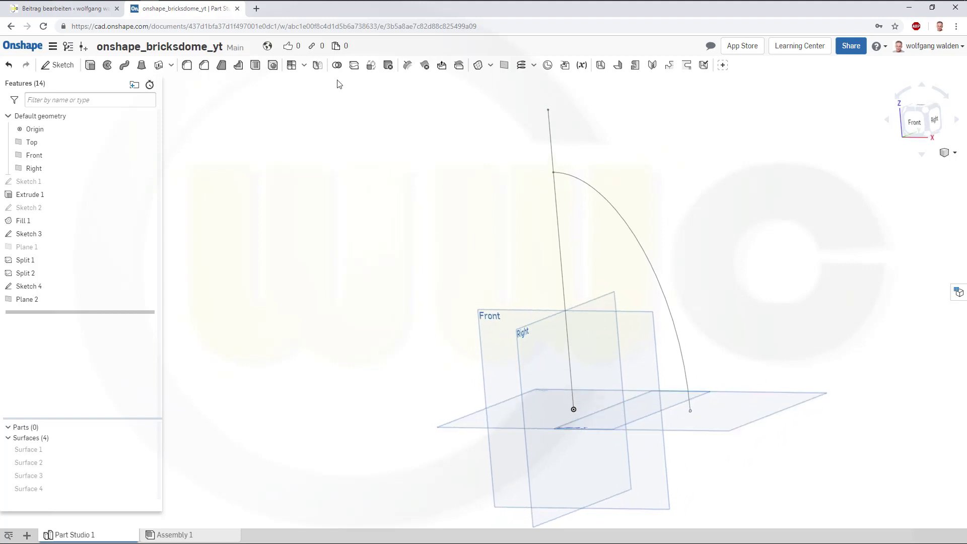
- Set up a feature Curve pattern of Plane 2 along the Sketch 4 arc
click(304, 65)
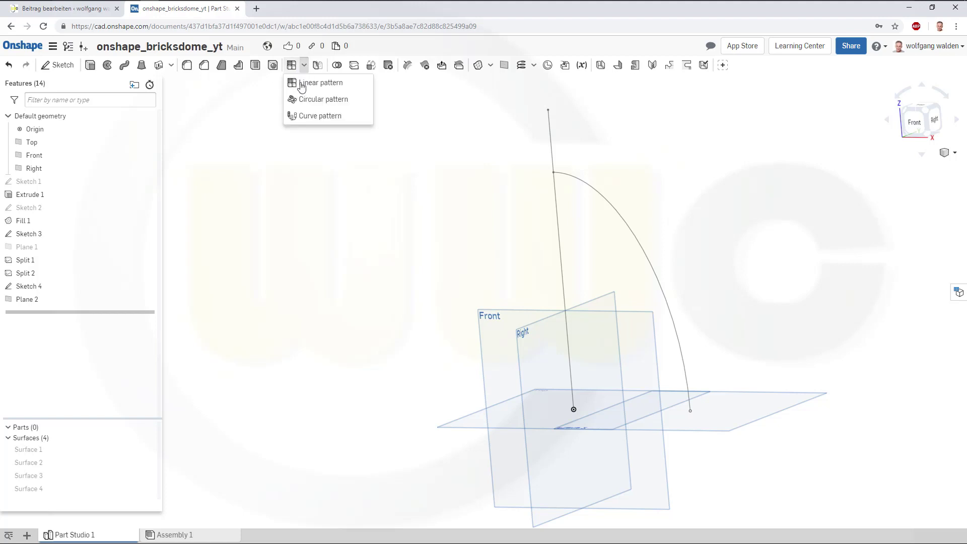
click(300, 116)
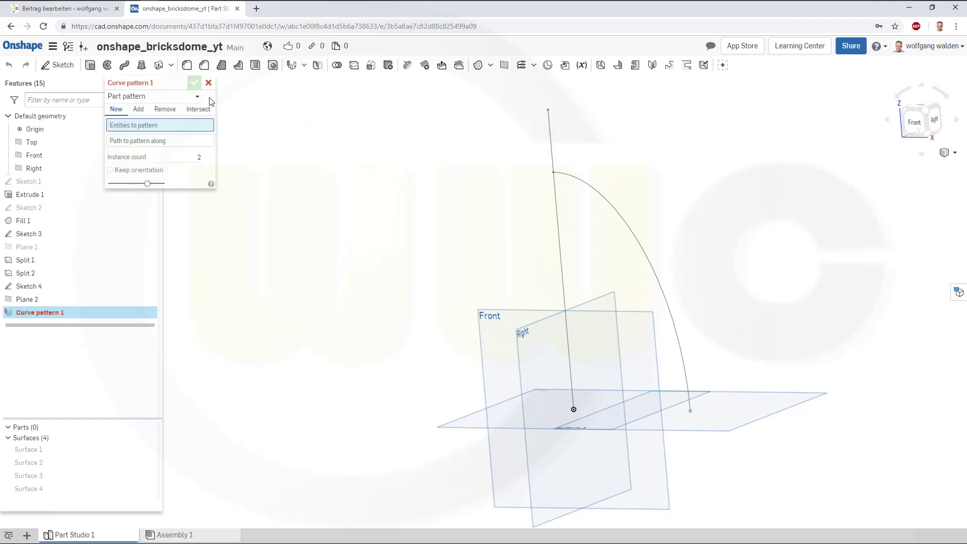
click(199, 96)
click(145, 124)
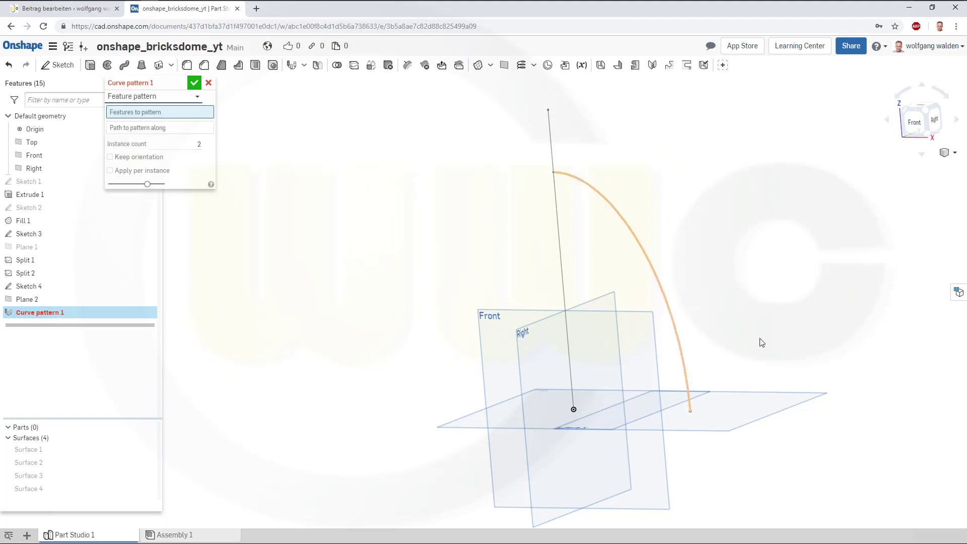
click(756, 422)
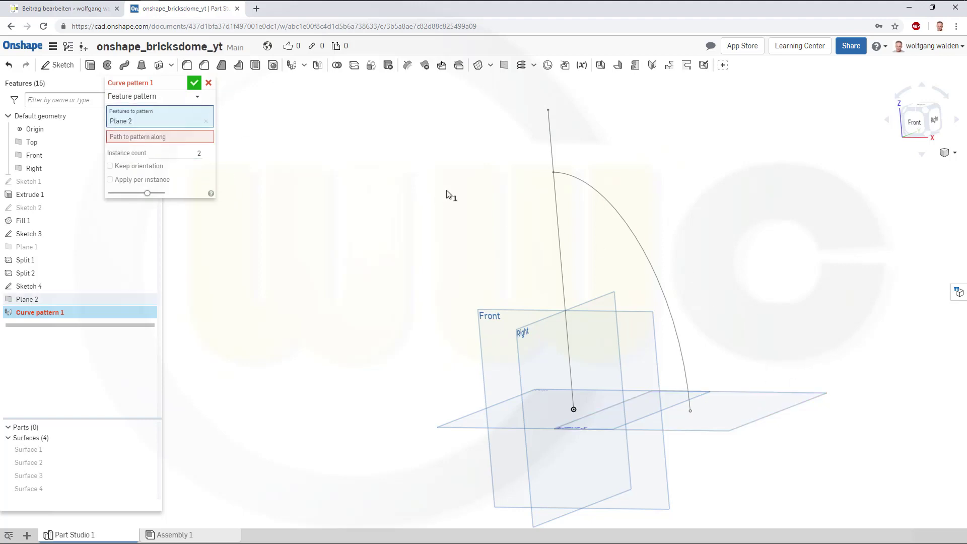
click(165, 139)
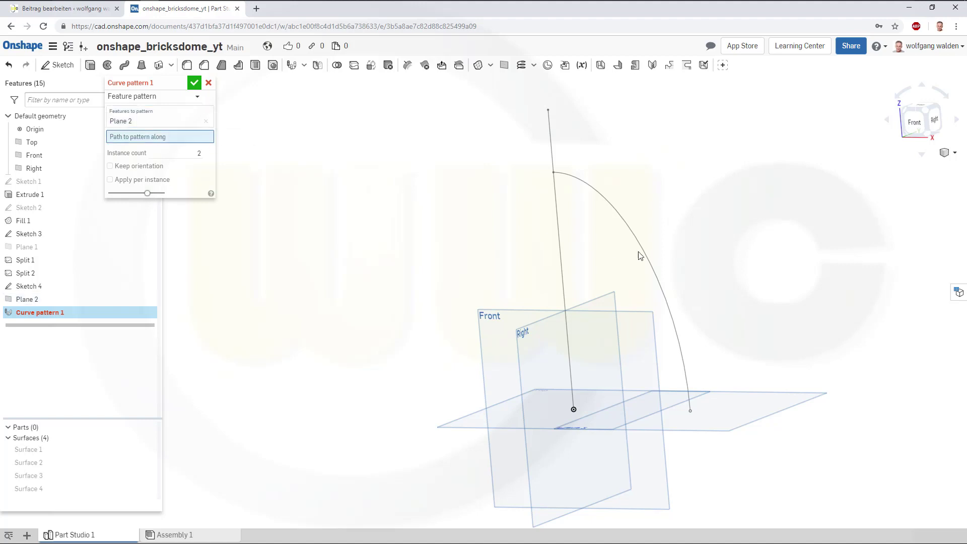
click(651, 260)
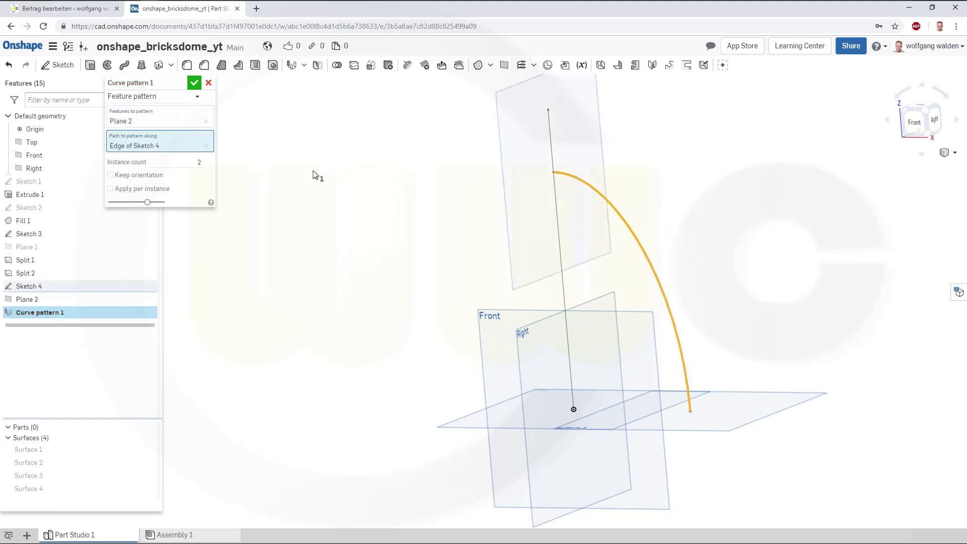
- Set the instance count to 6 and accept Curve pattern 1
click(196, 162)
key(Tab)
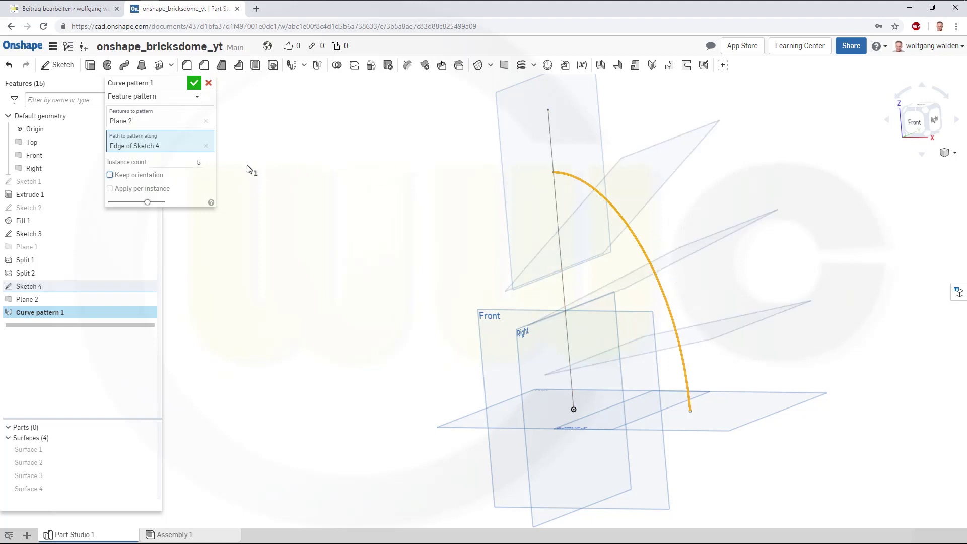
key(shift+Tab)
text(6)
key(Tab)
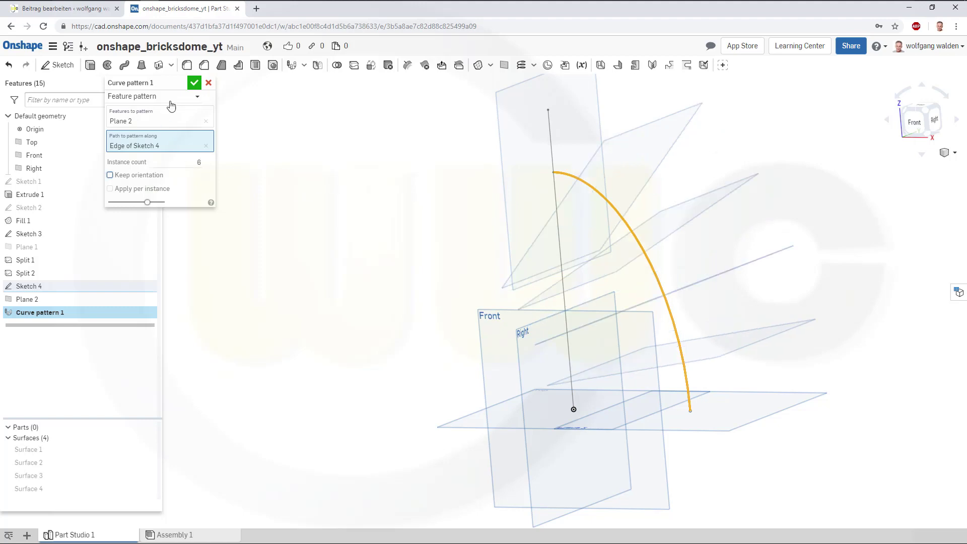
click(194, 83)
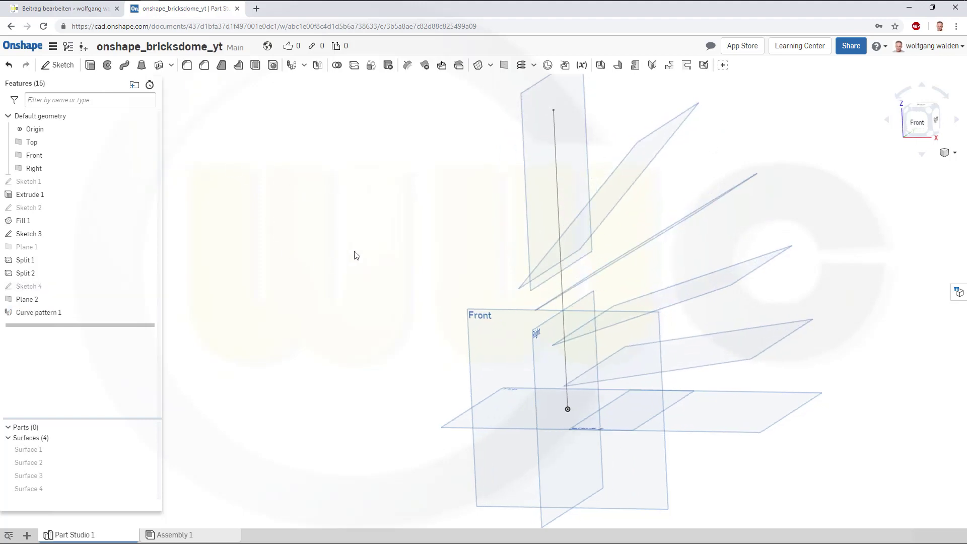
mouse_move(360, 255)
right_down()
mouse_move(363, 244)
mouse_move(343, 261)
mouse_move(341, 250)
right_up()
scroll(371, 210, up, 2)
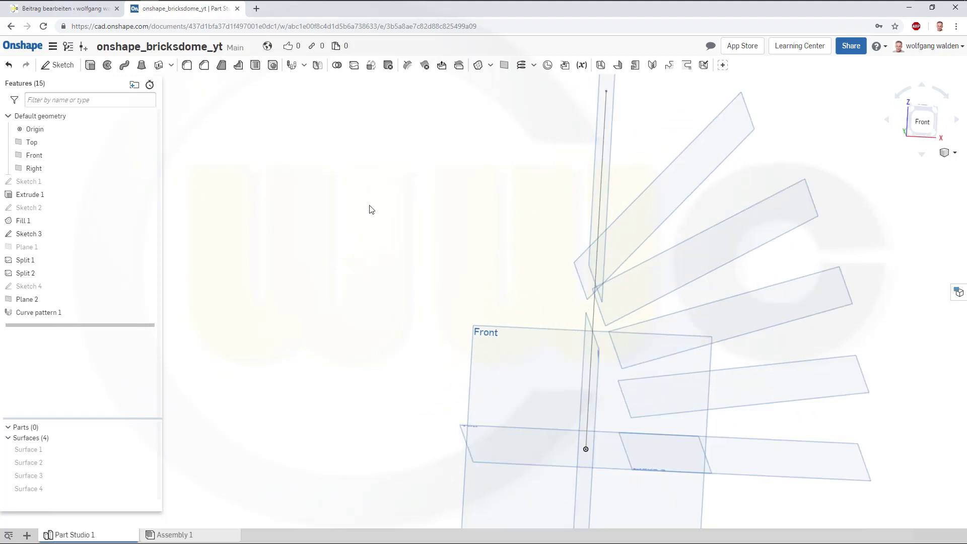
scroll(371, 209, down, 3)
right_drag(385, 210, 370, 206)
- Start Sketch 5 on the Front plane, viewed normal to it
click(58, 65)
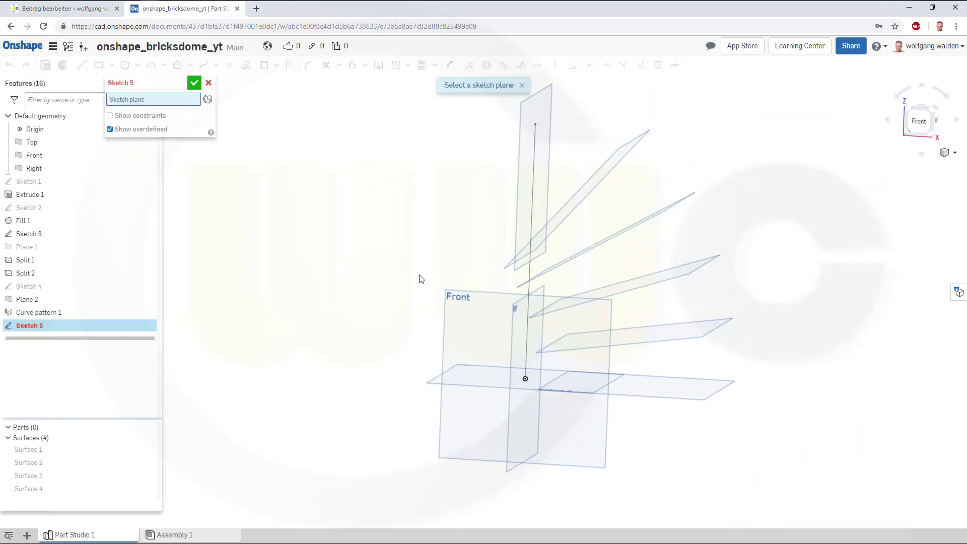
click(469, 291)
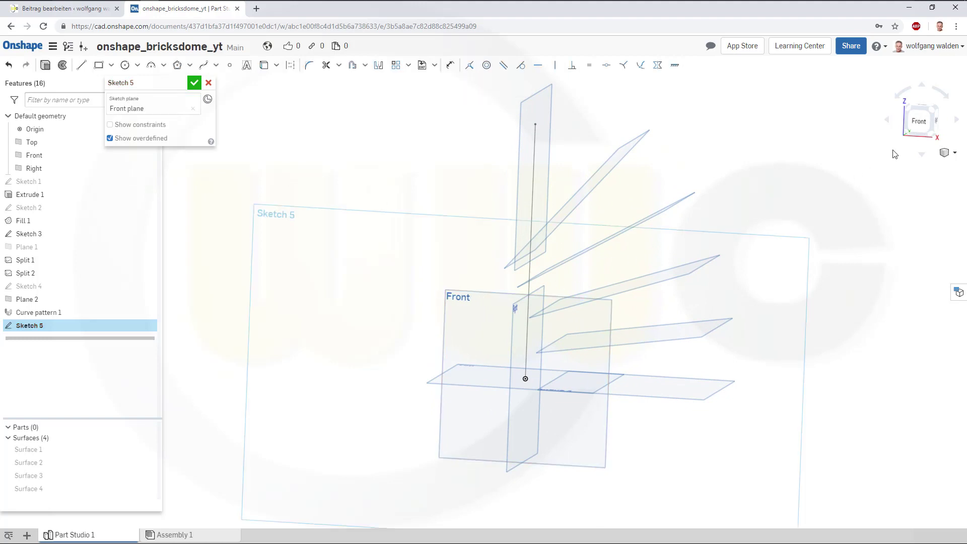
click(922, 125)
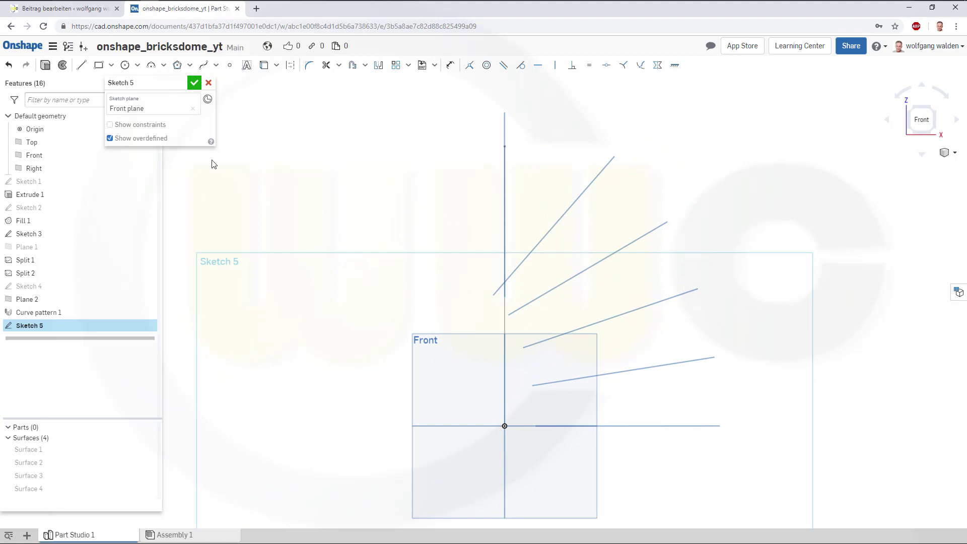
click(266, 67)
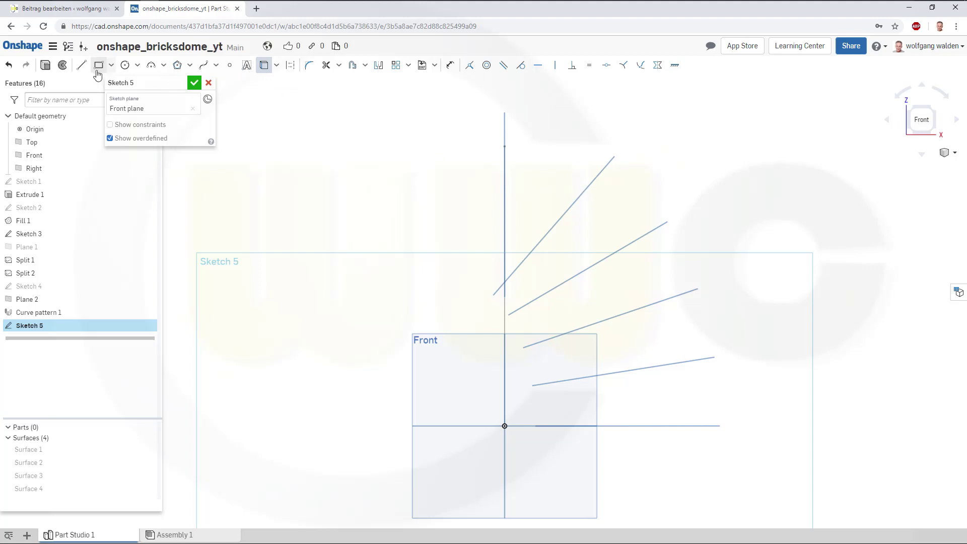
- Draw a line beside the top pattern plane and delete its 181.397 dimension
click(81, 65)
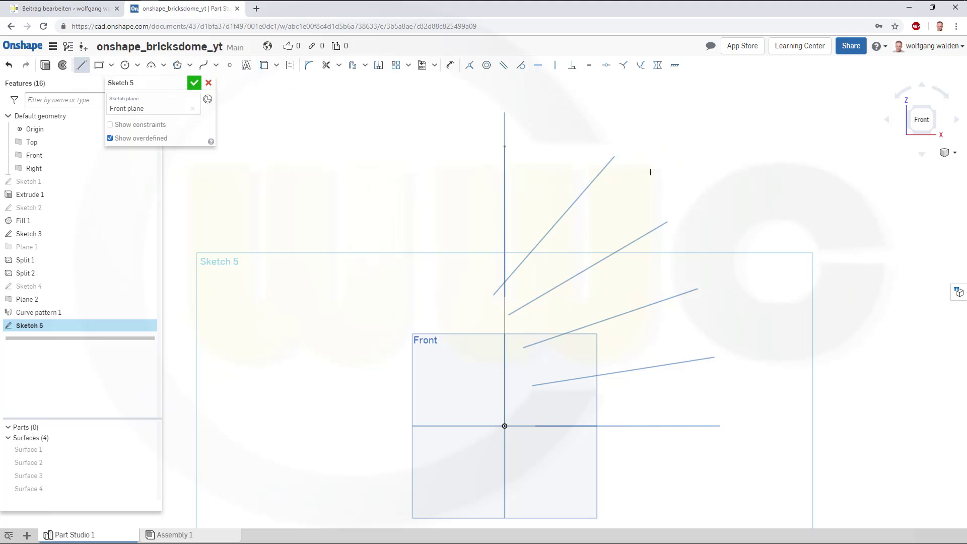
mouse_move(650, 172)
mouse_down()
mouse_move(509, 272)
mouse_move(483, 325)
mouse_move(569, 275)
mouse_move(662, 263)
mouse_move(718, 207)
mouse_up()
right_click(734, 169)
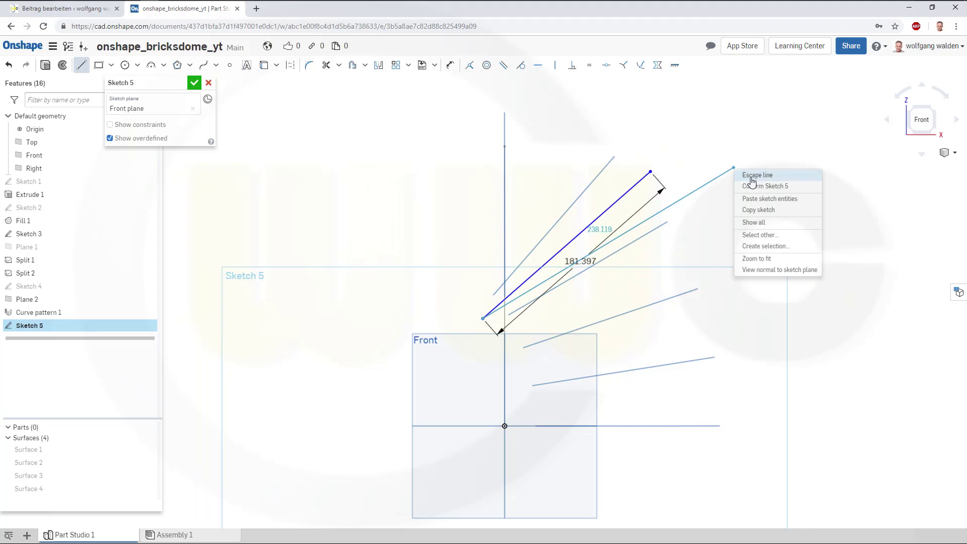
click(752, 179)
click(579, 258)
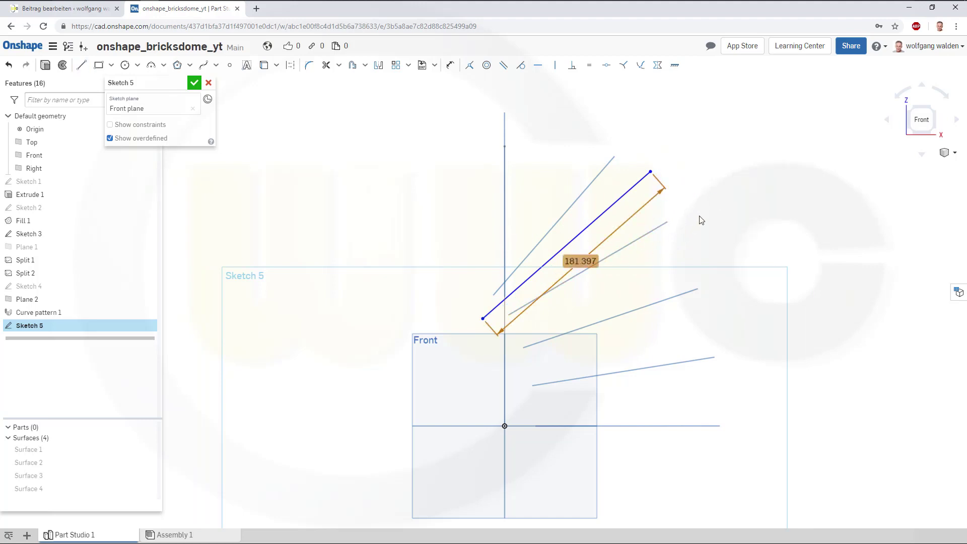
key(Delete)
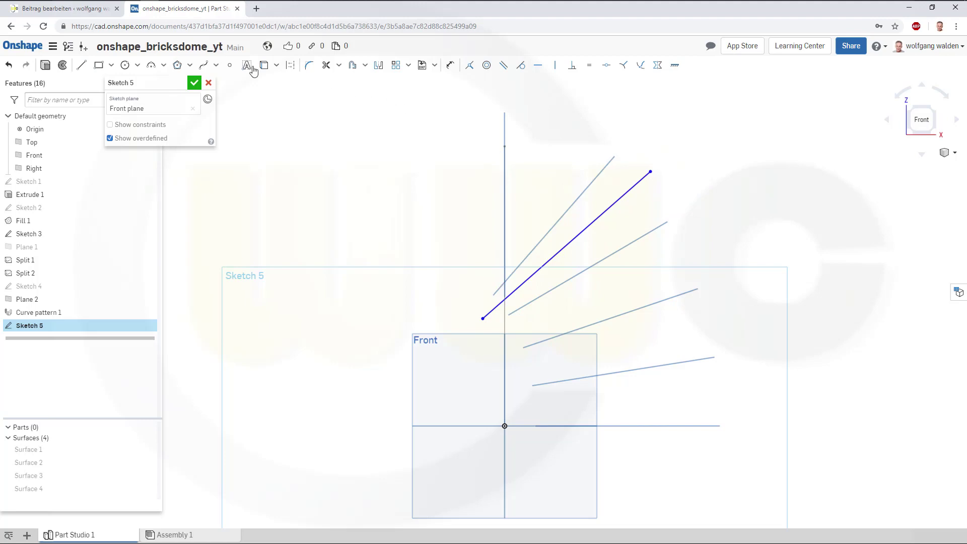
- Draw the second, third and fourth lines beside the lower pattern planes
click(81, 65)
drag(688, 230, 491, 338)
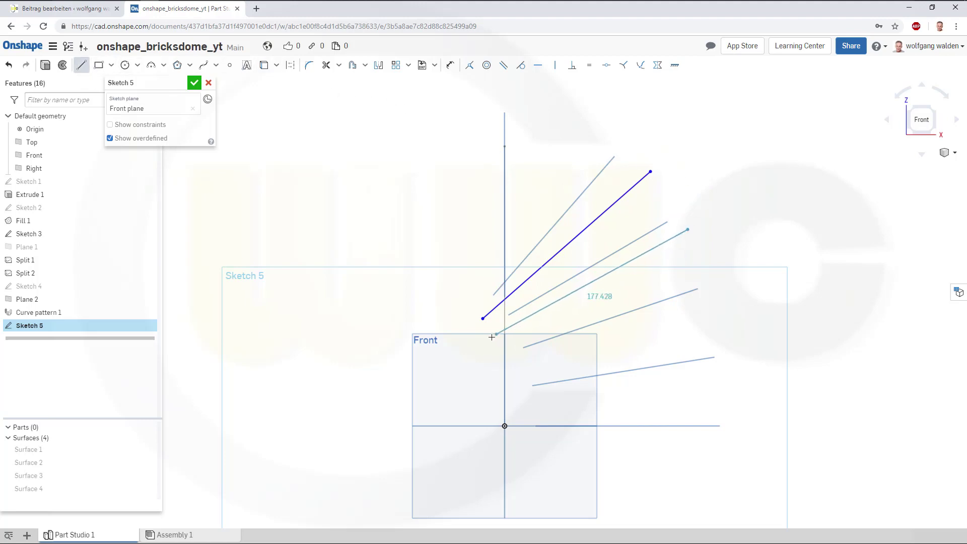
click(83, 67)
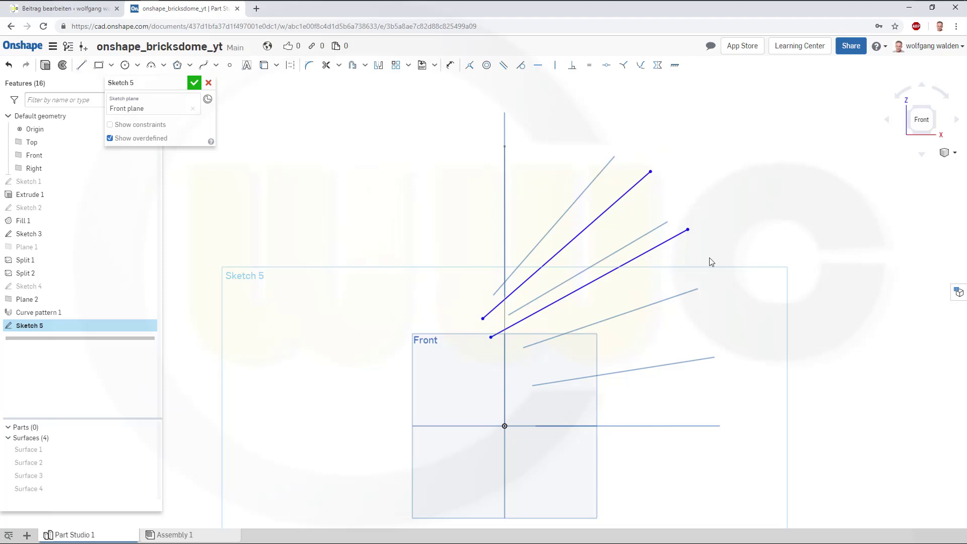
click(81, 65)
mouse_move(722, 296)
mouse_down()
mouse_move(506, 348)
mouse_move(519, 372)
mouse_move(502, 356)
mouse_move(505, 366)
mouse_up()
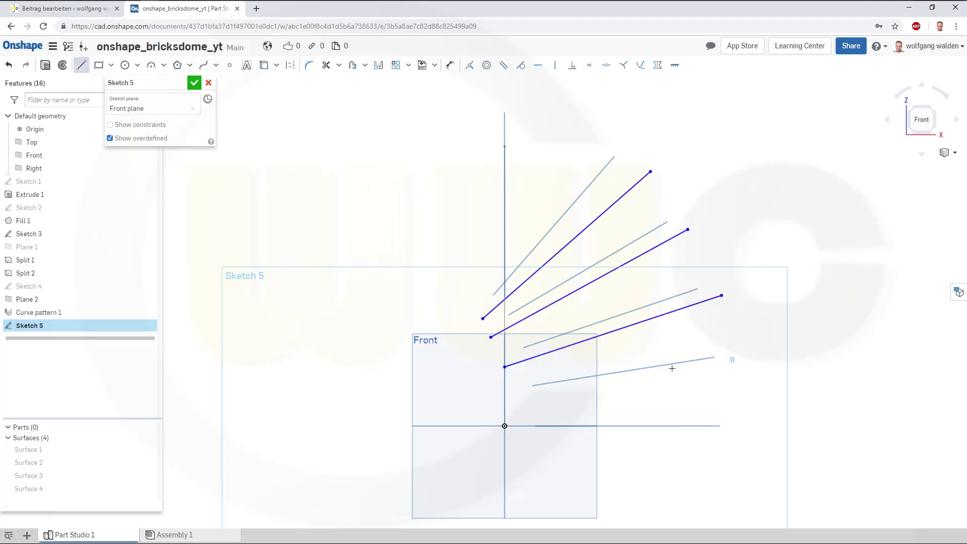
drag(647, 372, 532, 396)
key(Escape)
mouse_move(668, 380)
mouse_down()
mouse_move(583, 400)
mouse_move(544, 396)
mouse_up()
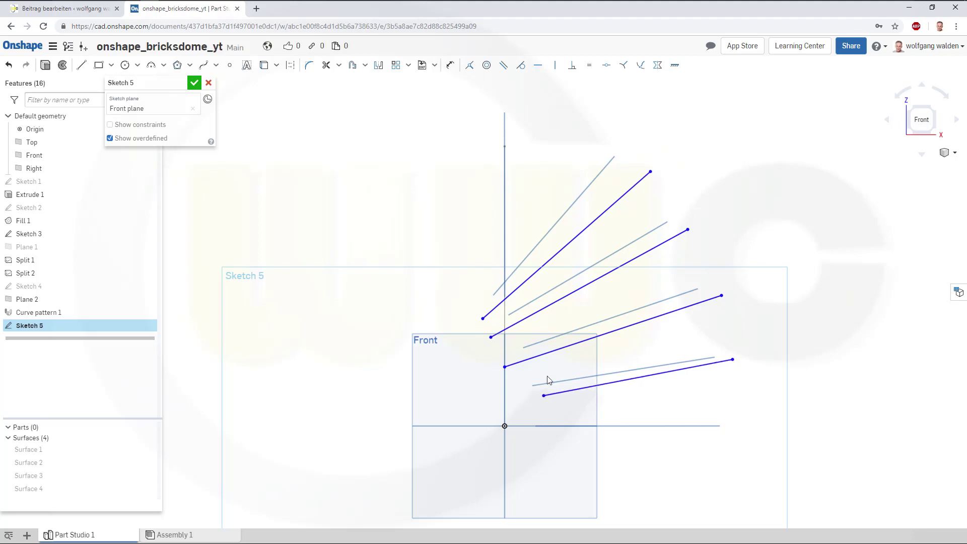
- Make the four sketch lines coincident with their pattern plane edges
click(469, 65)
click(611, 206)
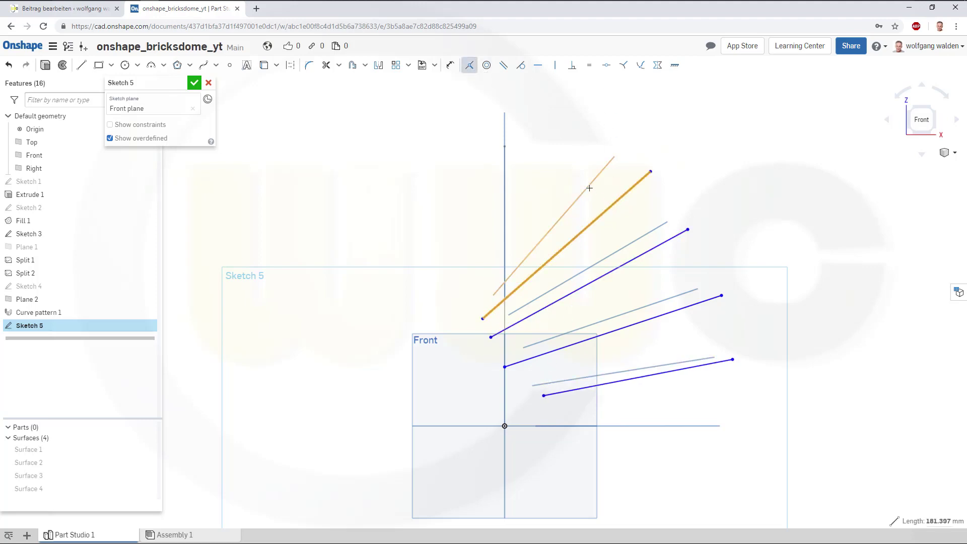
click(590, 187)
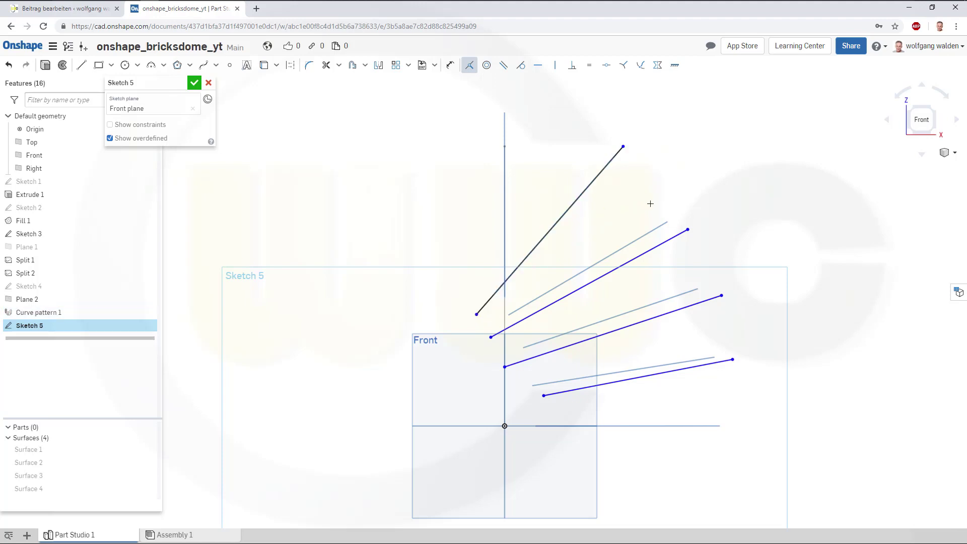
click(658, 241)
click(642, 236)
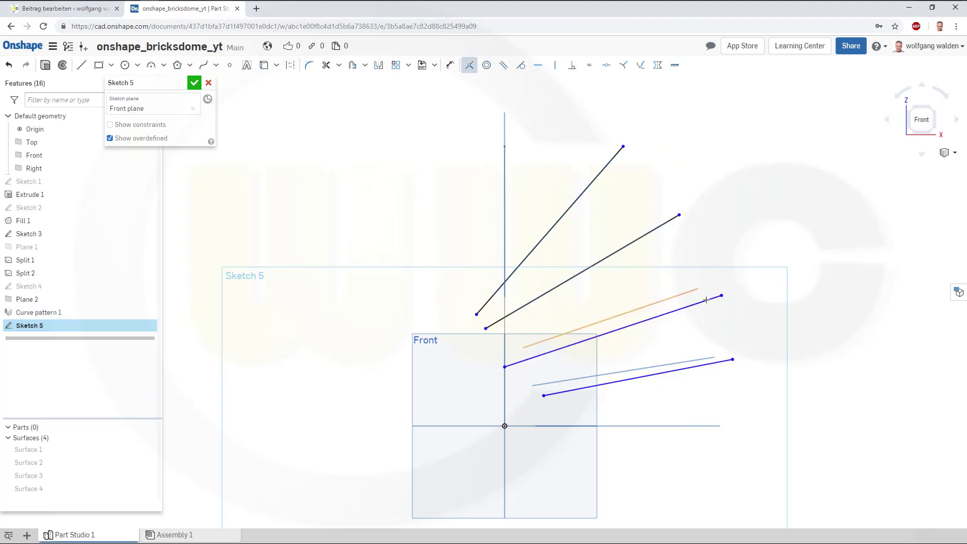
click(675, 297)
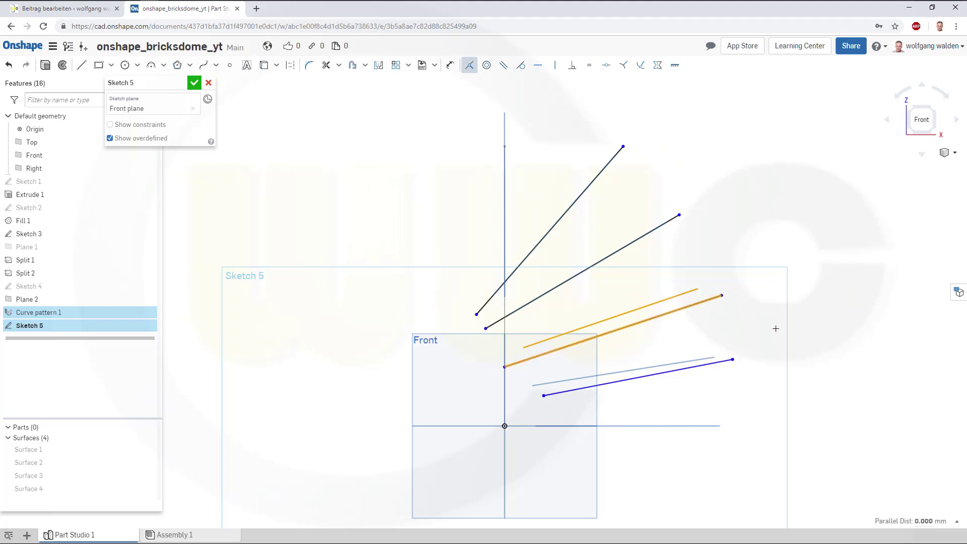
click(691, 307)
click(721, 361)
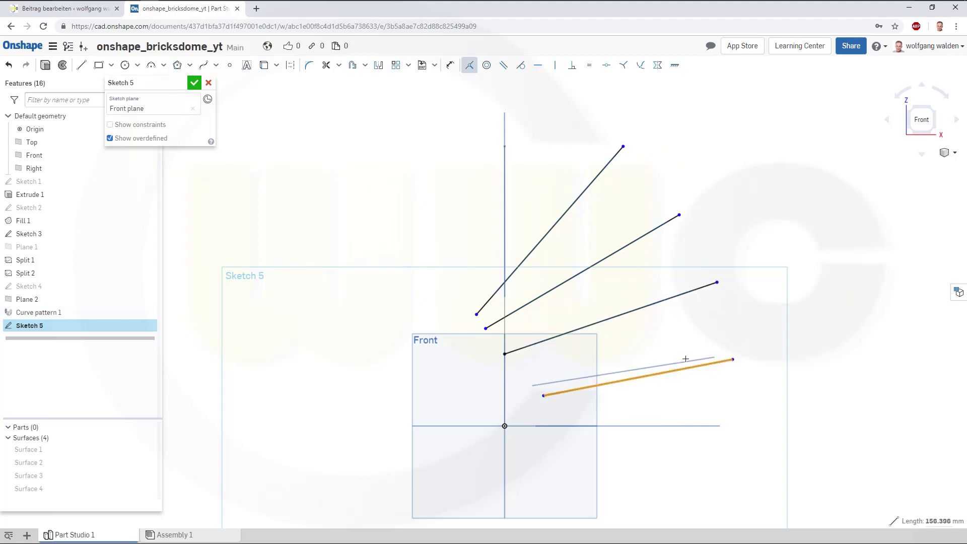
click(684, 361)
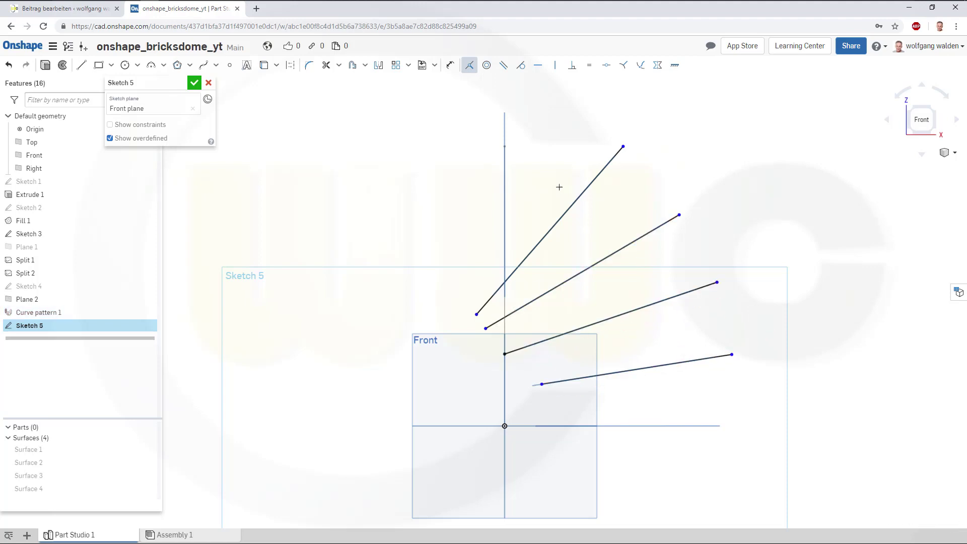
key(Escape)
- Draw a vertical line up from the origin and extend the bottom line past it
click(81, 66)
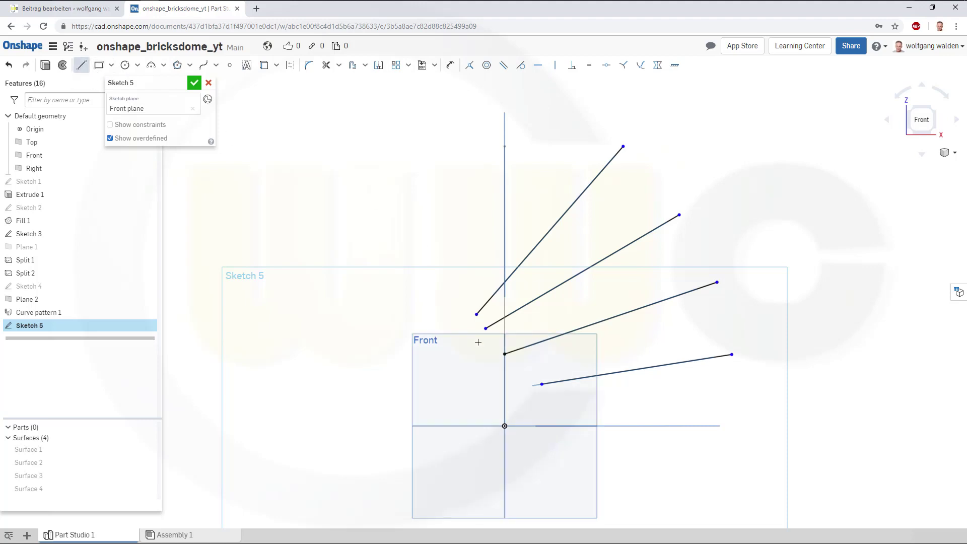
click(505, 426)
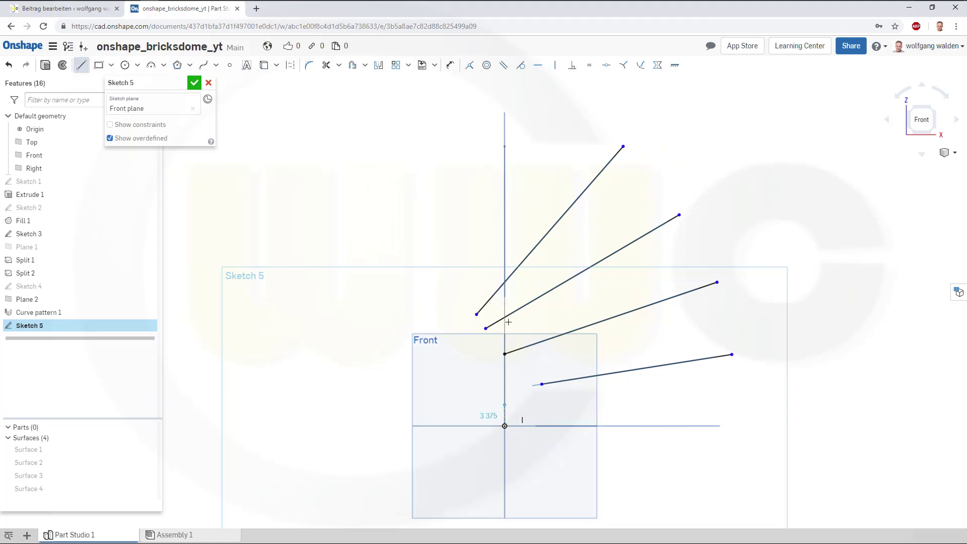
click(504, 160)
key(Escape)
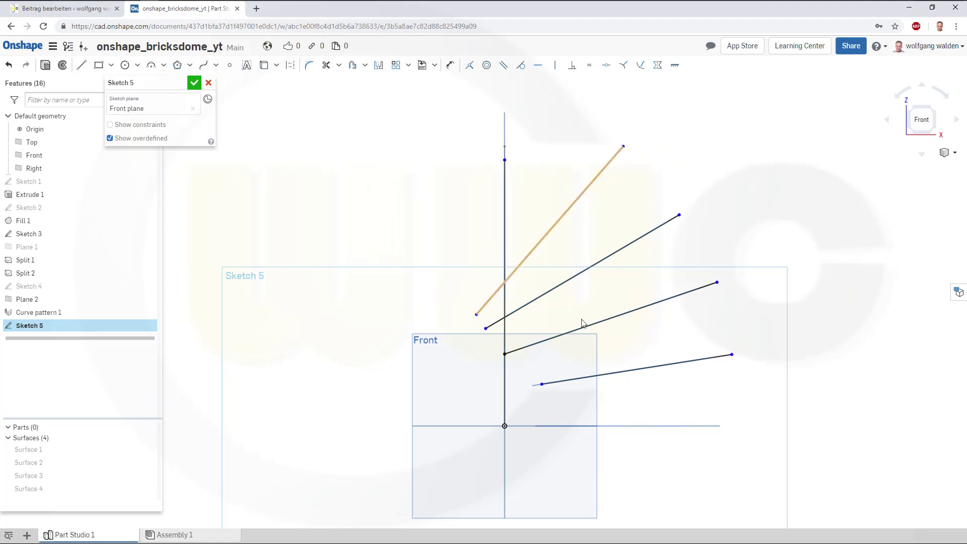
drag(542, 385, 473, 396)
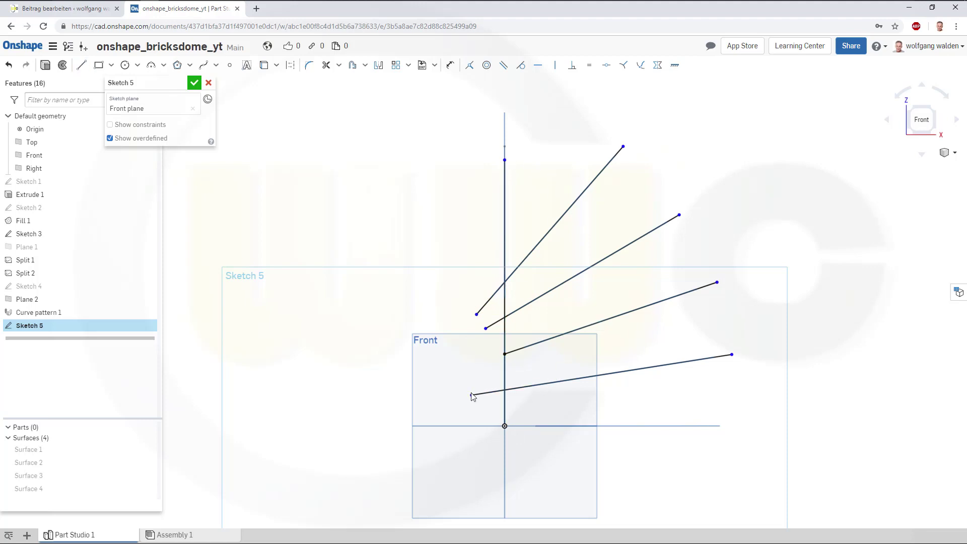
- Trim the line stubs left of the vertical line, then show Surface 3 again
click(509, 353)
mouse_move(506, 355)
mouse_down()
mouse_move(466, 371)
mouse_move(503, 354)
mouse_up()
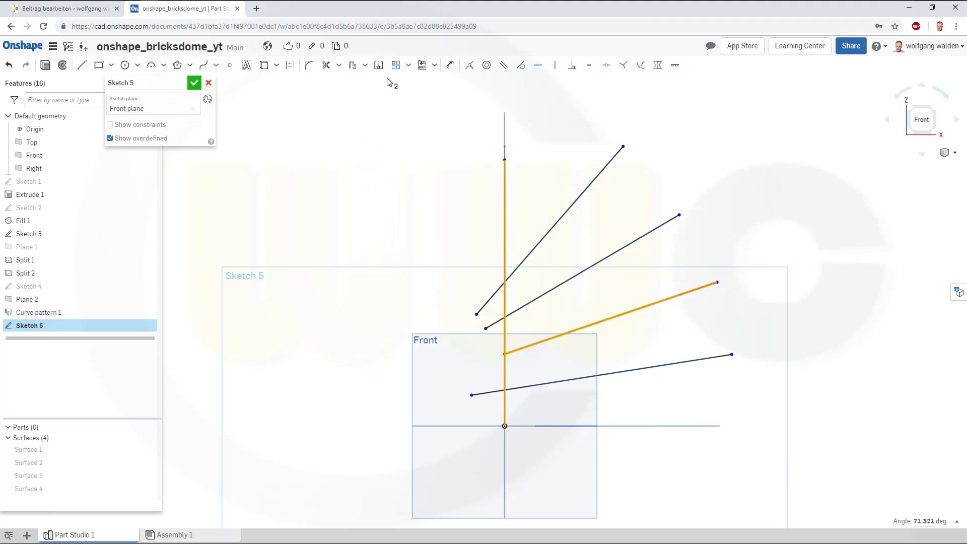
click(326, 65)
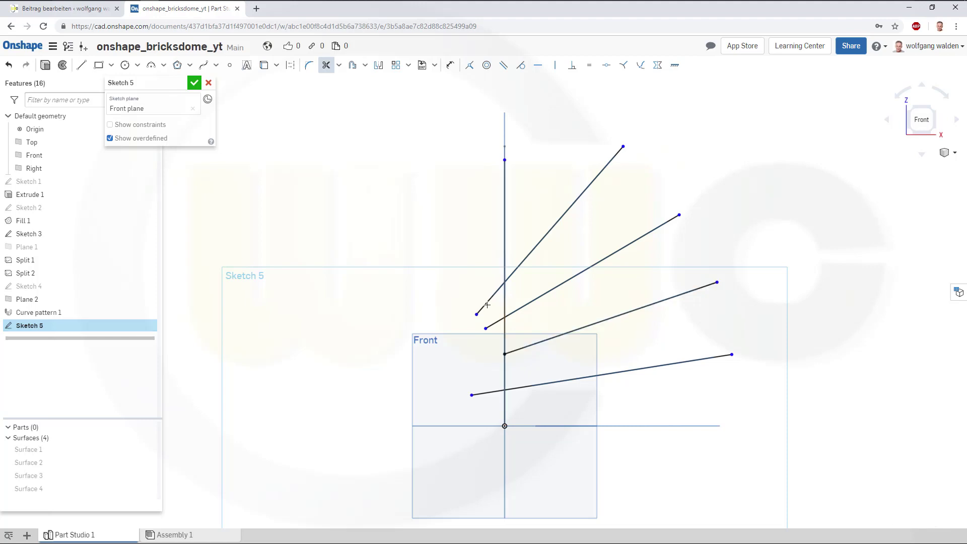
click(487, 304)
click(491, 323)
click(490, 393)
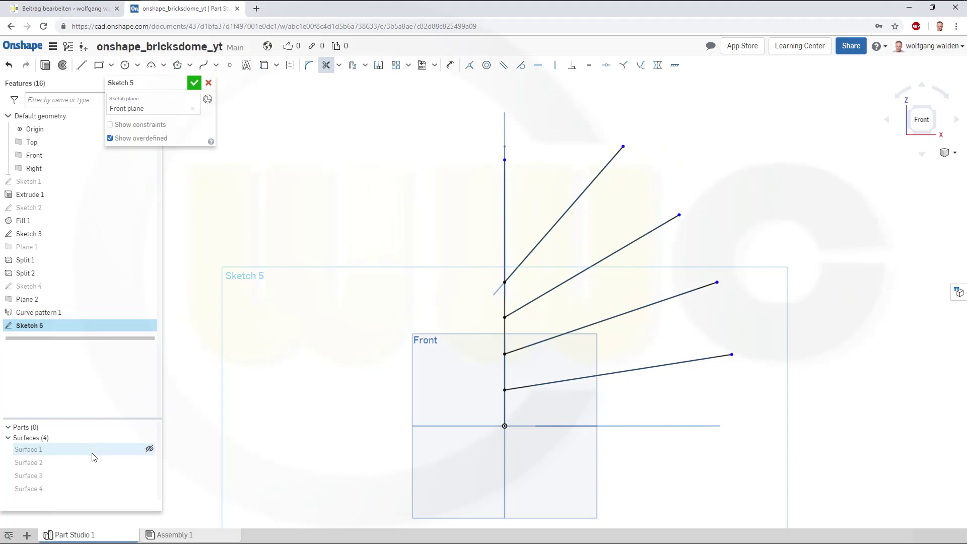
click(151, 479)
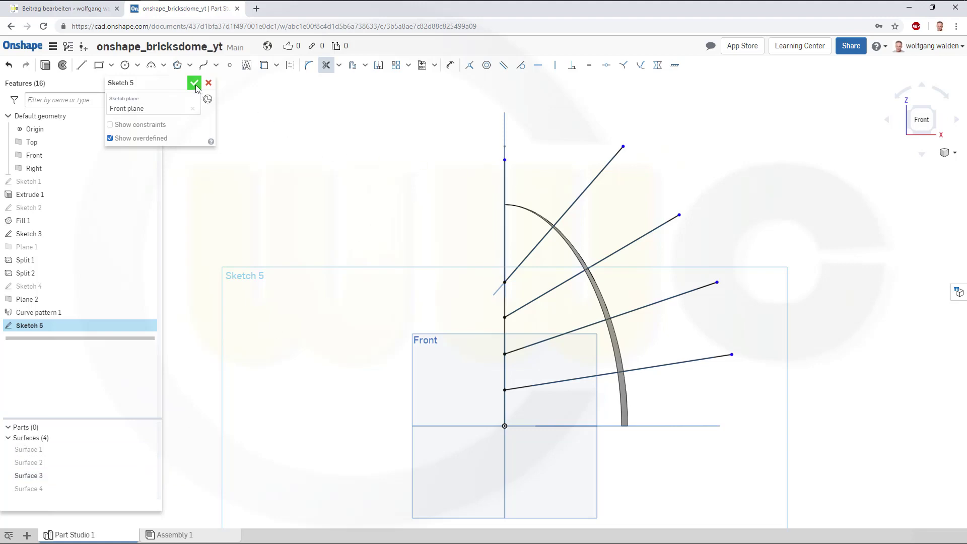
- Accept Sketch 5 and hide all planes
click(195, 85)
mouse_move(418, 190)
right_down()
mouse_move(411, 215)
mouse_move(391, 209)
mouse_move(402, 219)
right_up()
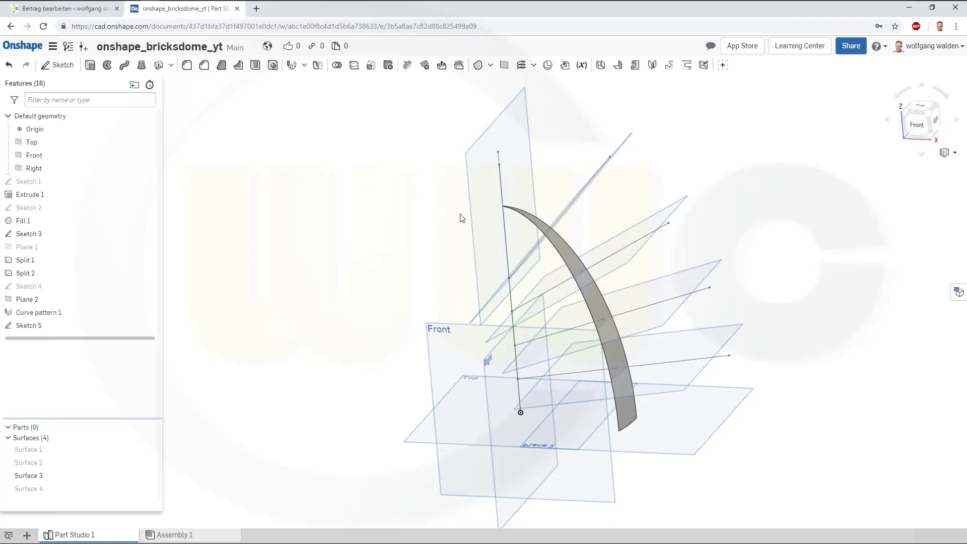
right_click(472, 225)
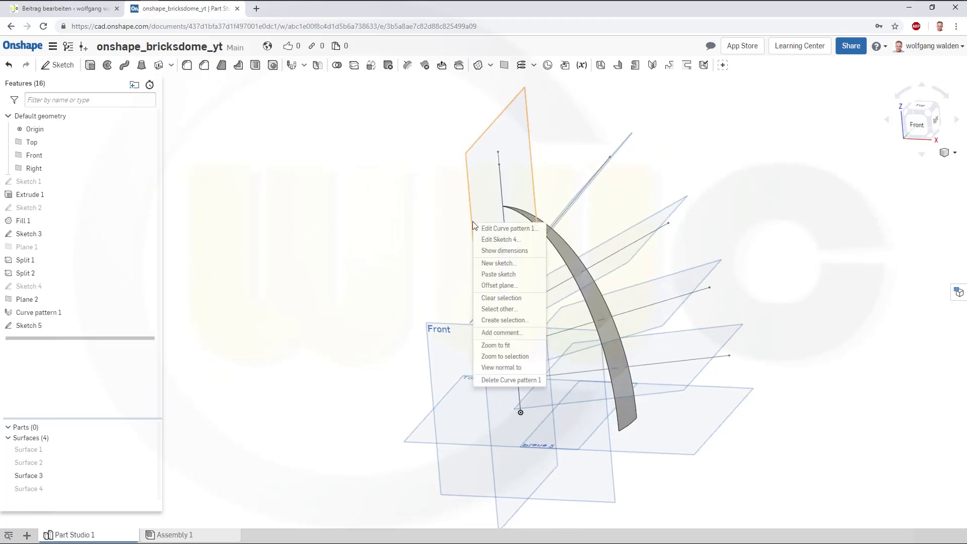
click(411, 245)
right_click(41, 305)
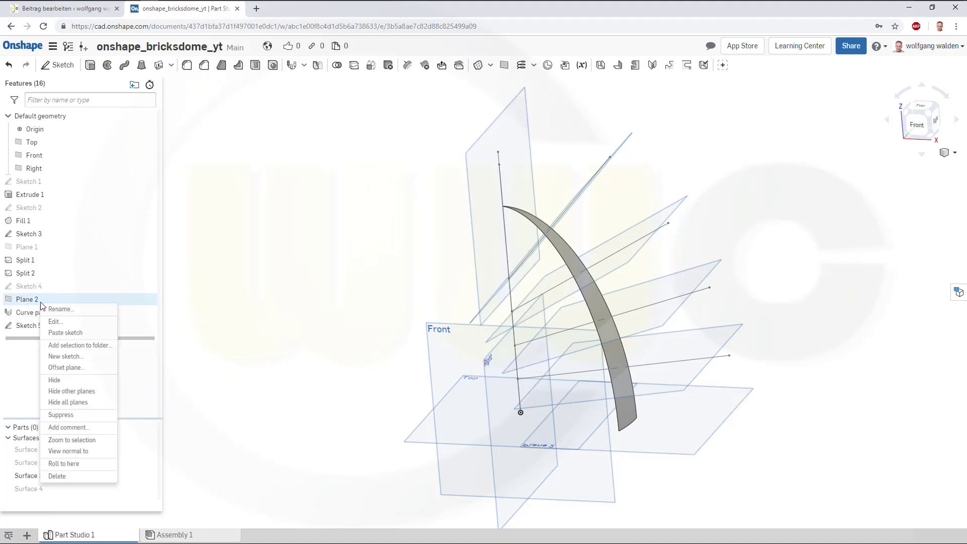
click(83, 402)
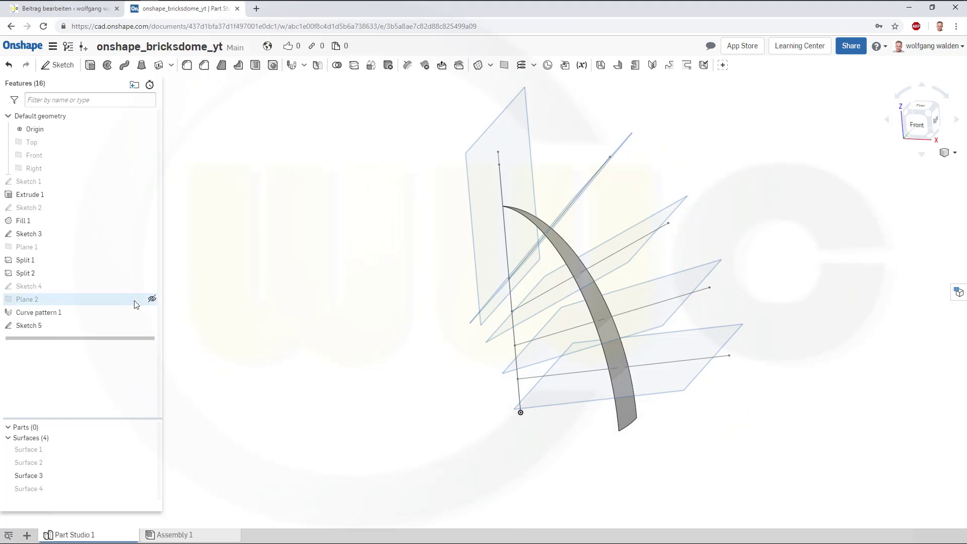
- Hide the Curve pattern 1 planes
right_click(474, 242)
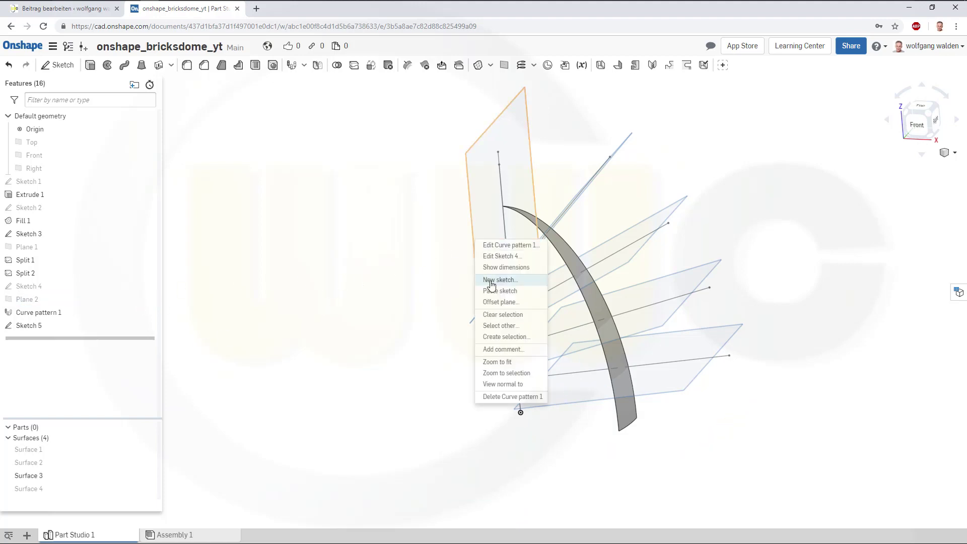
key(Escape)
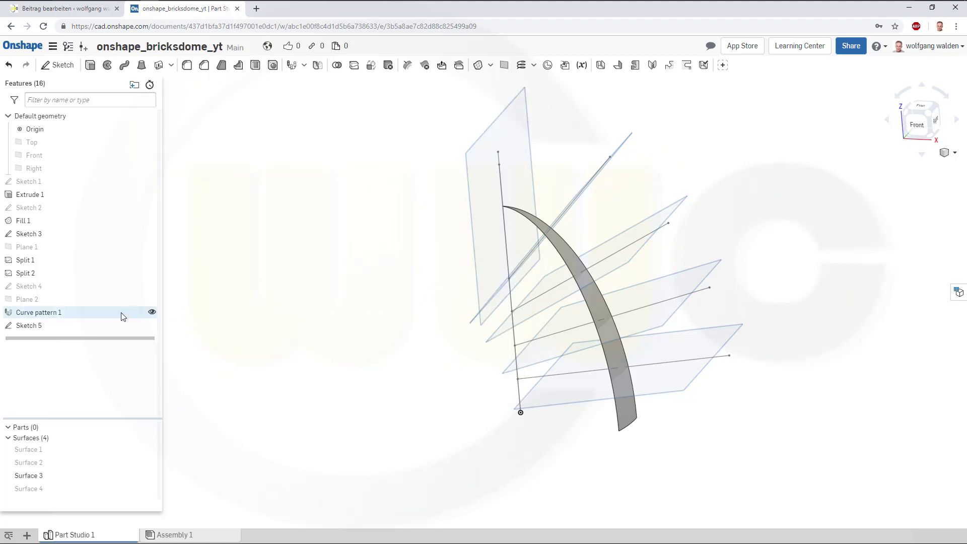
right_drag(248, 278, 266, 269)
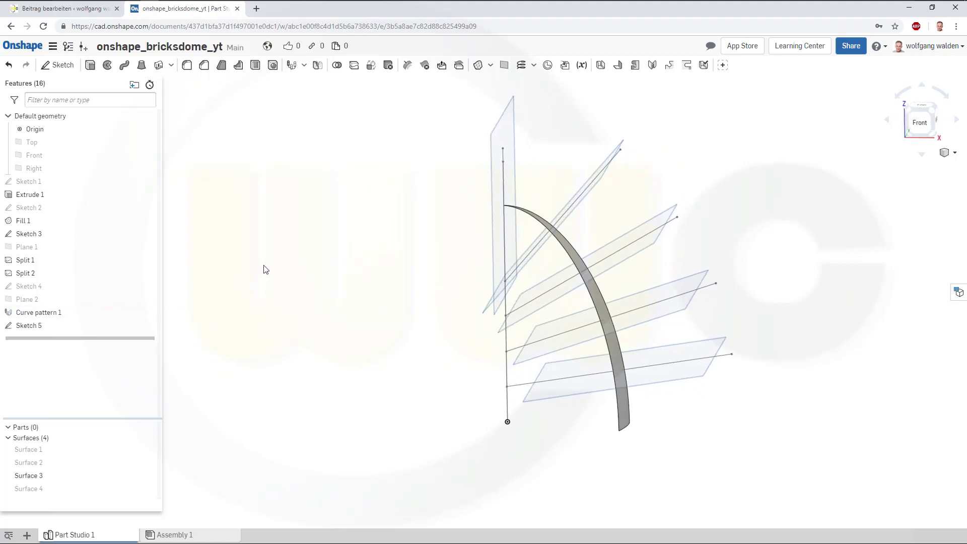
right_click(71, 312)
click(202, 358)
mouse_move(375, 314)
right_down()
mouse_move(363, 326)
mouse_move(400, 303)
mouse_move(380, 309)
right_up()
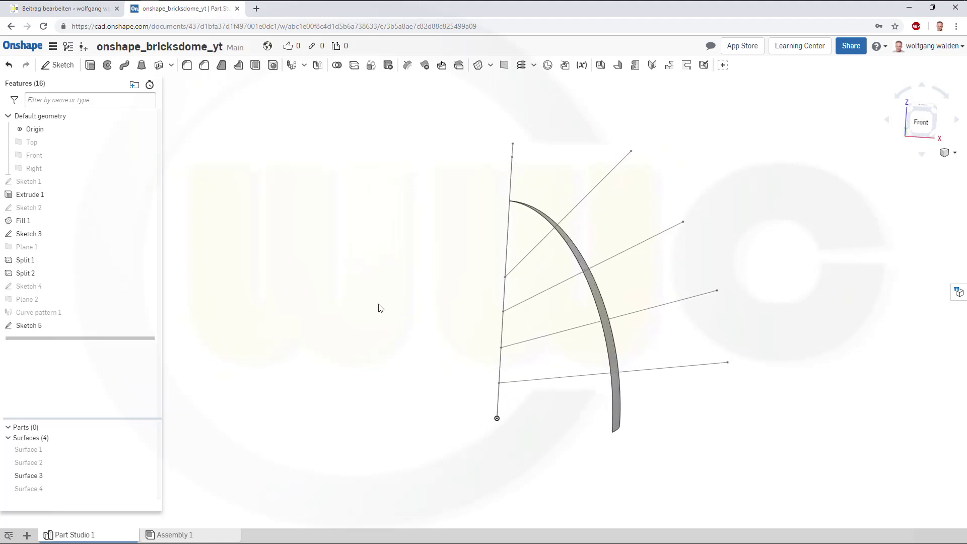
- Revolve the top diagonal line 45° symmetrically about the vertical line as a new surface
click(107, 67)
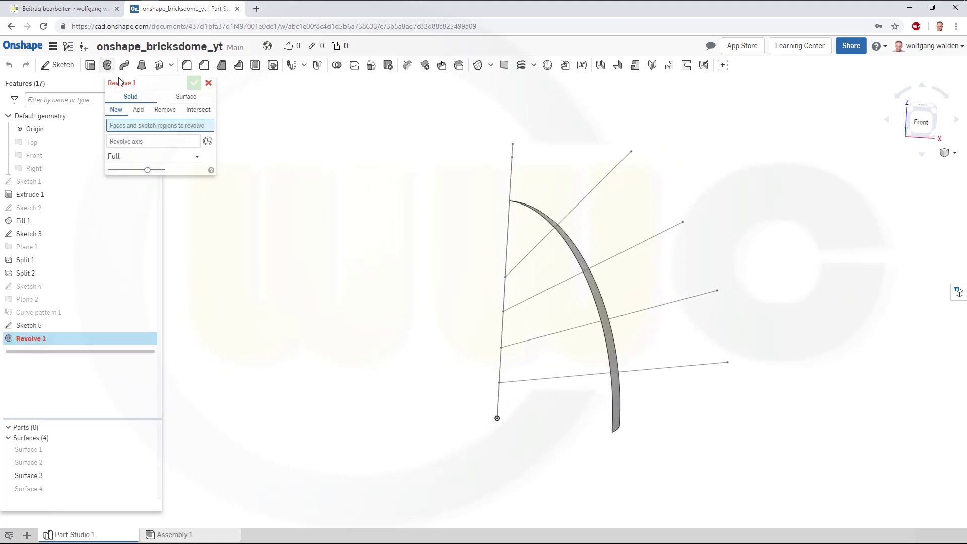
click(190, 99)
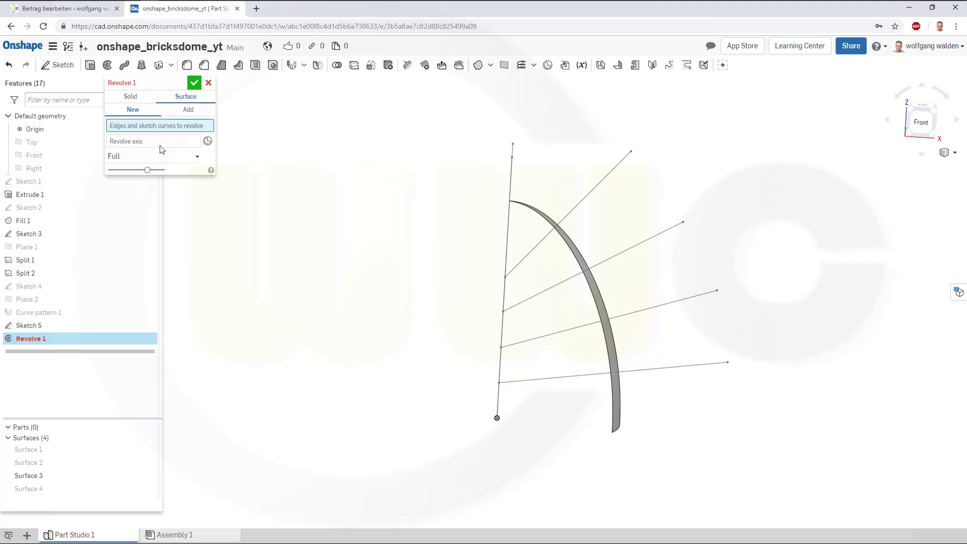
click(196, 159)
click(166, 200)
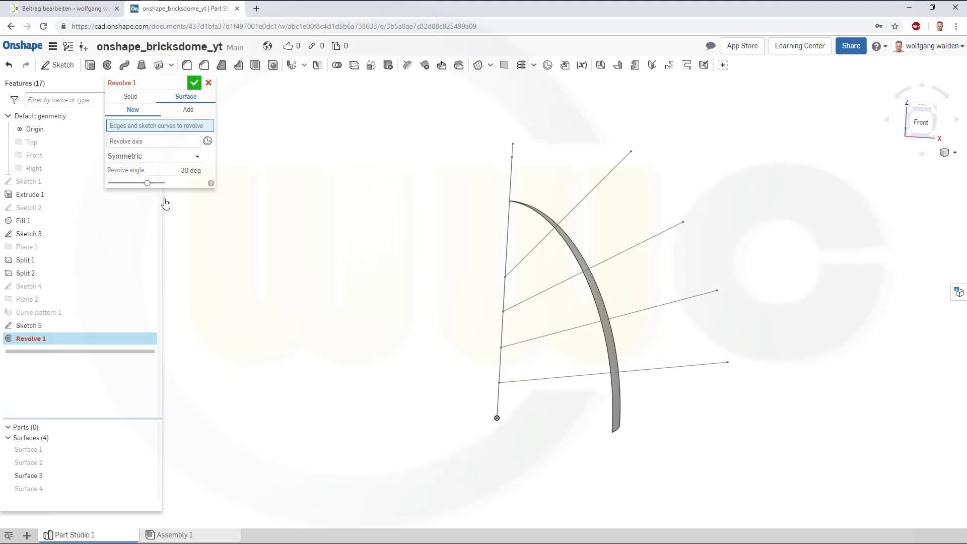
click(175, 172)
text(45)
click(584, 205)
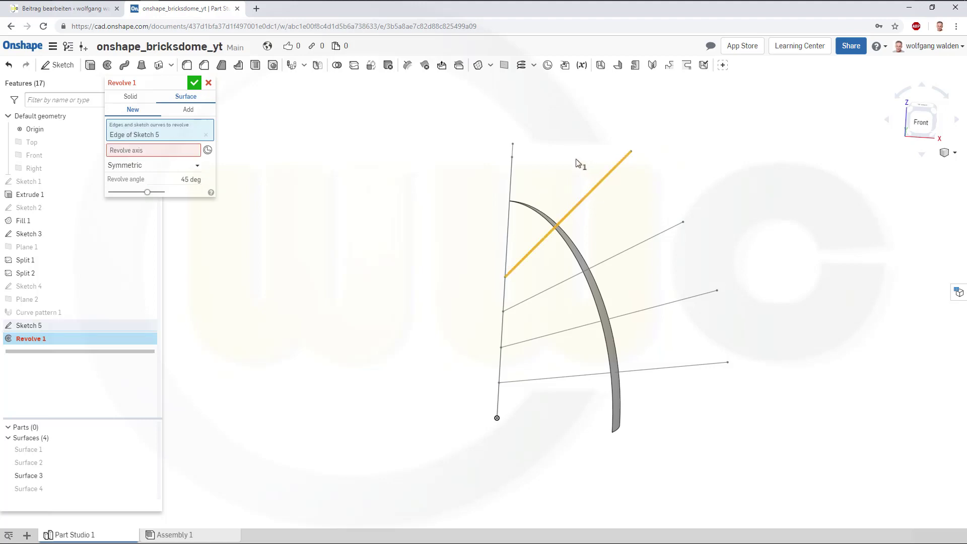
click(177, 150)
click(506, 244)
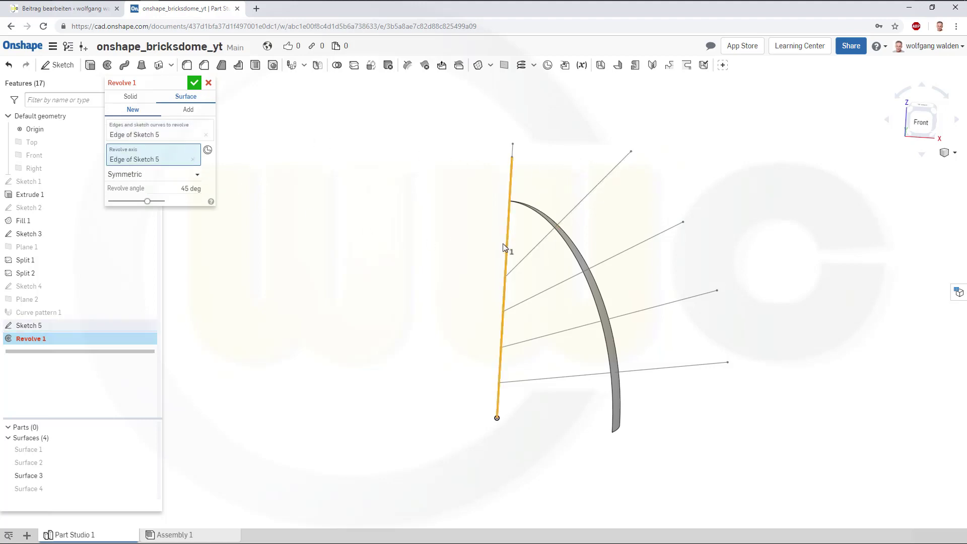
right_drag(391, 257, 371, 283)
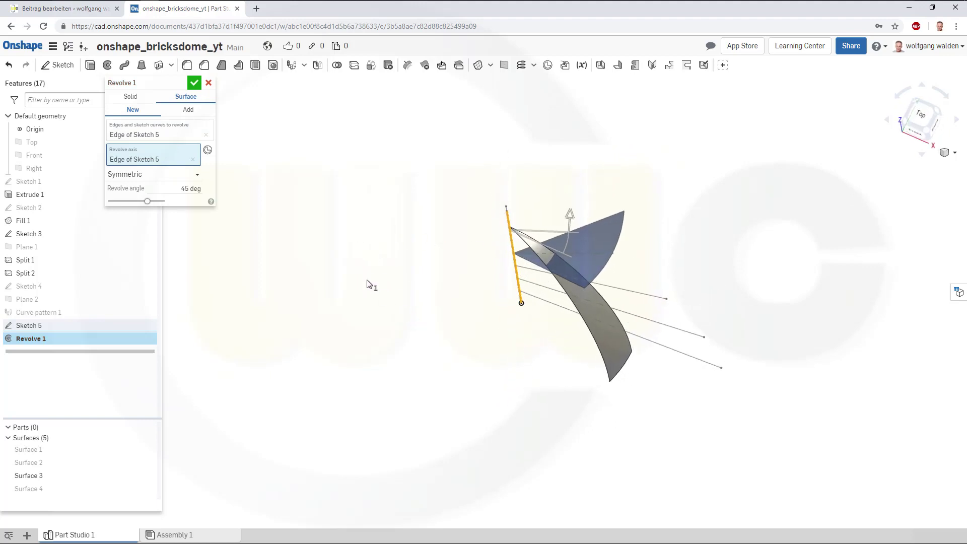
click(195, 83)
- Show Sketch 5 again and turn the view back toward the front
mouse_move(370, 215)
right_down()
mouse_move(451, 229)
mouse_move(283, 287)
right_up()
mouse_move(134, 331)
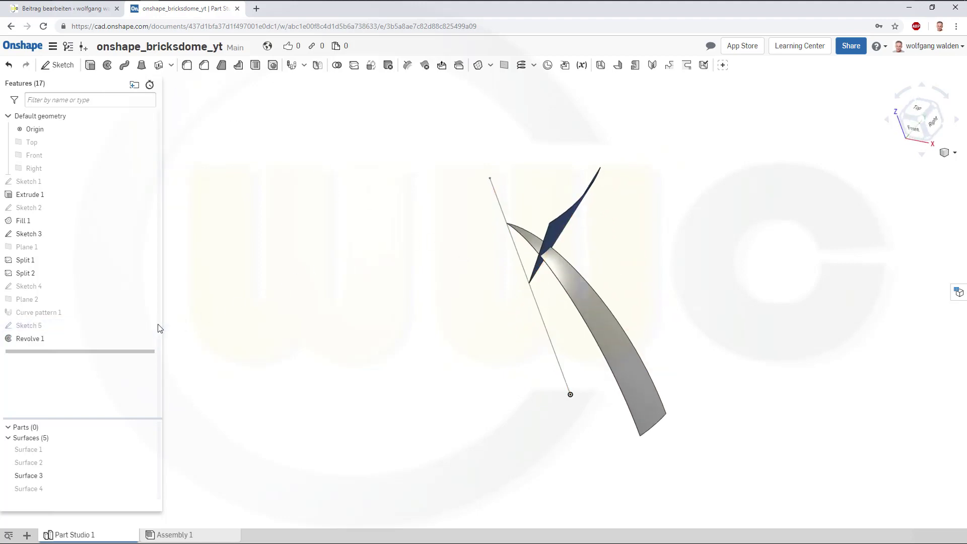
click(154, 325)
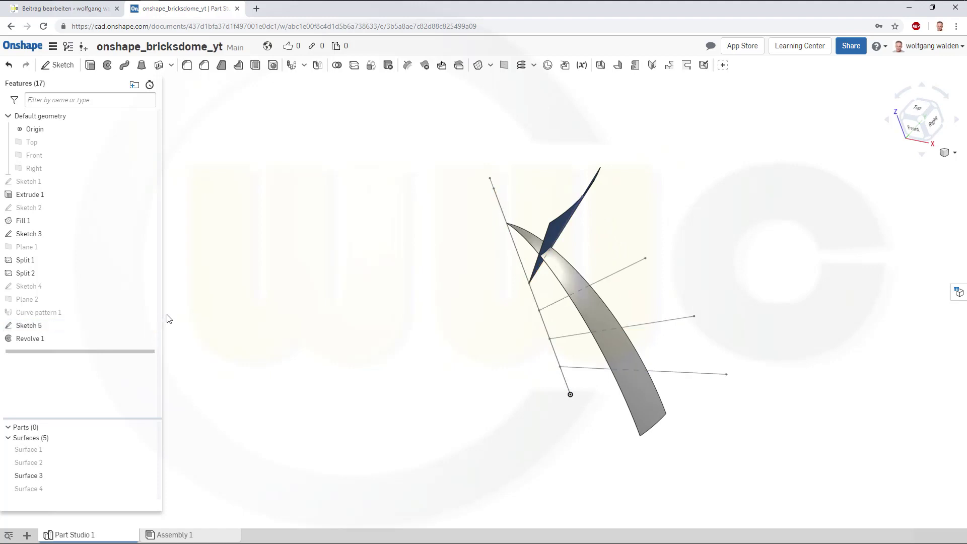
key(Right)
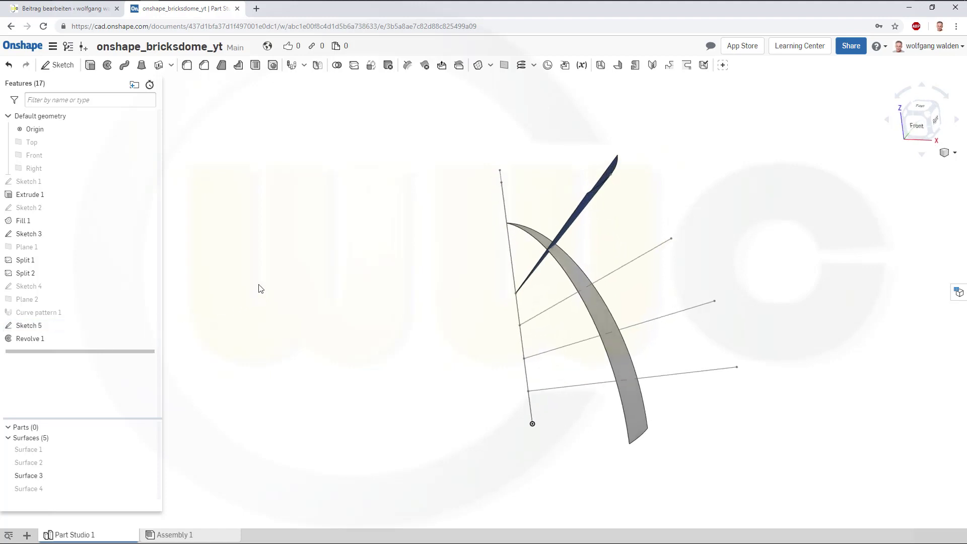
- Create Revolve 2: a 45° symmetric surface from the upper slanted line around the vertical line
click(110, 68)
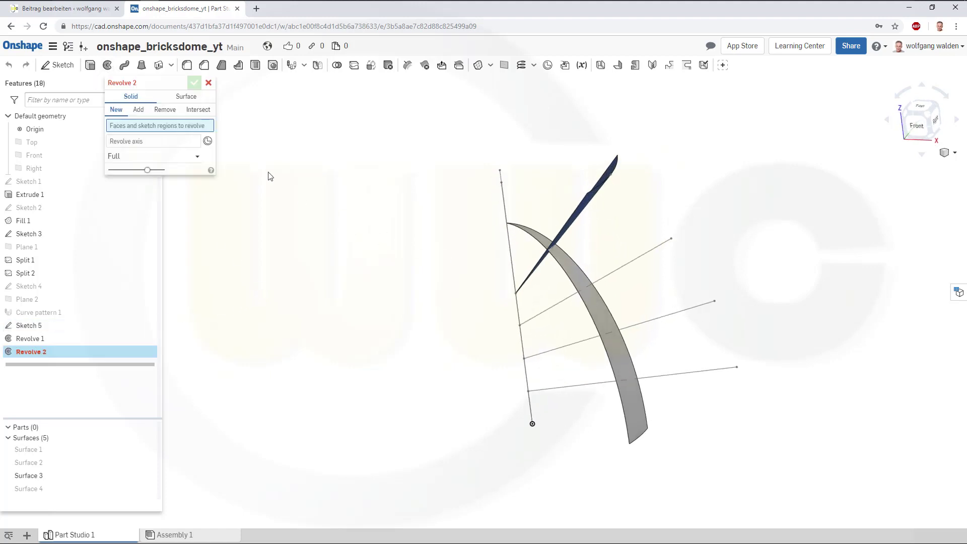
click(189, 97)
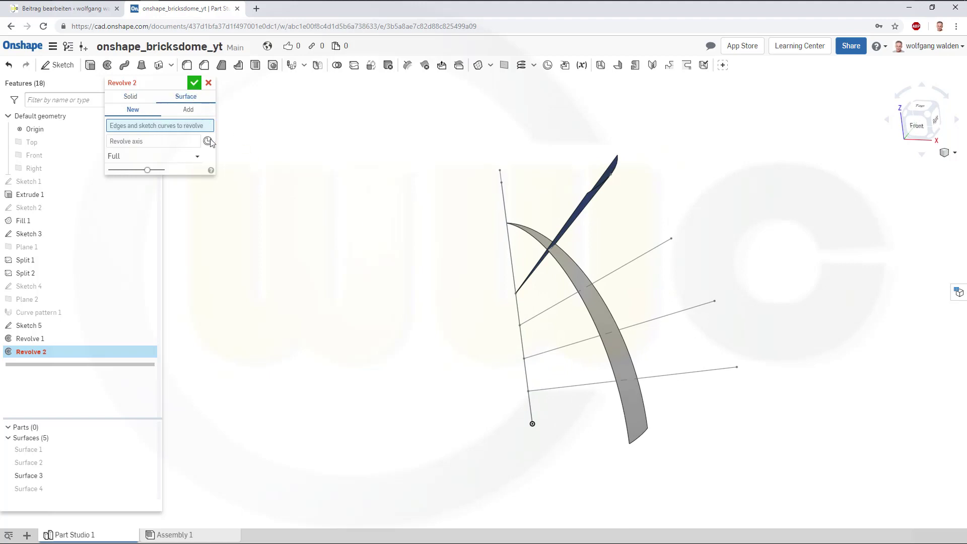
click(197, 156)
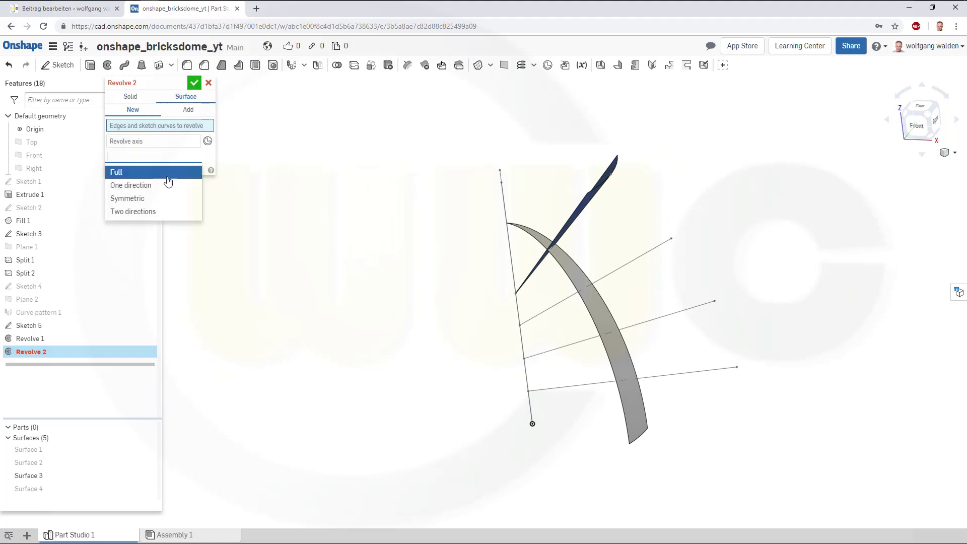
click(162, 199)
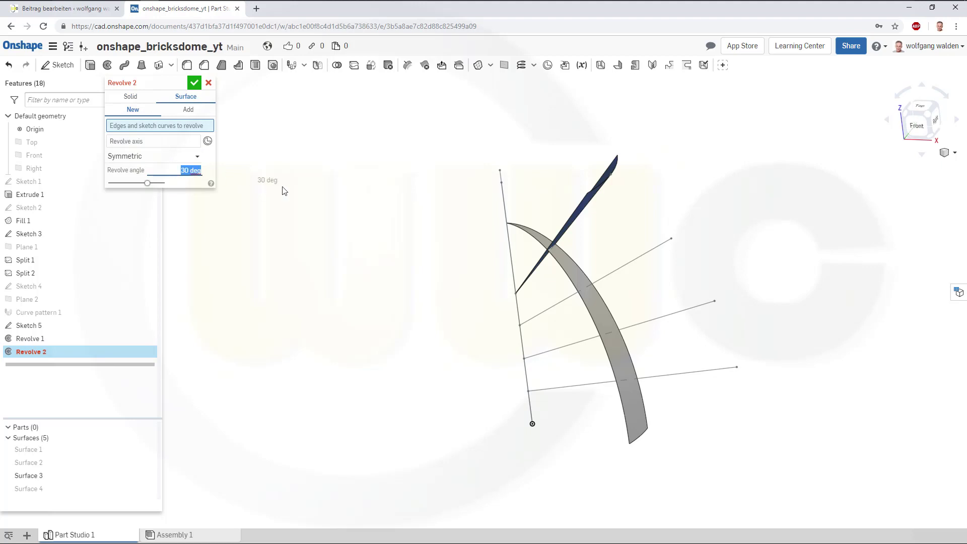
text(45)
click(605, 277)
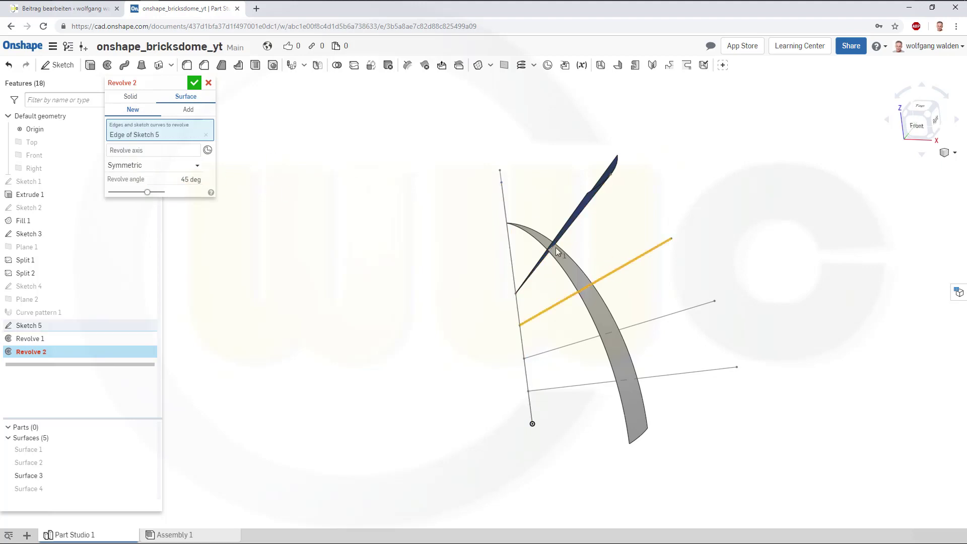
click(151, 150)
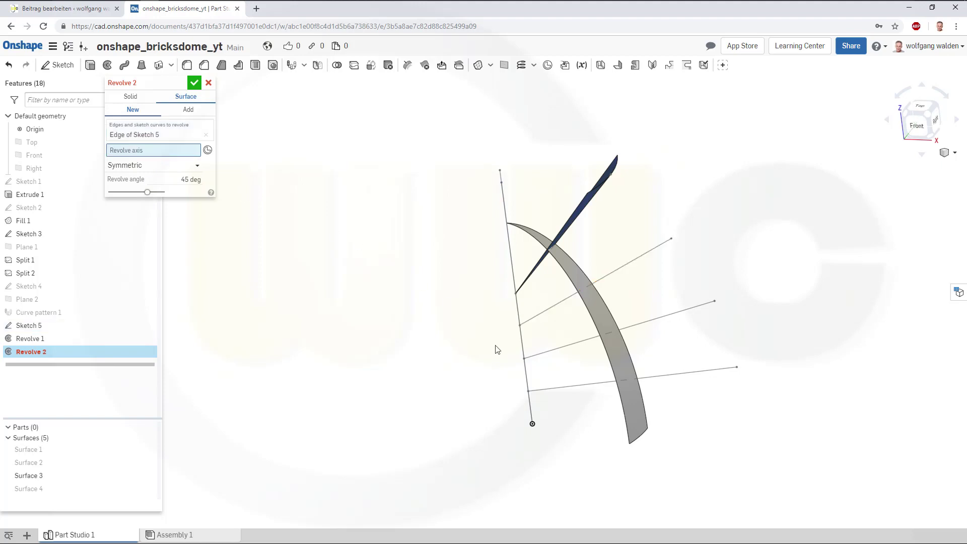
click(522, 339)
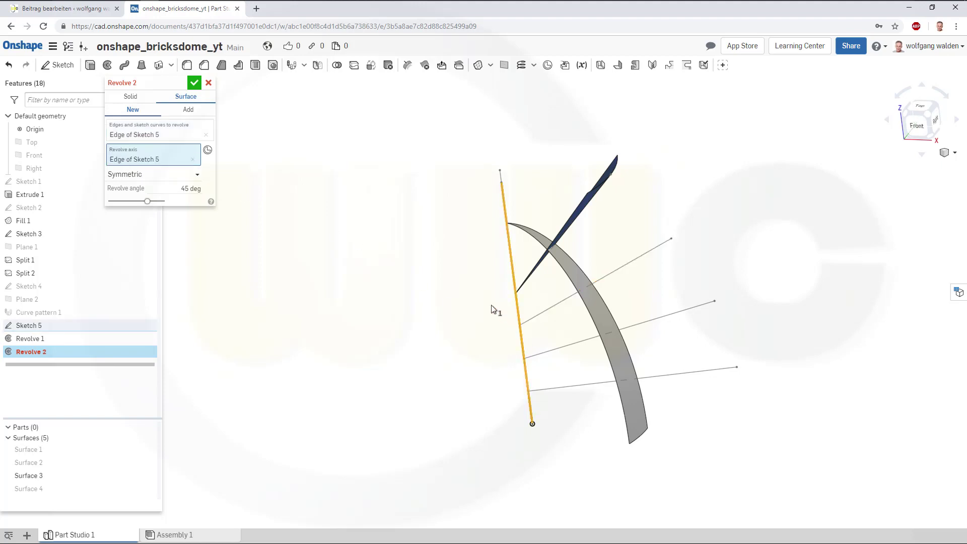
click(194, 82)
right_drag(438, 313, 415, 305)
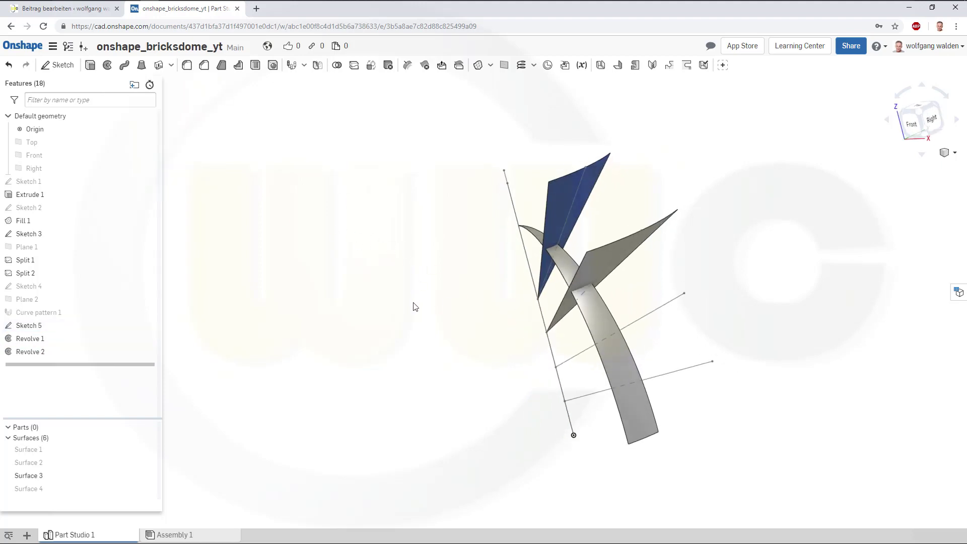
- Create Revolve 3: a 45° symmetric surface from the middle slanted line around the vertical line
click(107, 65)
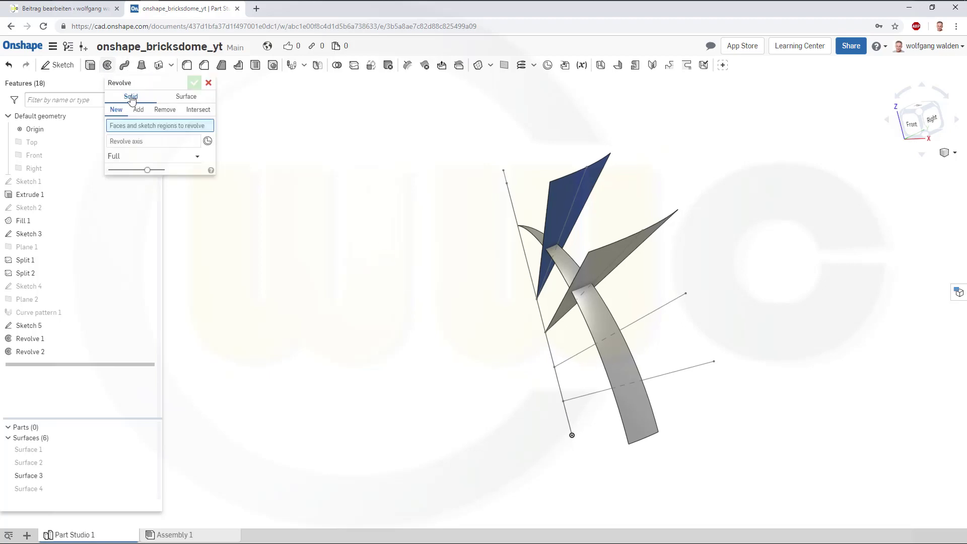
click(186, 97)
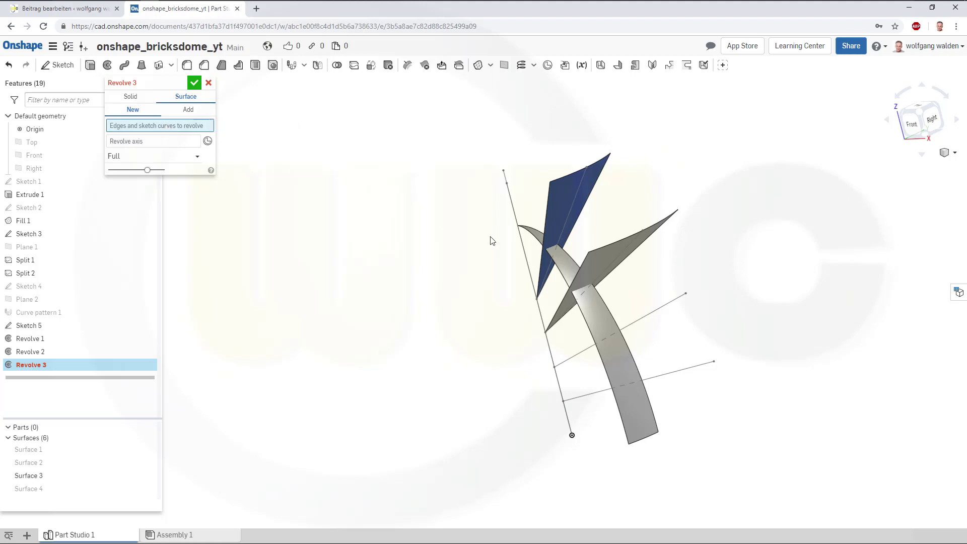
click(648, 317)
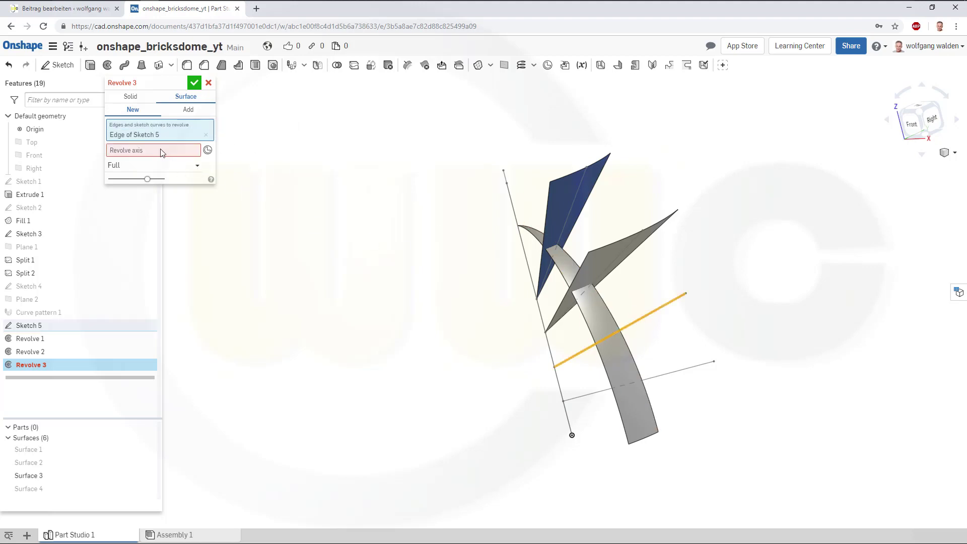
click(552, 359)
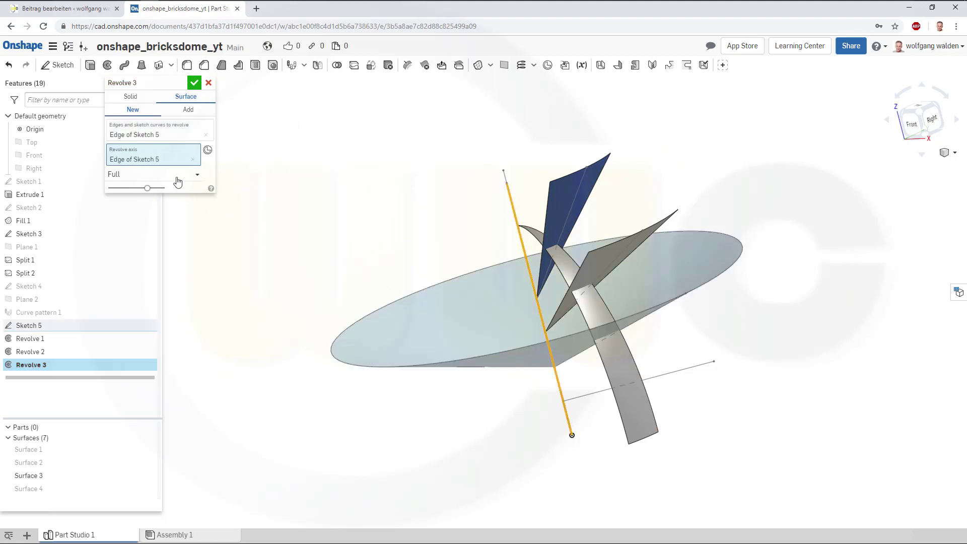
click(196, 176)
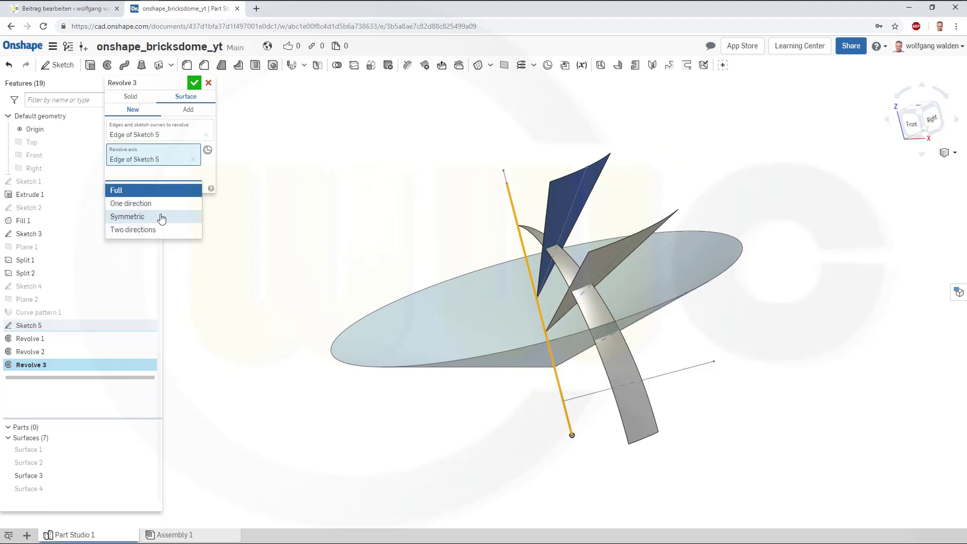
click(161, 217)
click(190, 189)
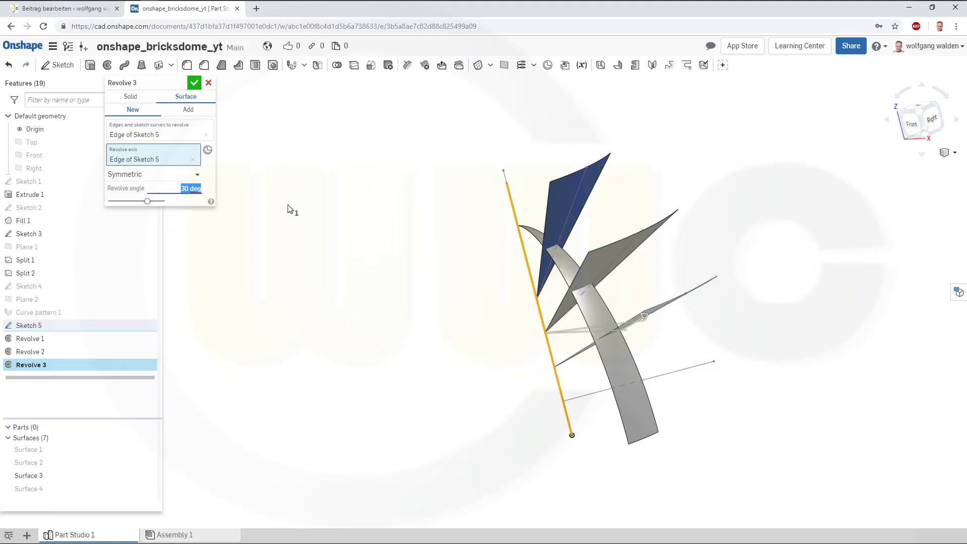
text(45)
key(Return)
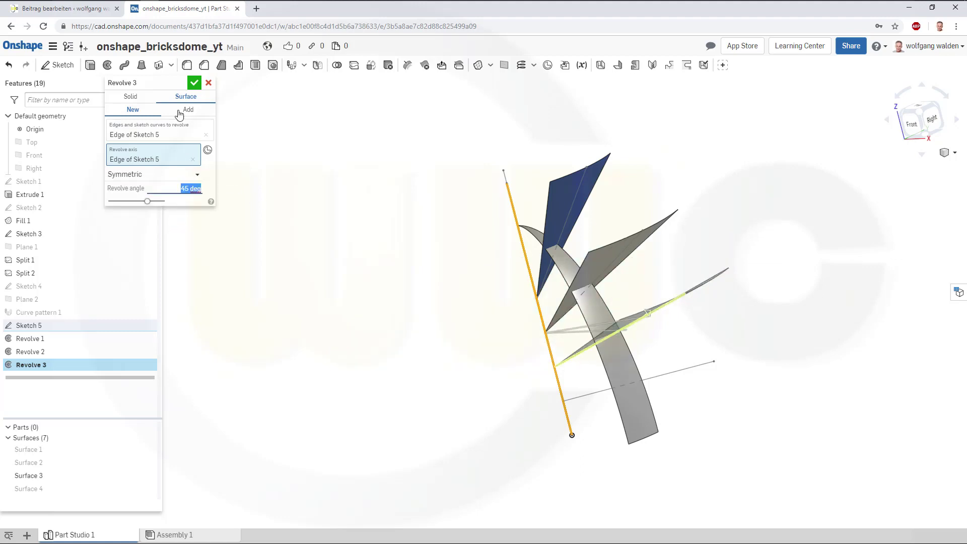
click(194, 84)
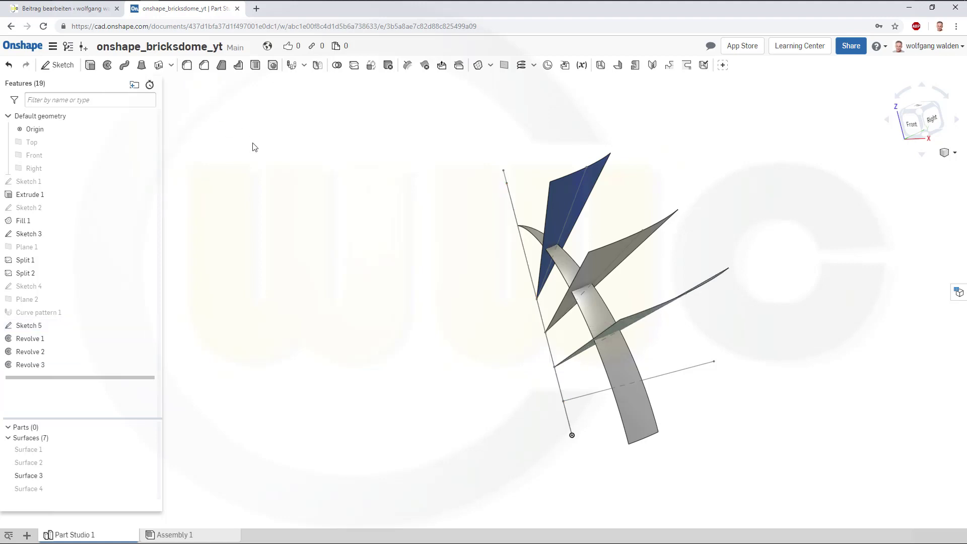
- Create Revolve 4: a 45° symmetric surface from the bottom slanted line around the vertical line
click(107, 64)
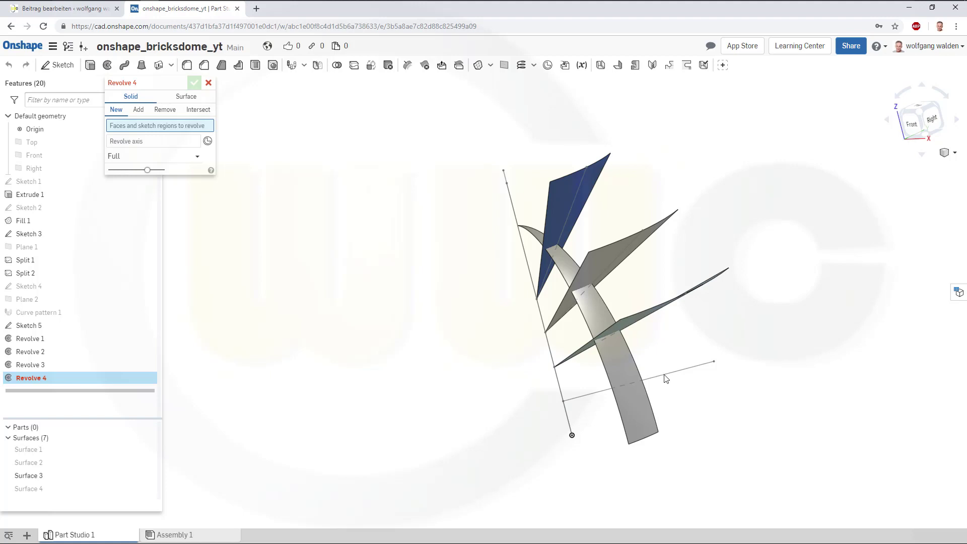
click(186, 97)
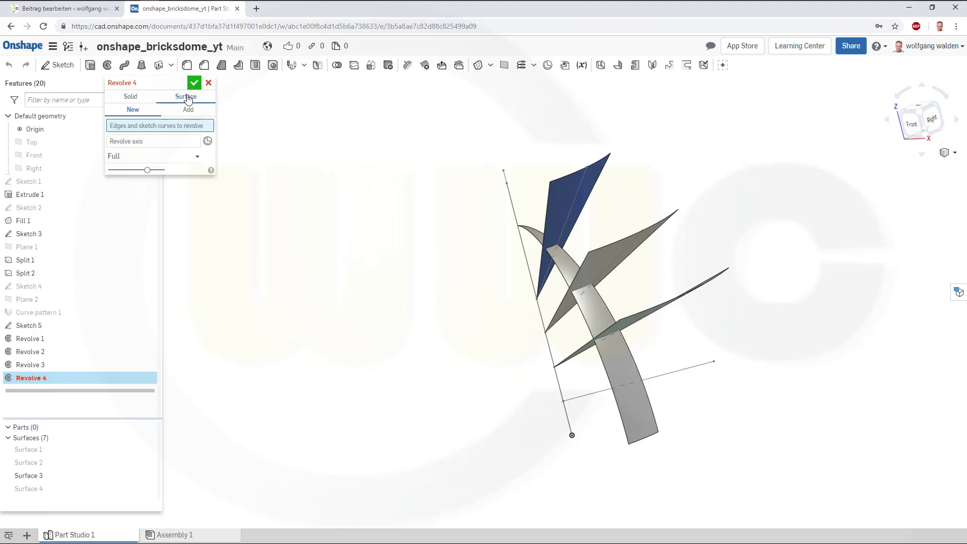
click(660, 375)
click(173, 150)
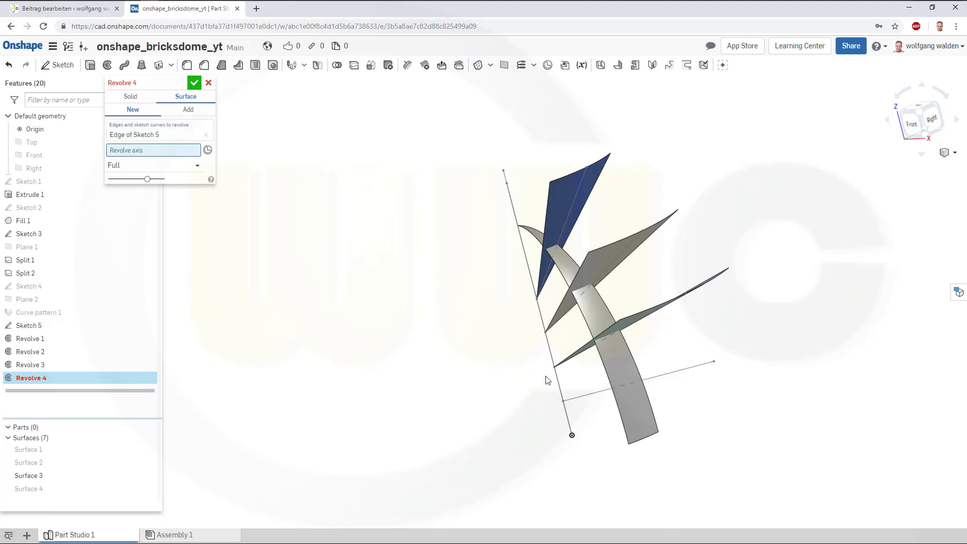
click(560, 390)
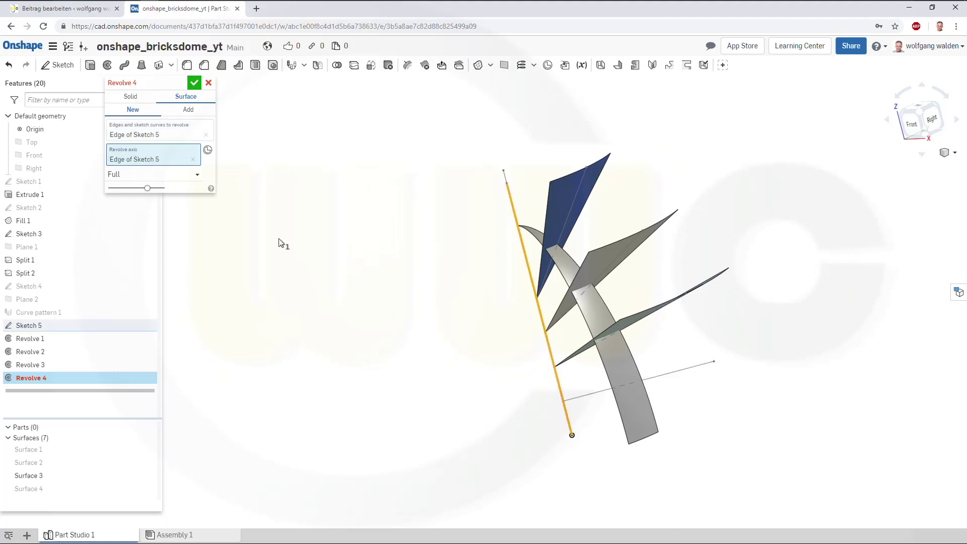
click(199, 176)
click(166, 220)
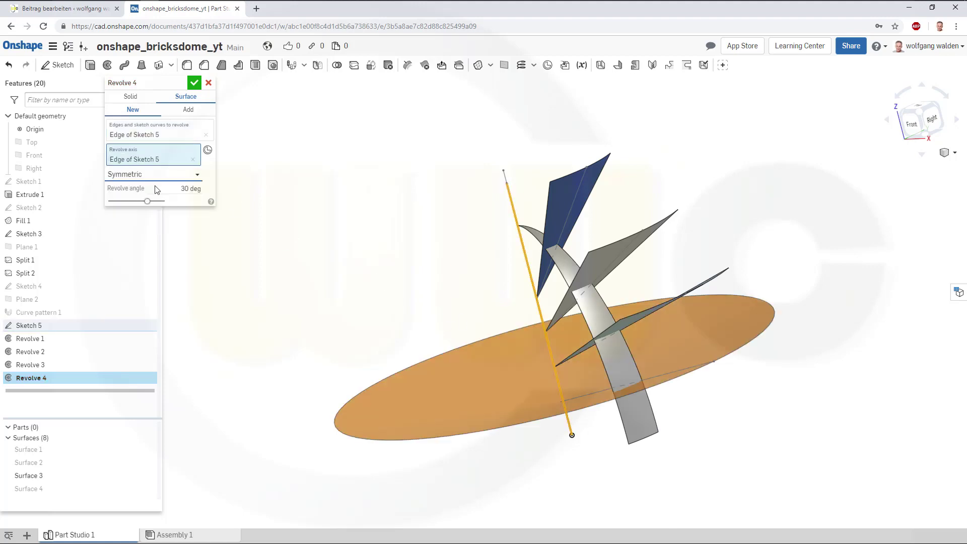
click(170, 189)
text(45)
key(Return)
click(195, 83)
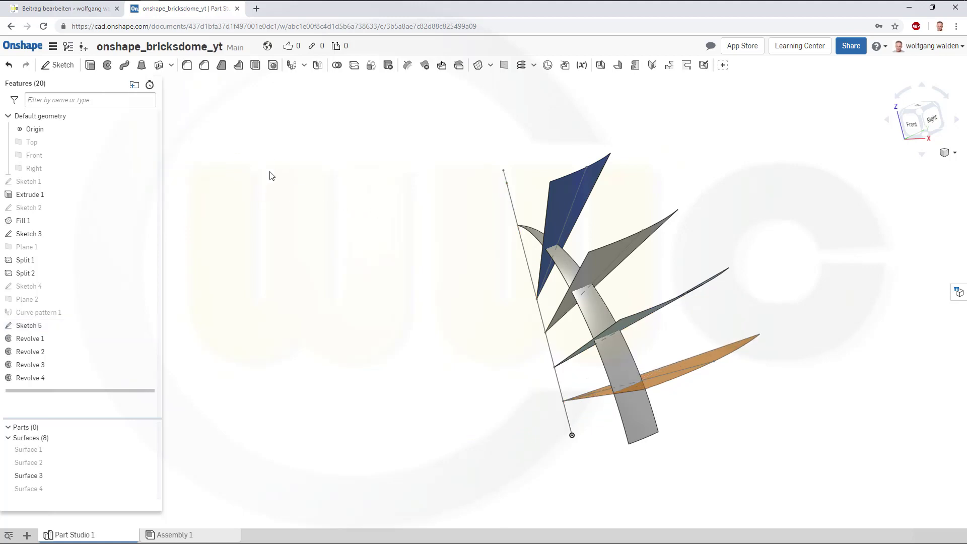
- Return to a front view and clear the curved surface selection
right_drag(354, 287, 378, 279)
scroll(495, 191, up, 2)
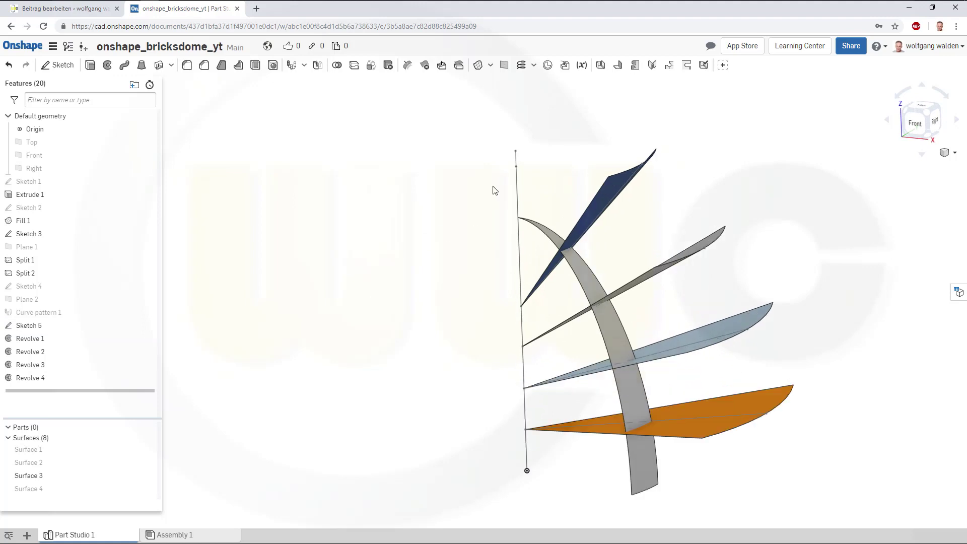
scroll(458, 219, down, 1)
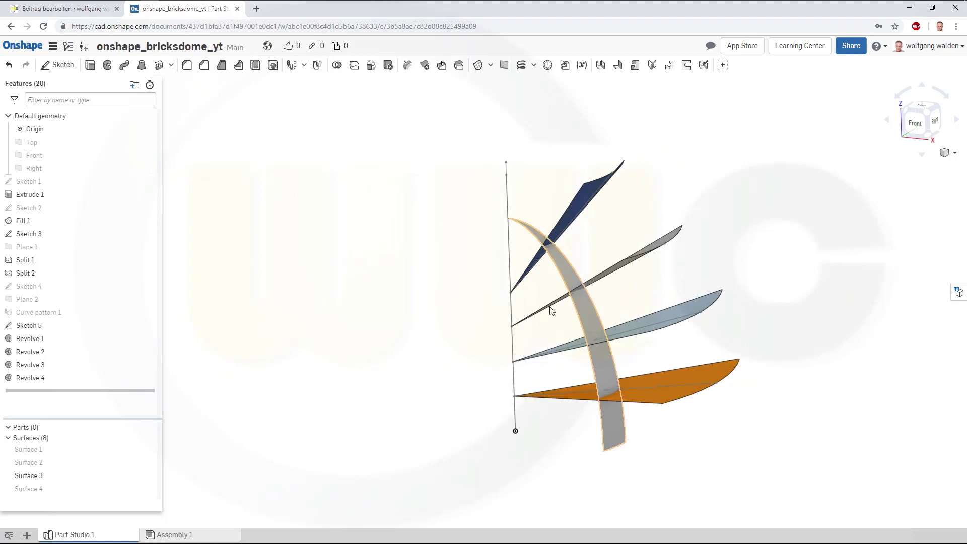
click(272, 186)
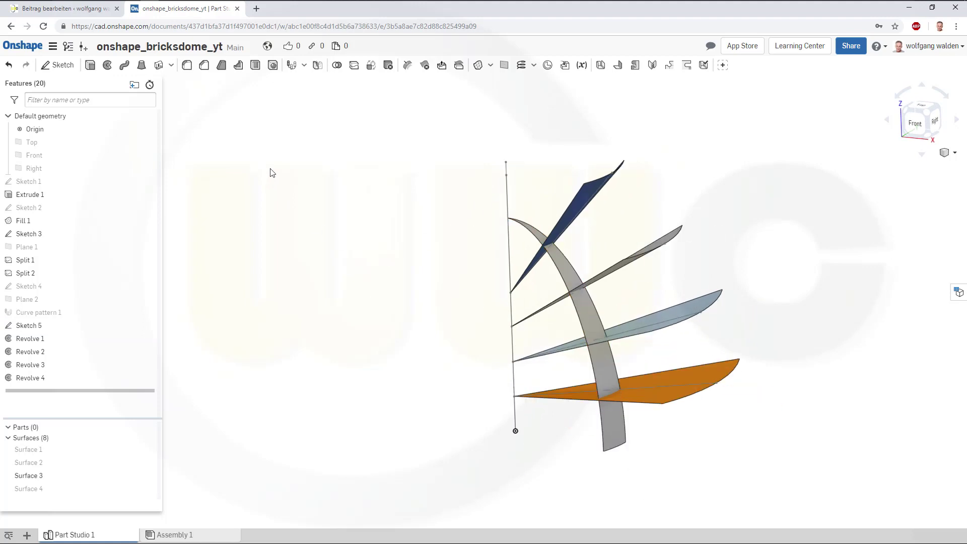
- Thicken the curved arc surface by 10 mm into a solid part
click(172, 66)
click(177, 83)
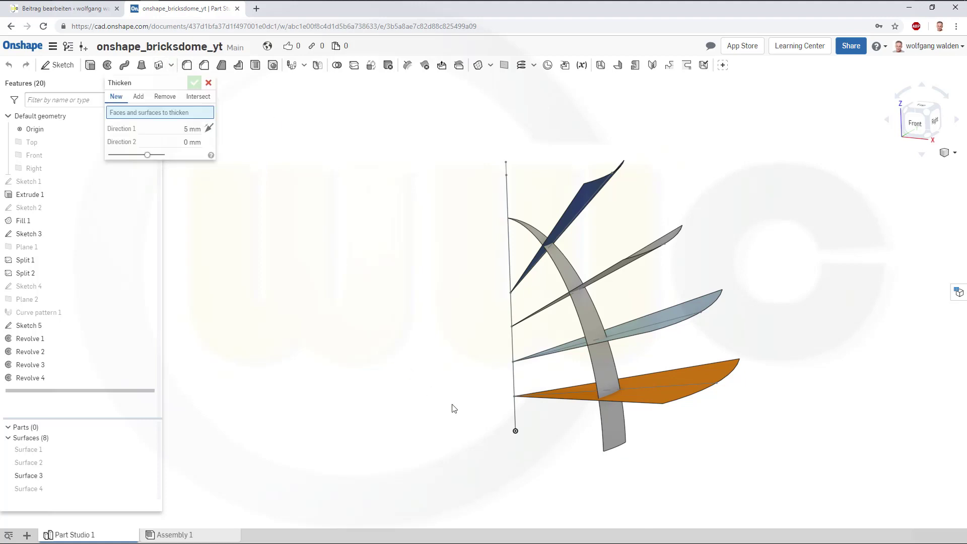
click(611, 427)
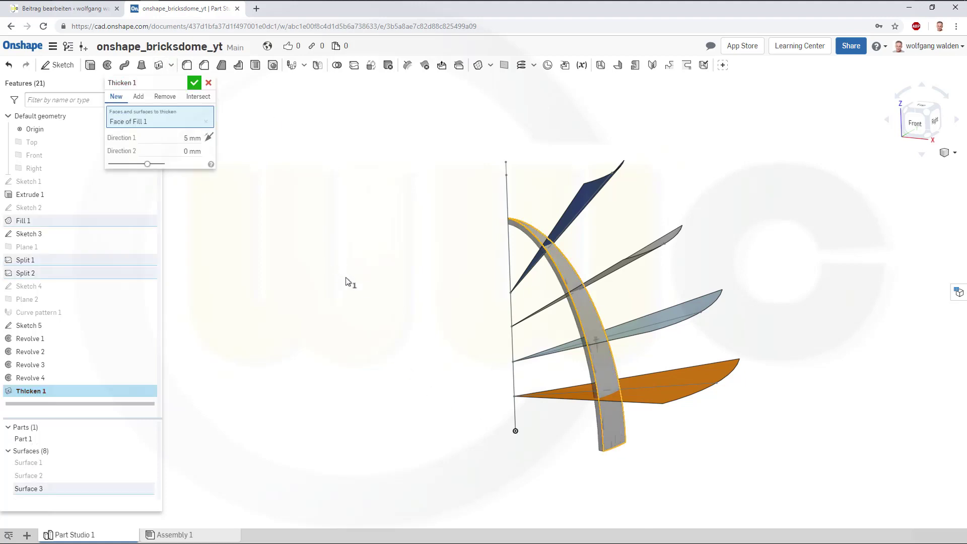
click(182, 138)
text(10)
key(Return)
click(194, 83)
- Hide the original Surface 3 and view the part from an angled corner
right_drag(440, 308, 432, 335)
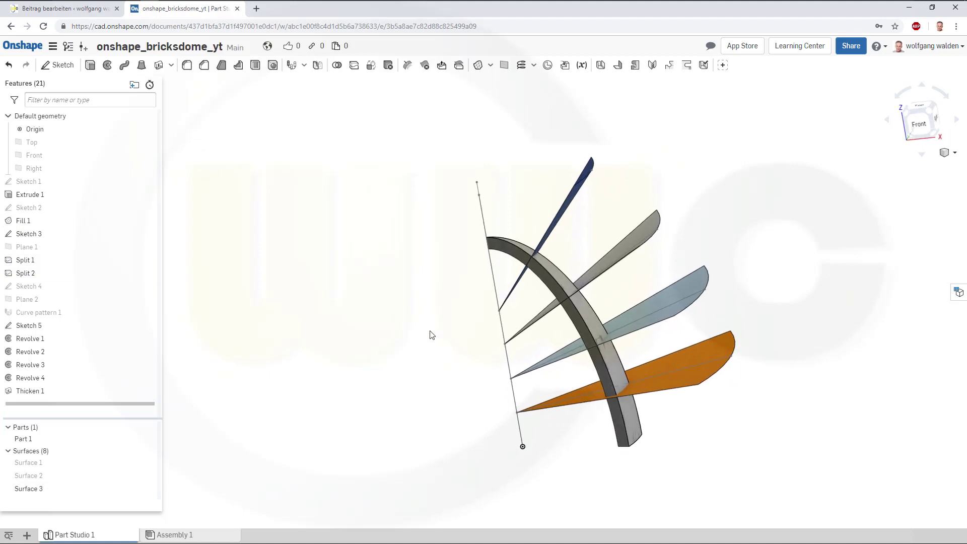
click(150, 489)
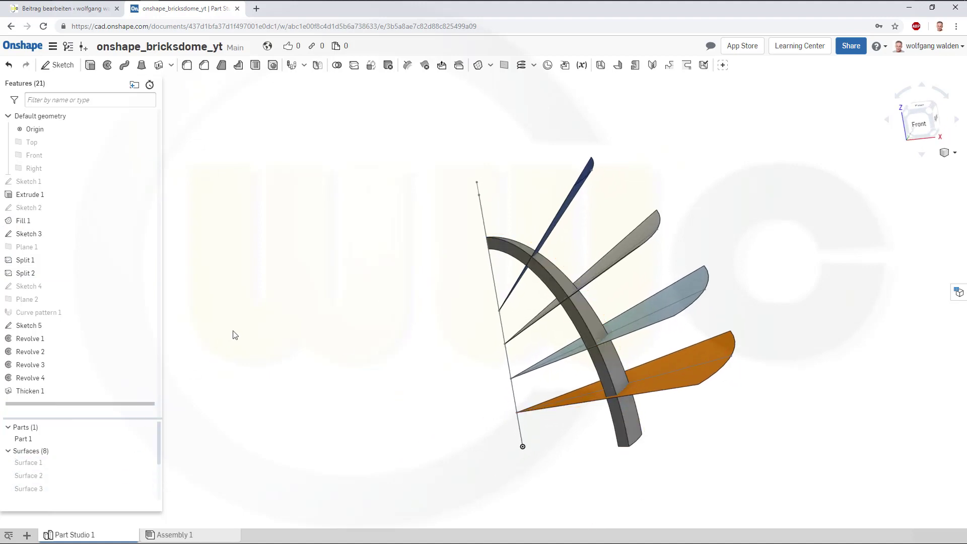
right_drag(283, 284, 298, 308)
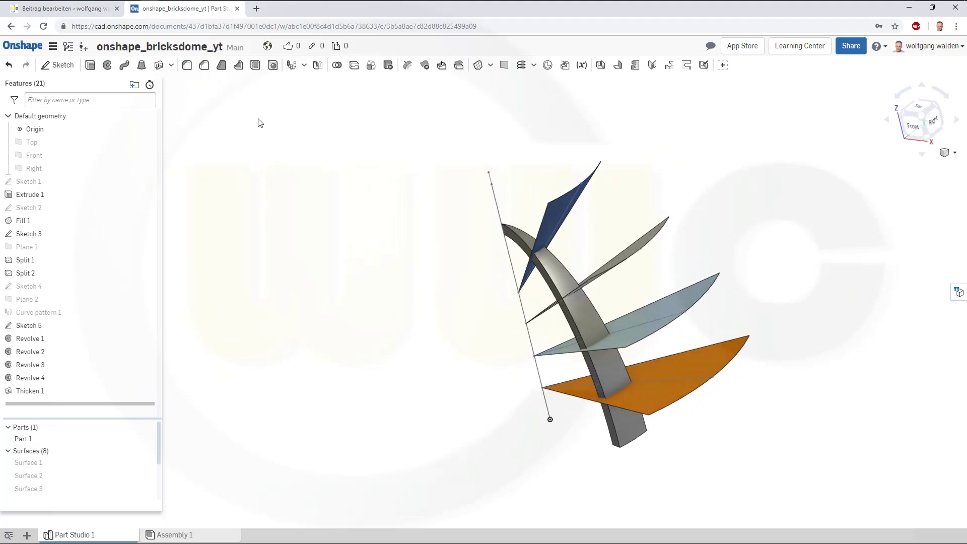
- Split the thickened arc part with the lowest revolved surface
click(354, 65)
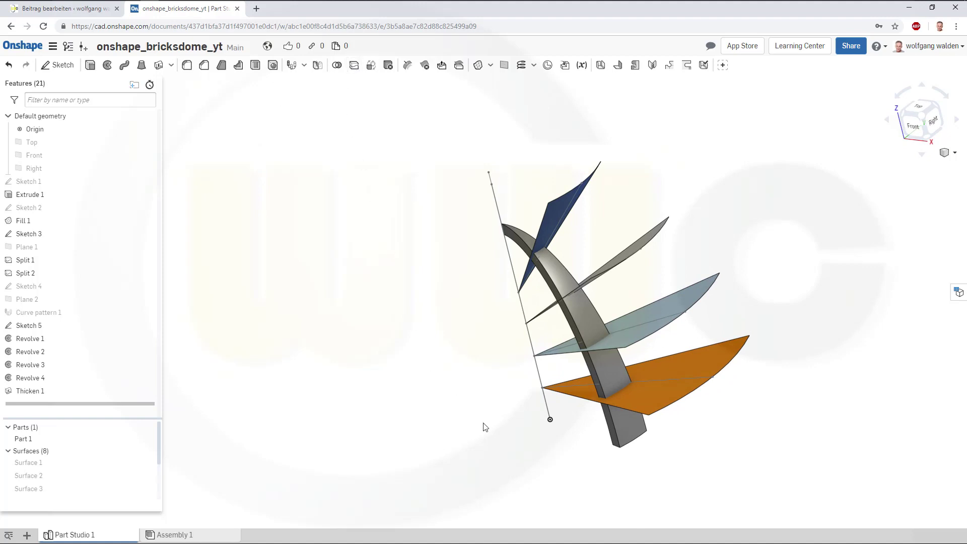
click(633, 434)
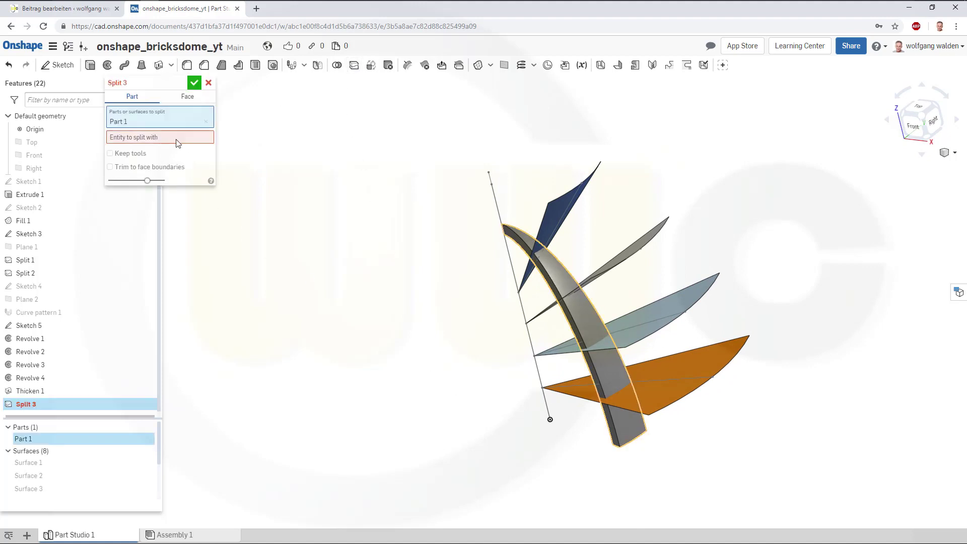
click(680, 394)
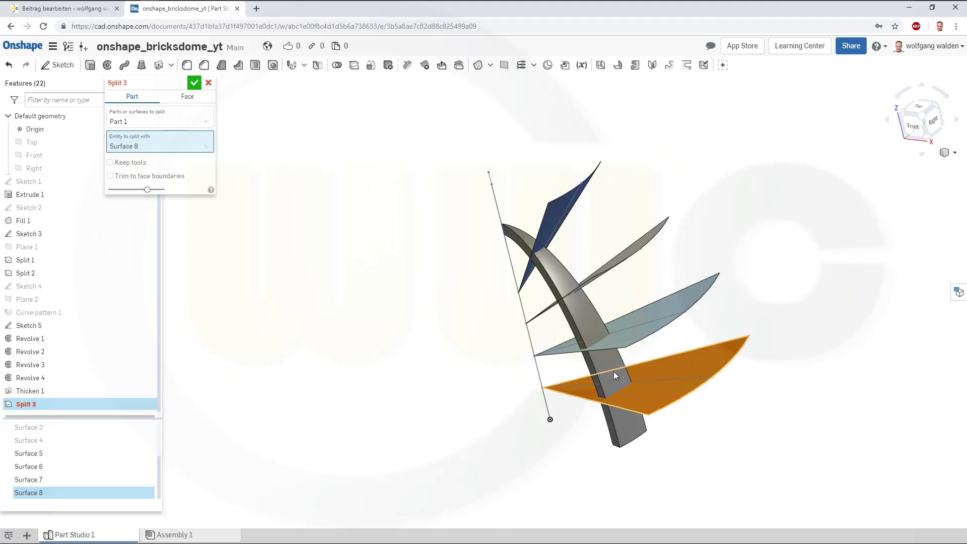
click(194, 84)
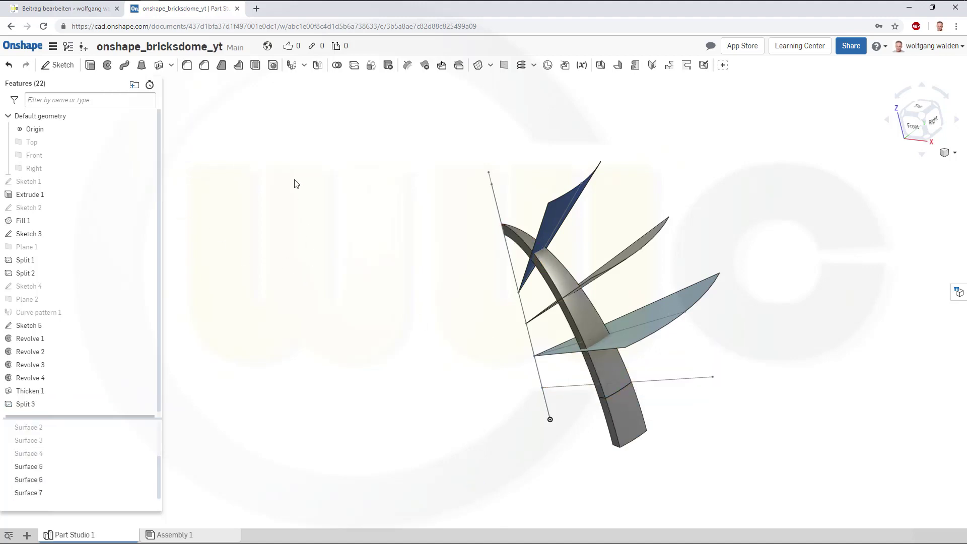
- Split Part 2 using Surface 7 as the cutting tool
click(355, 66)
click(613, 374)
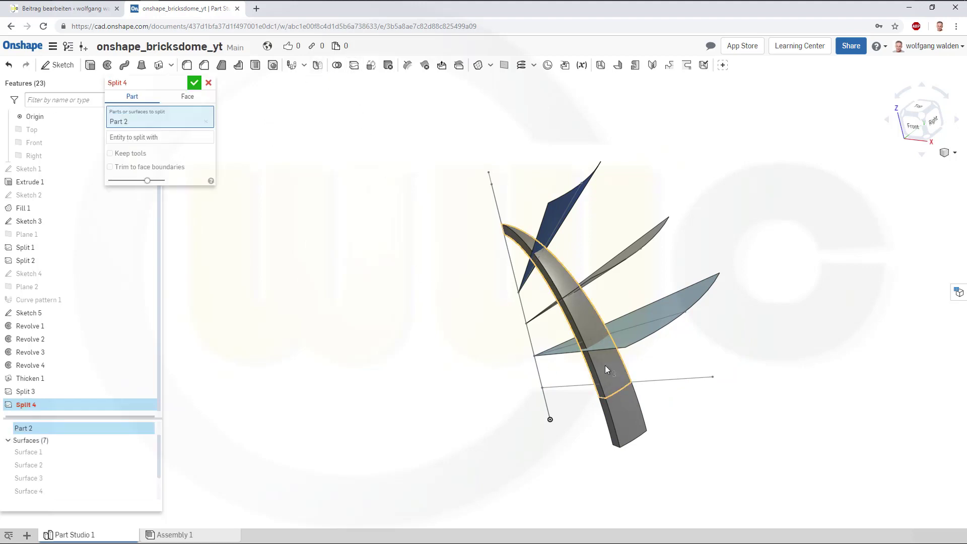
click(184, 139)
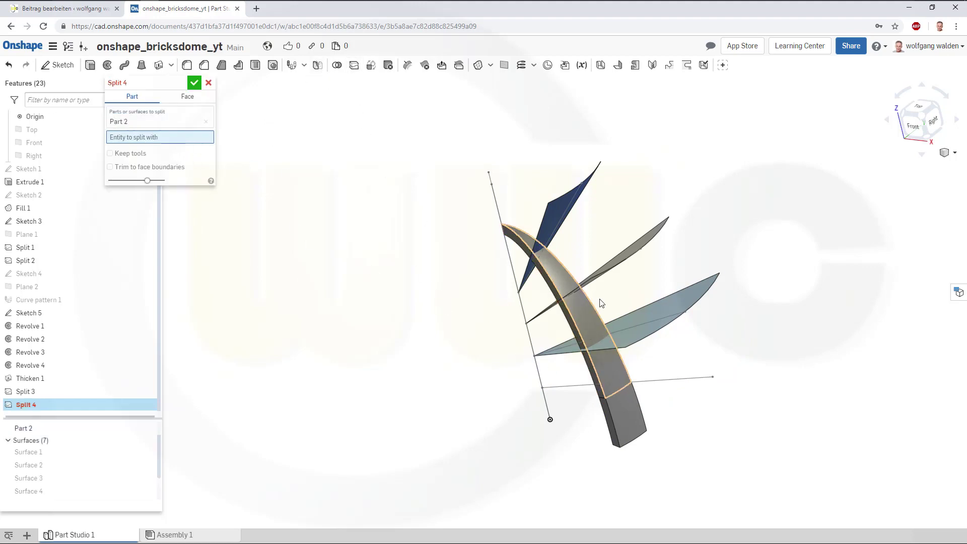
click(630, 333)
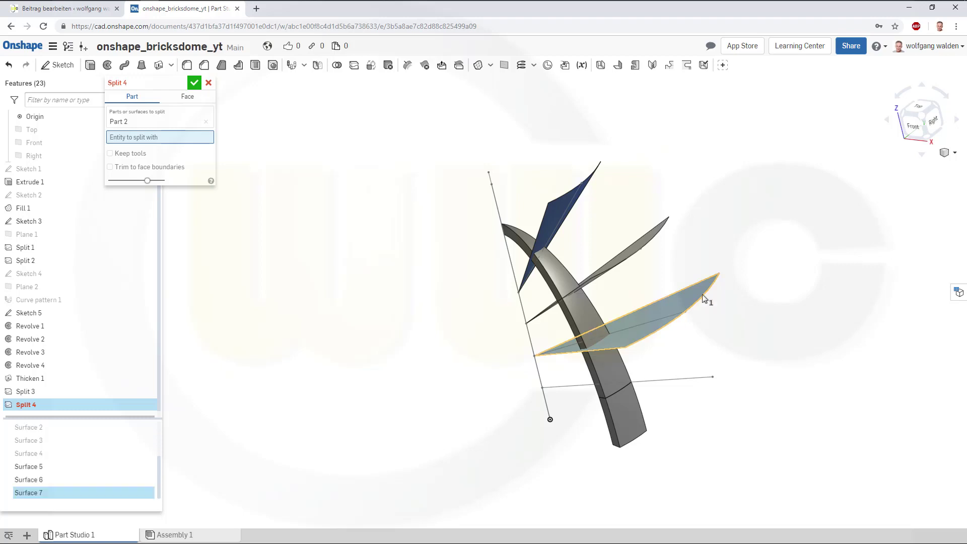
click(194, 83)
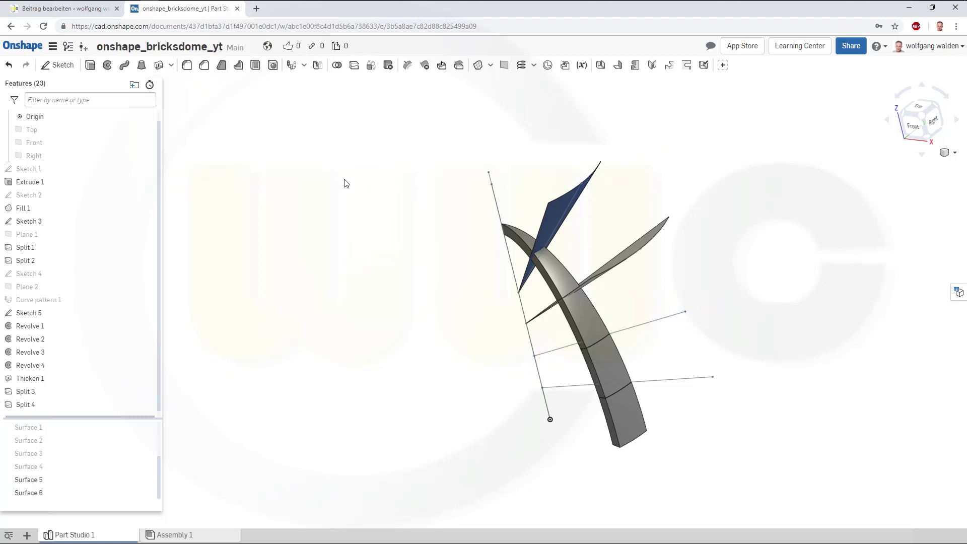
- Split Part 3 using Surface 6 as the cutting tool
click(354, 65)
click(564, 277)
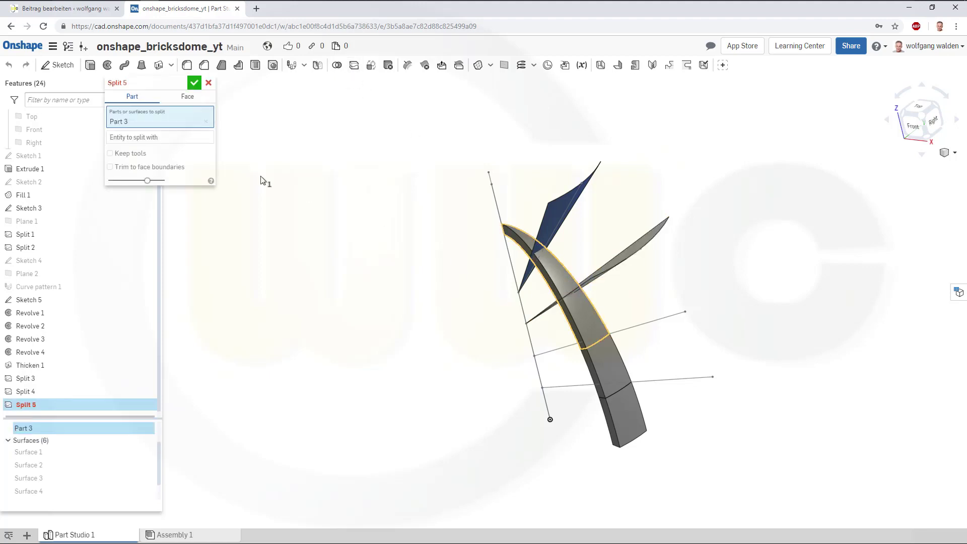
click(184, 139)
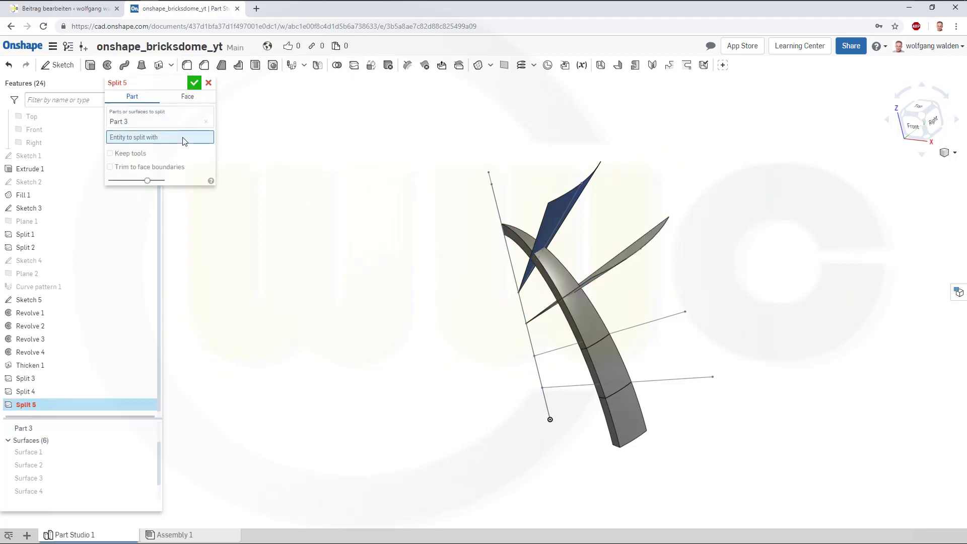
click(627, 266)
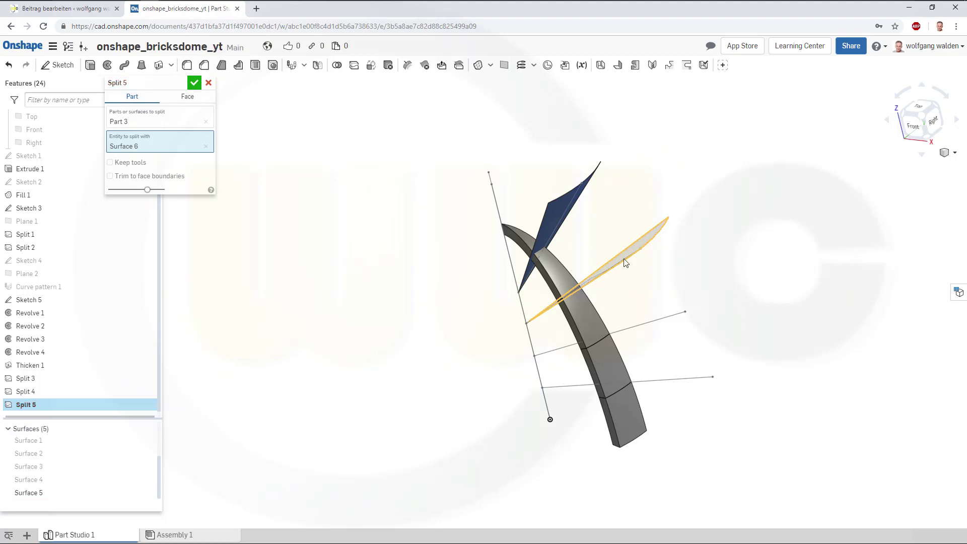
click(194, 82)
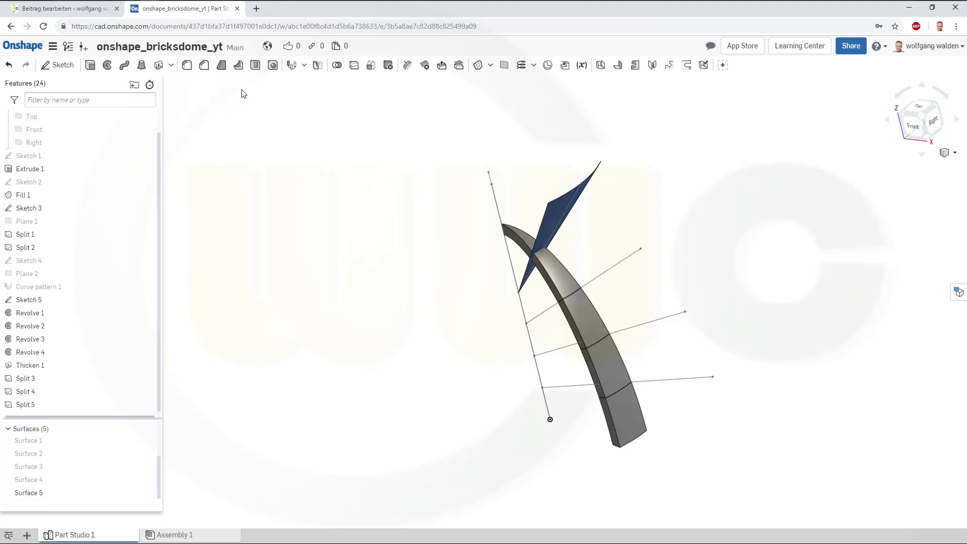
- Split Part 4, the top of the arc, using Surface 5 as the cutter
click(355, 65)
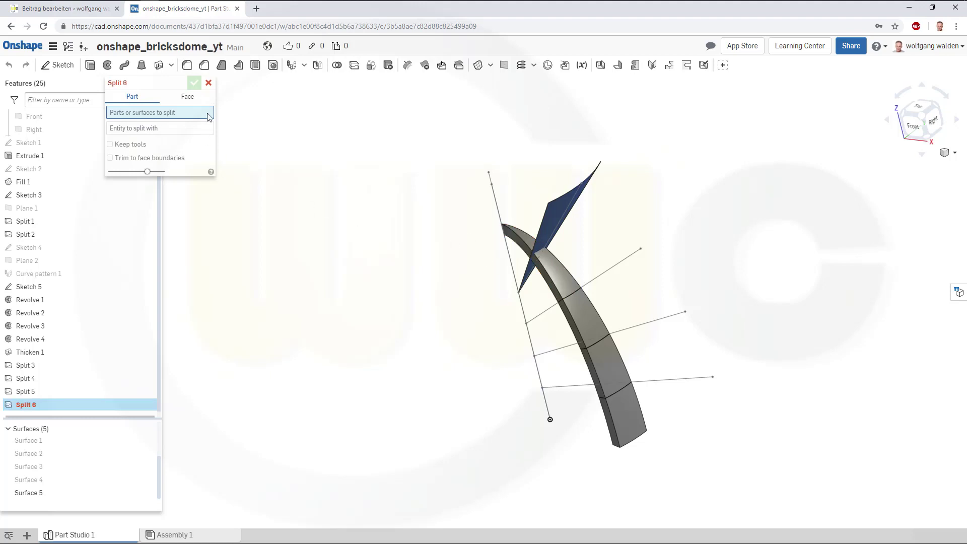
click(132, 129)
click(557, 218)
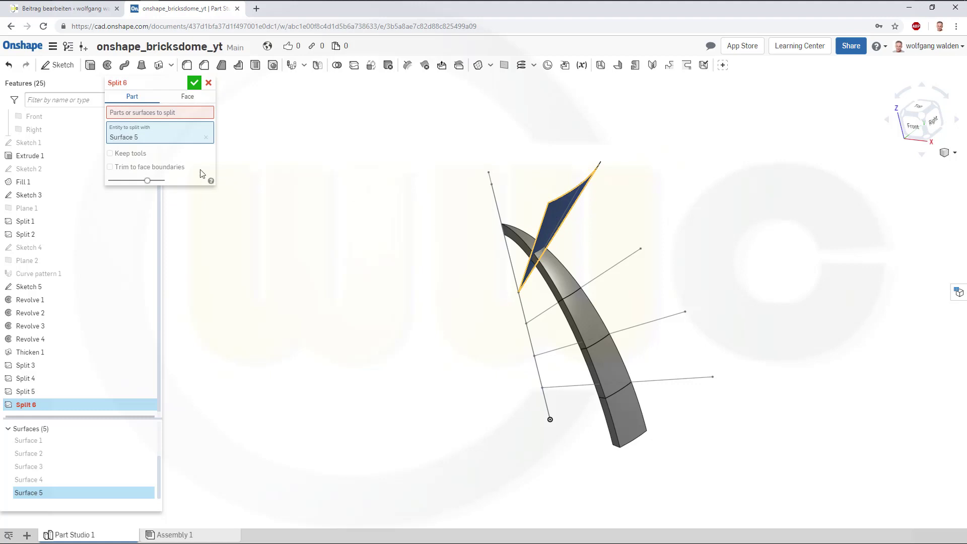
click(159, 114)
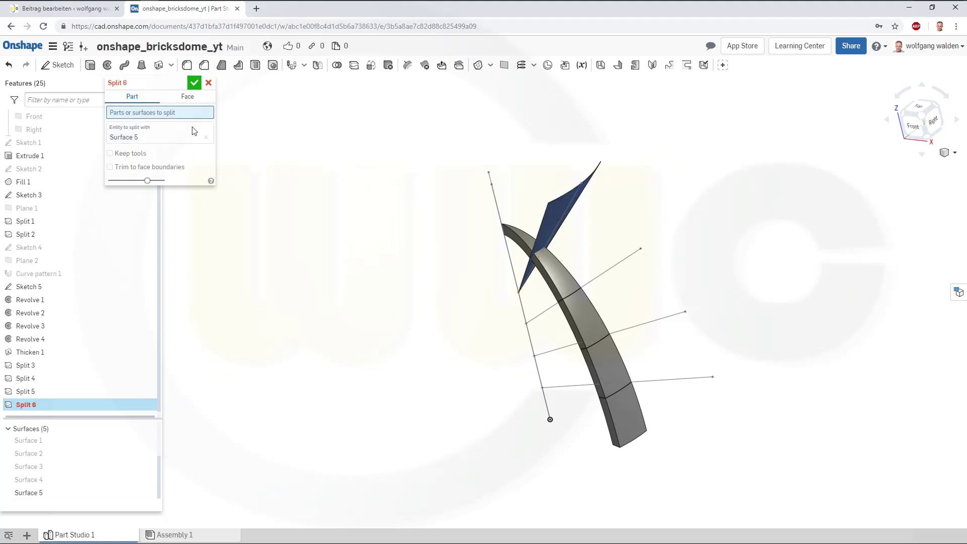
click(555, 267)
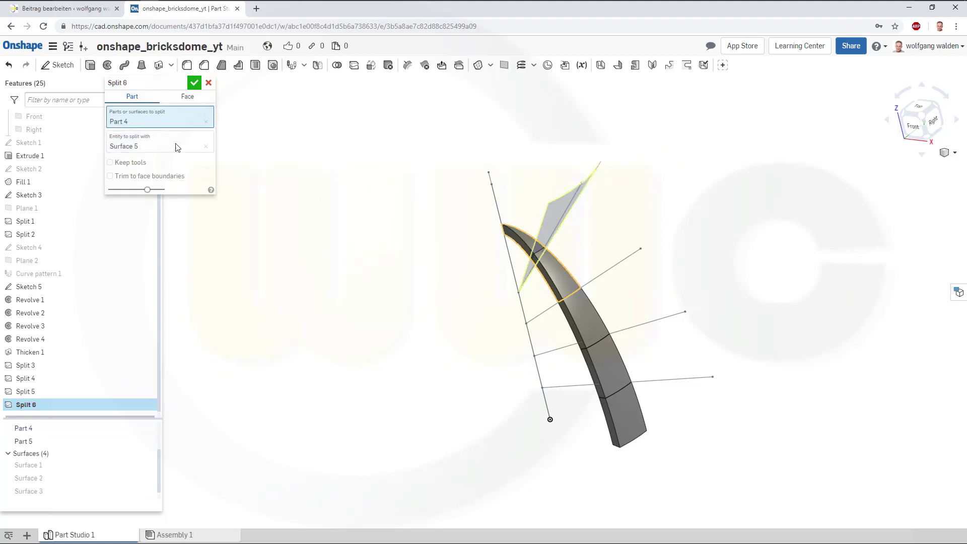
click(195, 83)
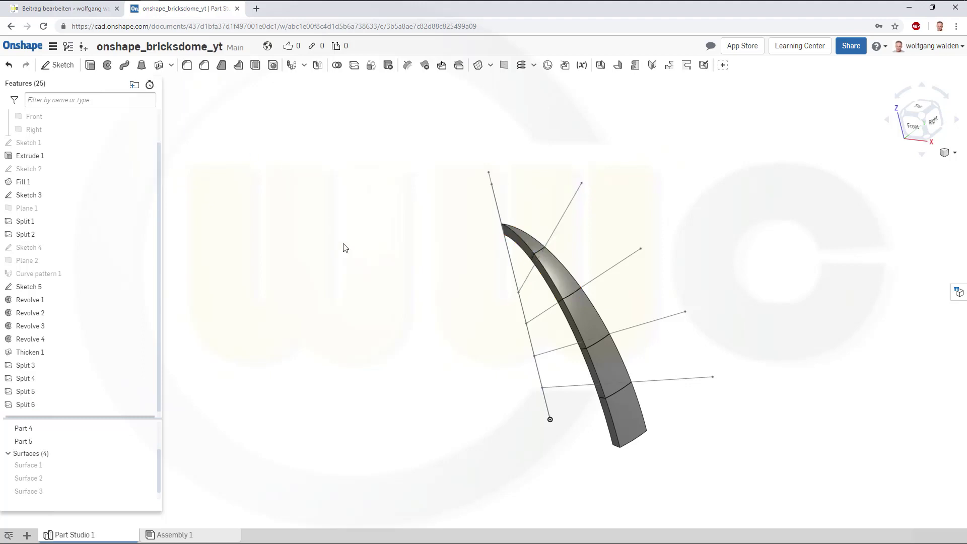
right_drag(396, 285, 410, 267)
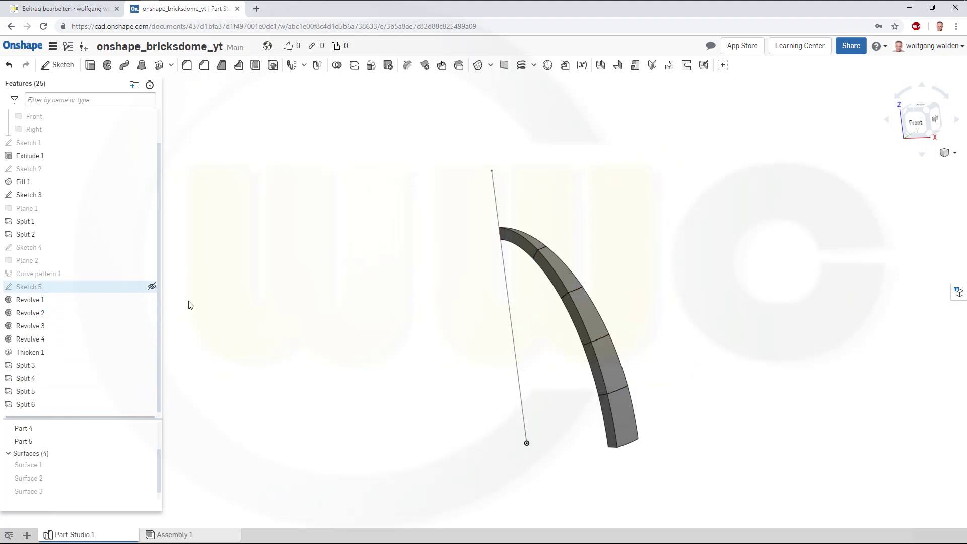
- Hide Sketch 5 and view the five-brick arch from the front-right
click(151, 286)
mouse_move(309, 311)
right_down()
mouse_move(330, 333)
mouse_move(315, 295)
right_up()
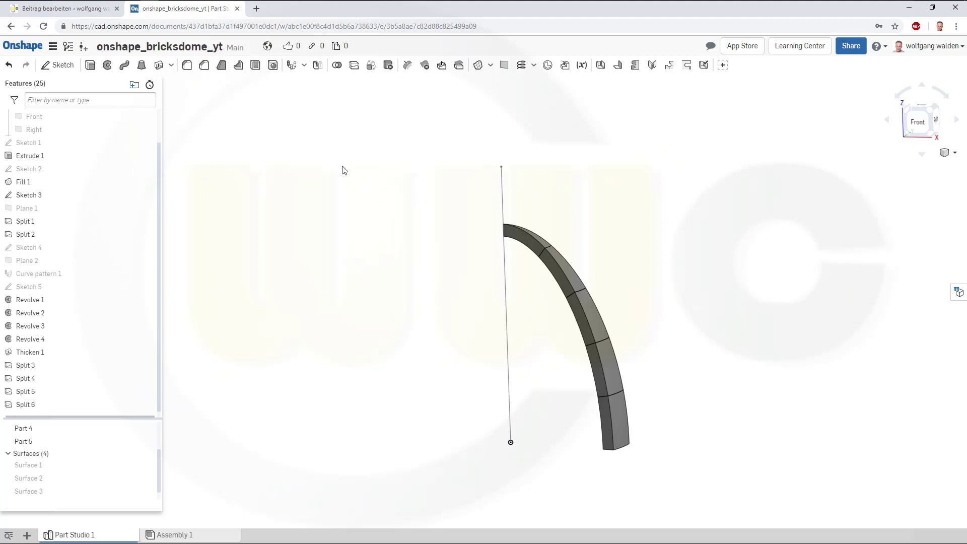
right_drag(414, 262, 377, 263)
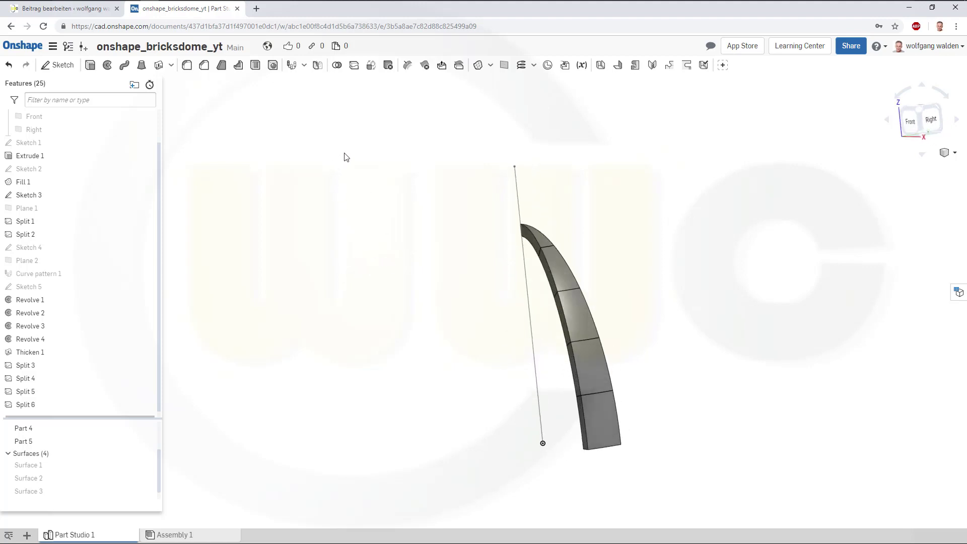
- Circular-pattern the five bricks (Parts 1–5) 20 times around the Sketch 3 vertical line
click(307, 68)
click(322, 101)
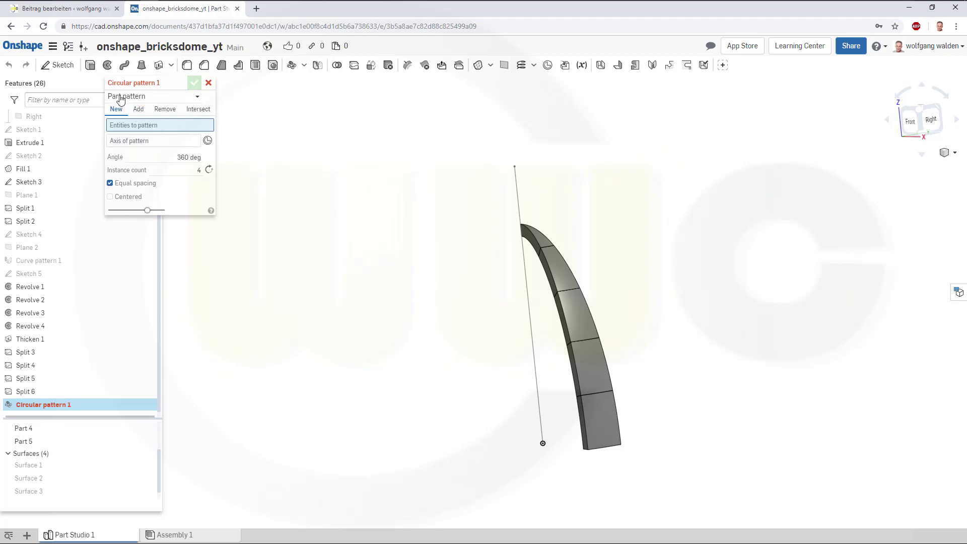
click(538, 236)
click(563, 270)
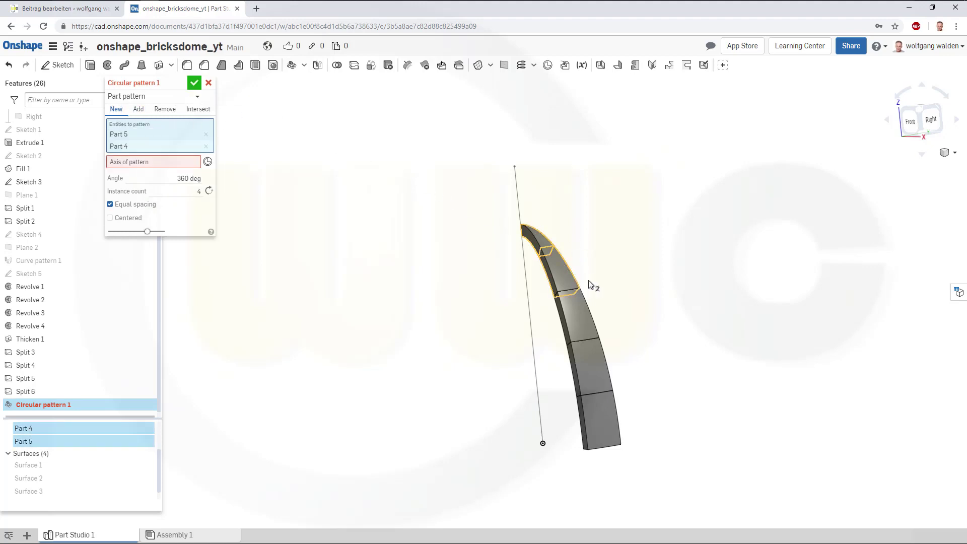
click(599, 361)
click(609, 426)
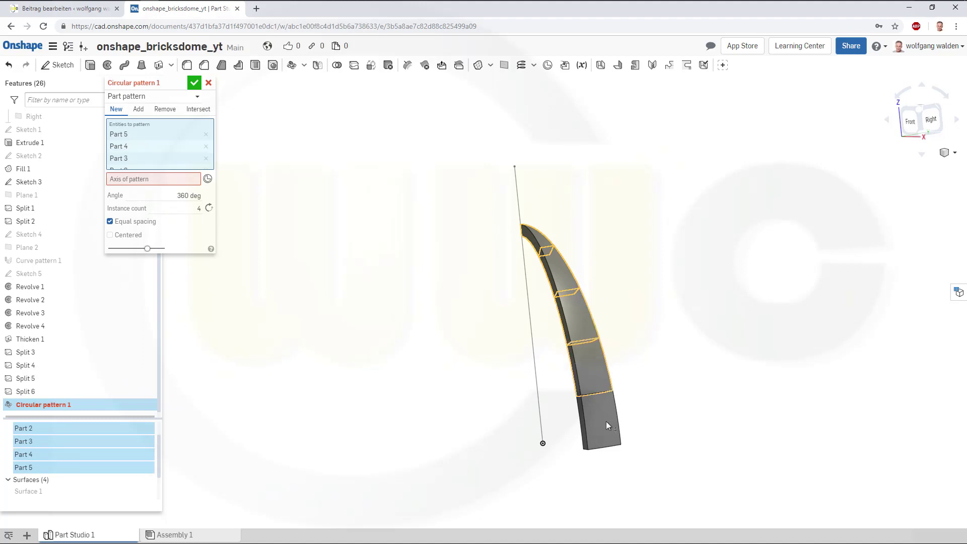
click(608, 443)
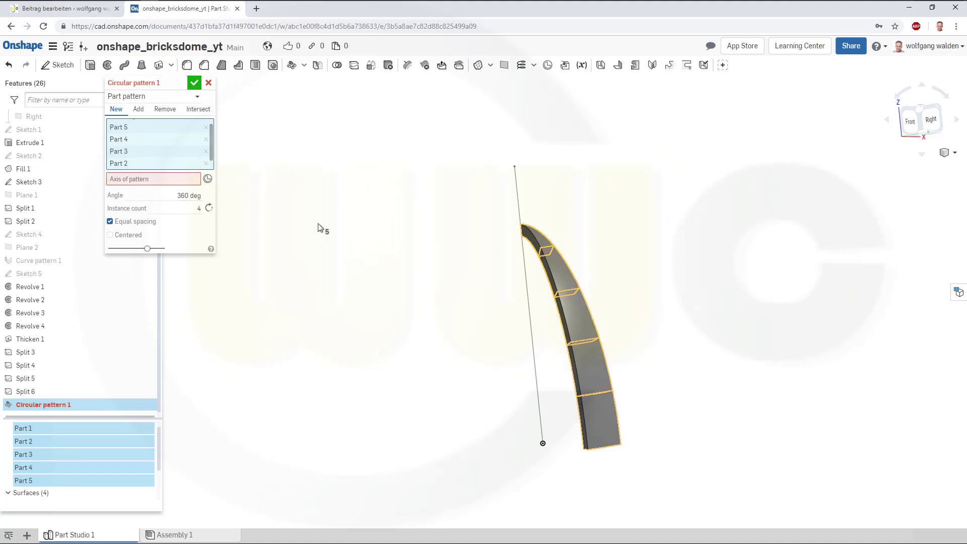
click(171, 180)
click(518, 206)
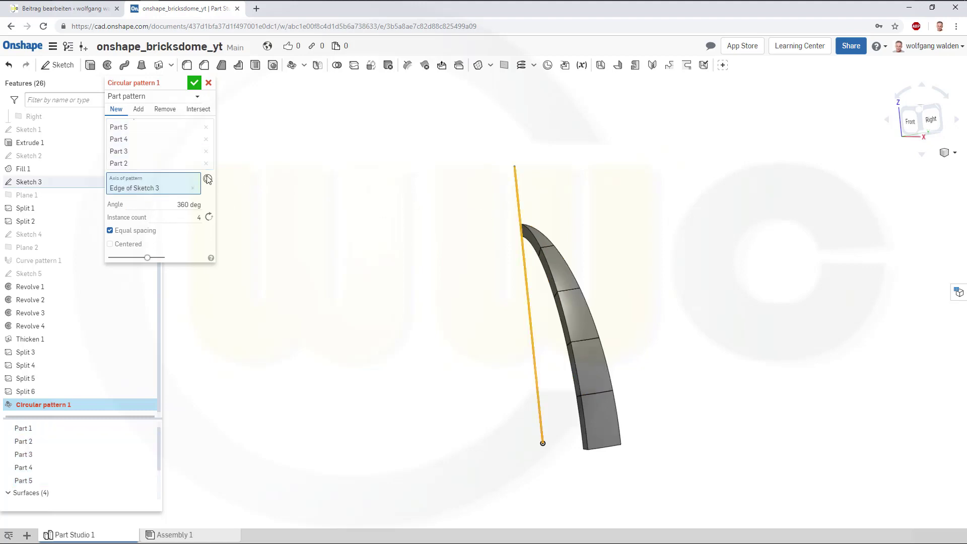
click(175, 217)
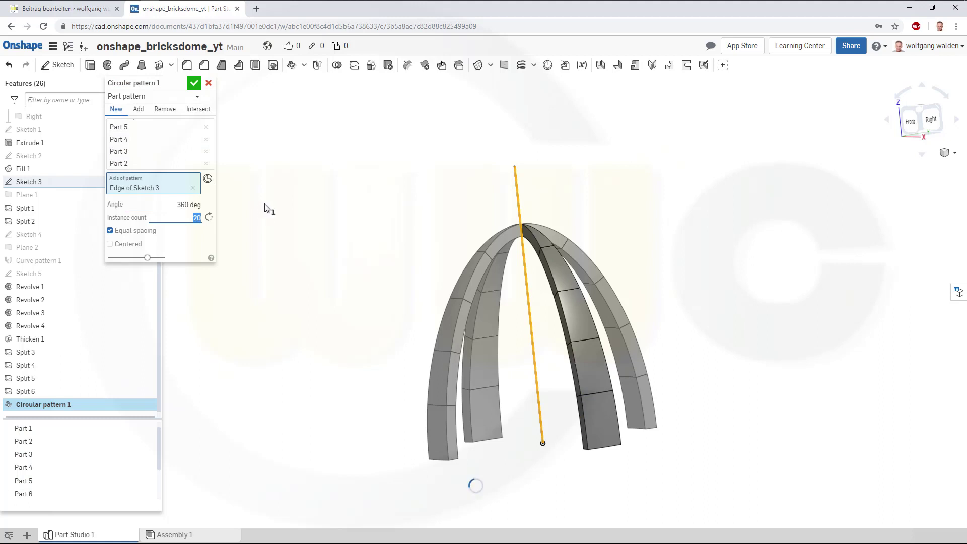
click(195, 83)
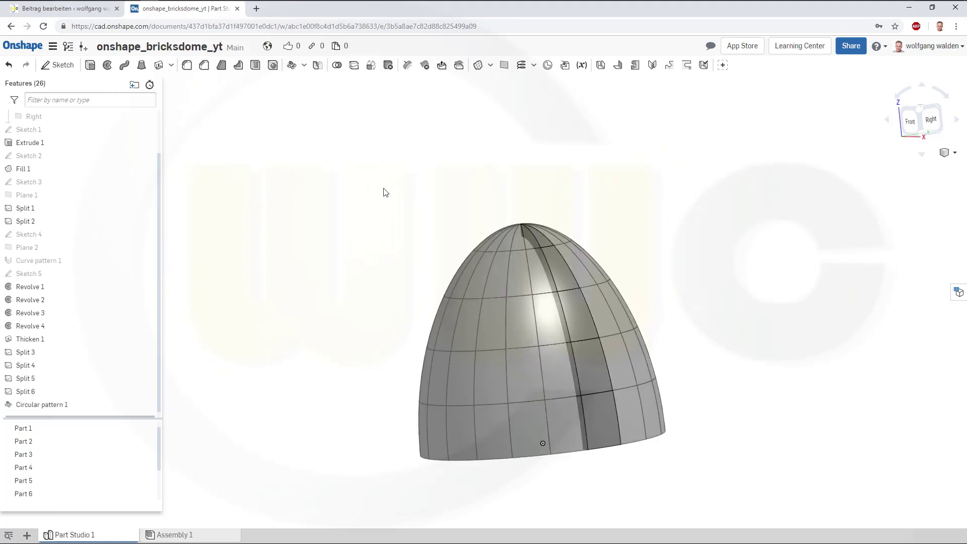
right_drag(419, 270, 426, 302)
scroll(685, 259, down, 4)
scroll(698, 260, up, 3)
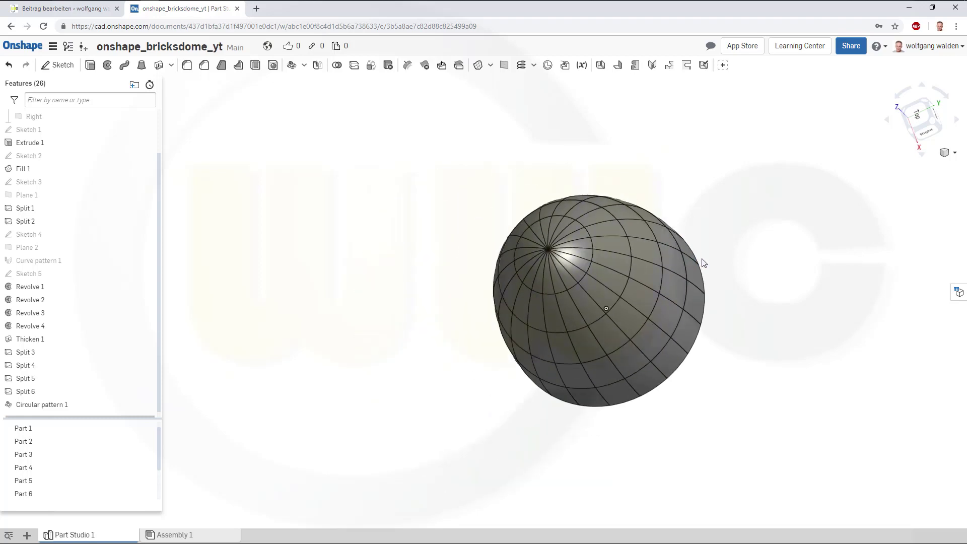
scroll(709, 274, down, 1)
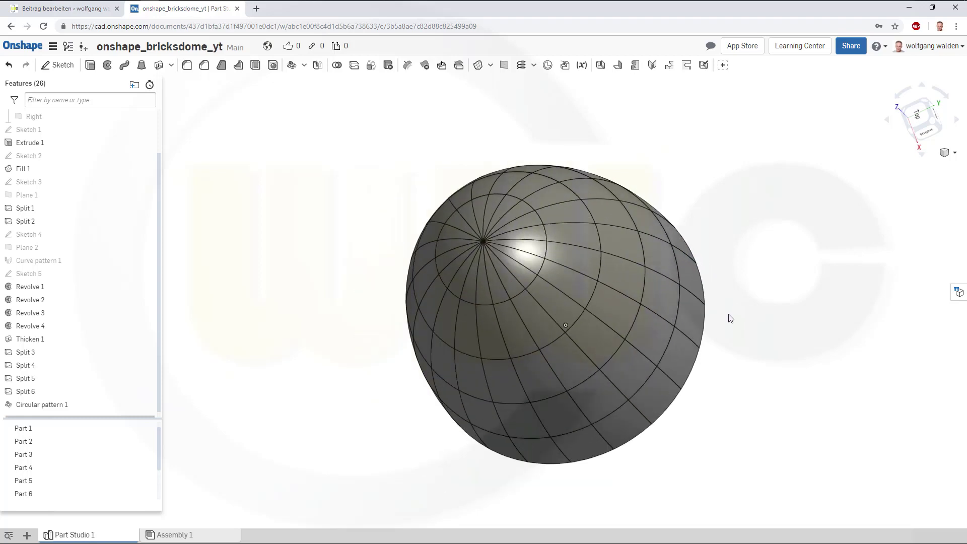
right_drag(735, 356, 710, 368)
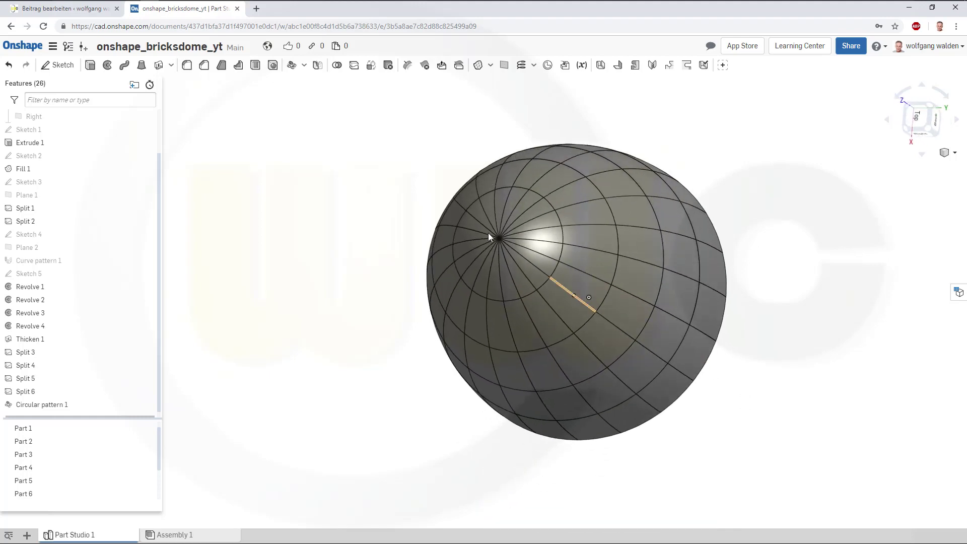
scroll(482, 232, down, 2)
mouse_move(710, 166)
right_down()
mouse_move(712, 157)
mouse_move(720, 170)
right_up()
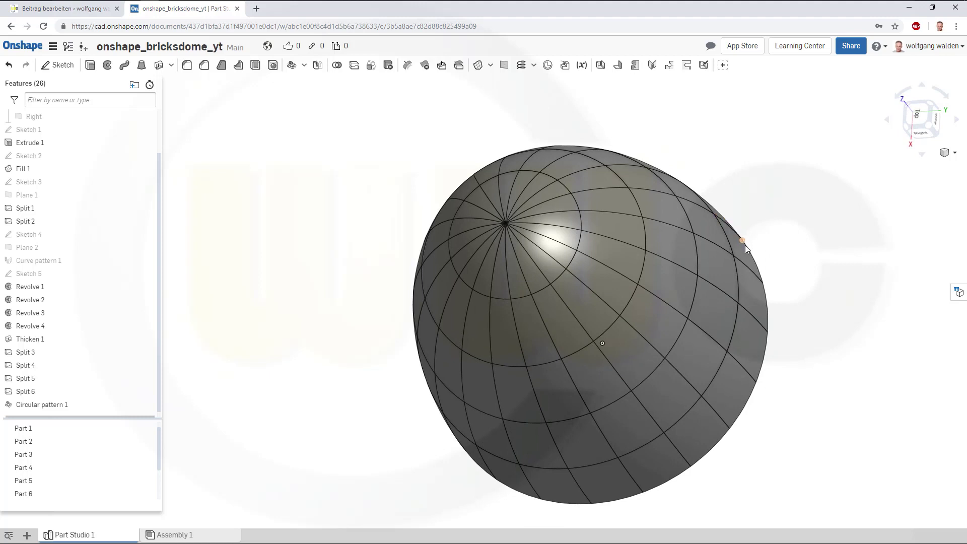